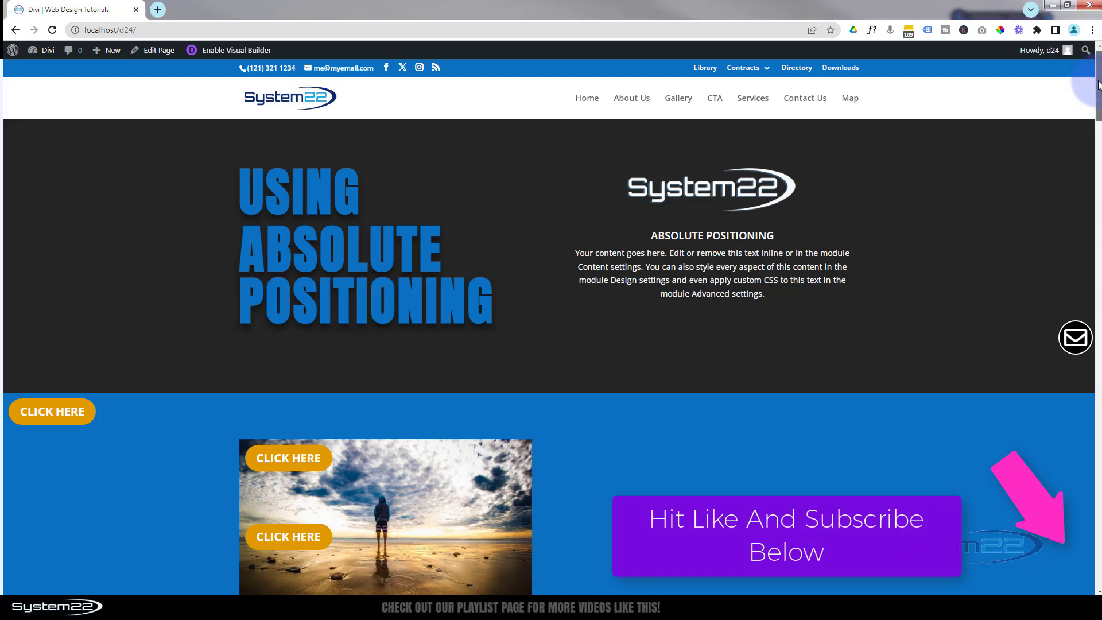
# Examine the overlaid Click Here buttons on the live page and test the floating contact icon and back-to-top link
pyautogui.moveTo(1099, 80); pyautogui.dragTo(1101, 112)
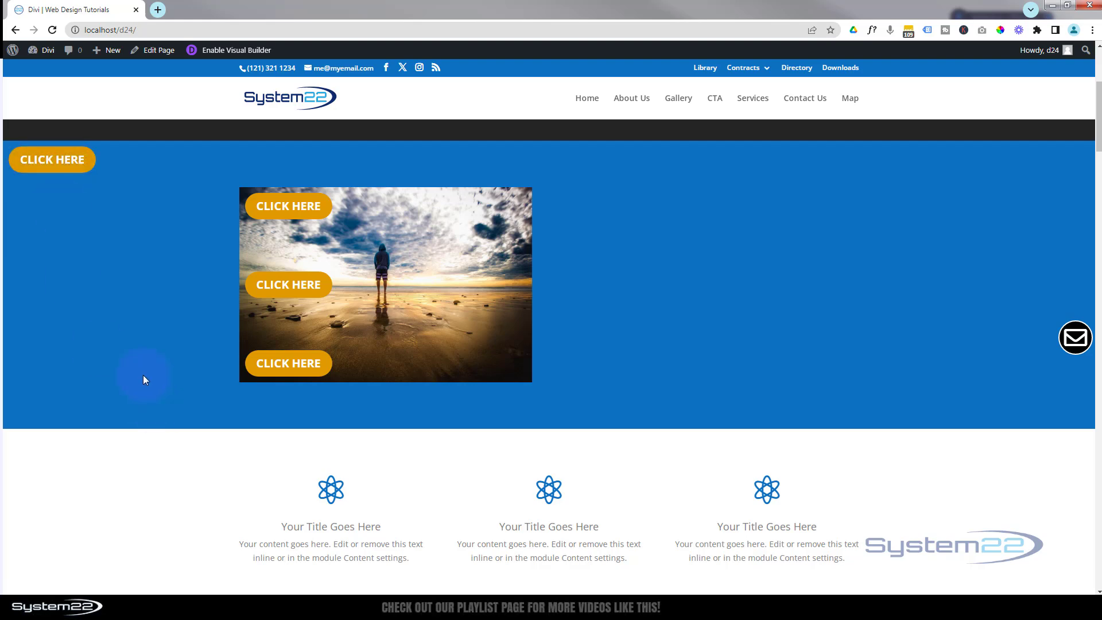
pyautogui.scroll(3, 143, 374)
pyautogui.scroll(-2, 142, 374)
pyautogui.scroll(1, 144, 379)
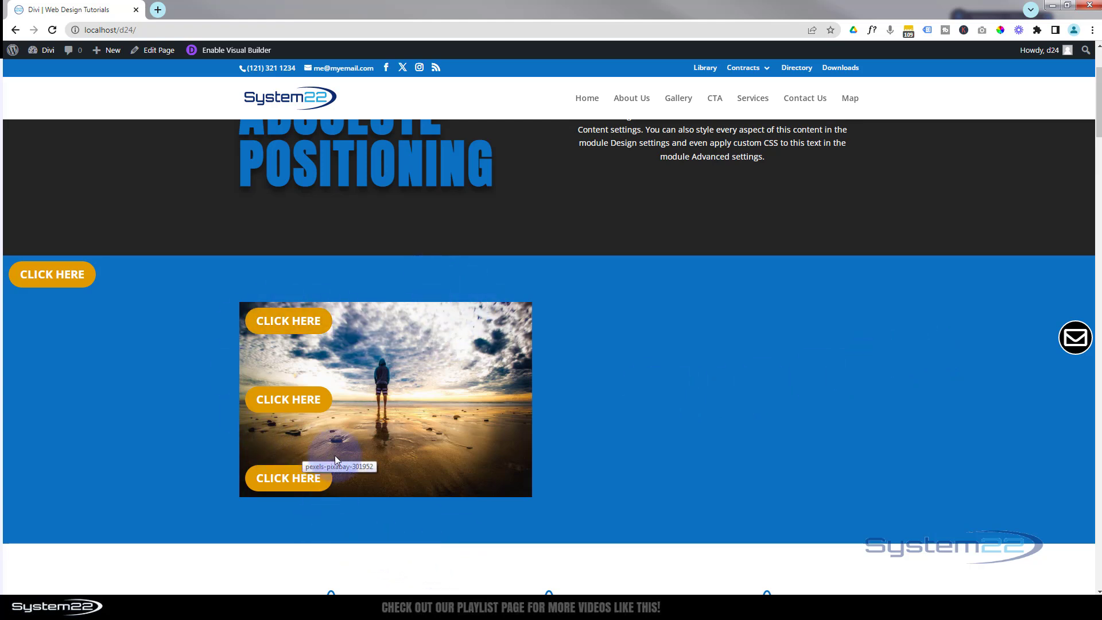
pyautogui.click(1077, 339)
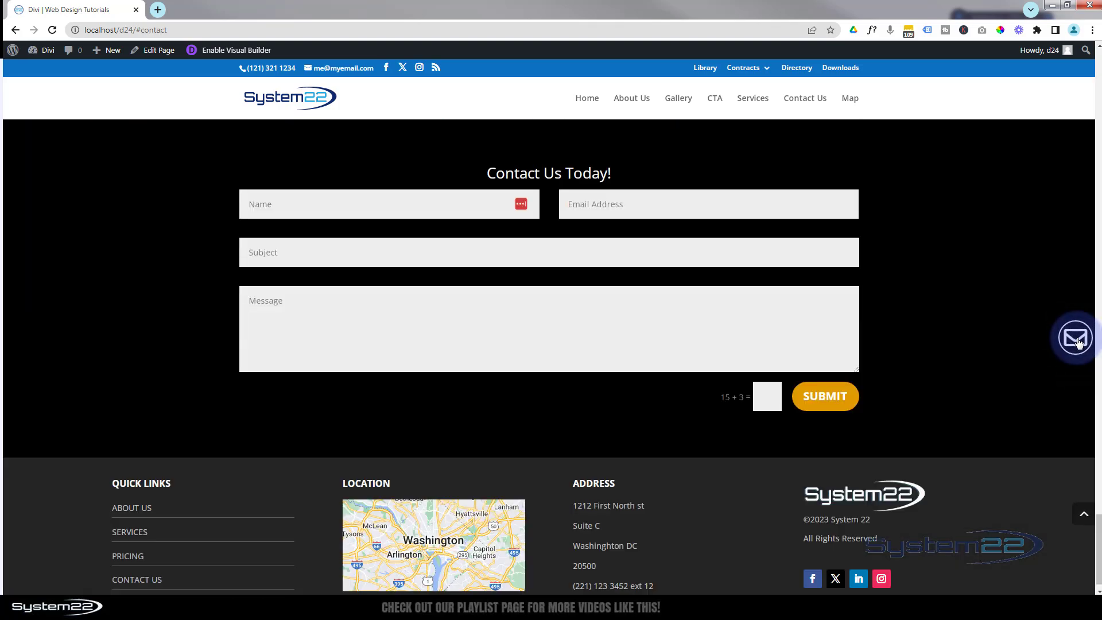
pyautogui.click(1084, 519)
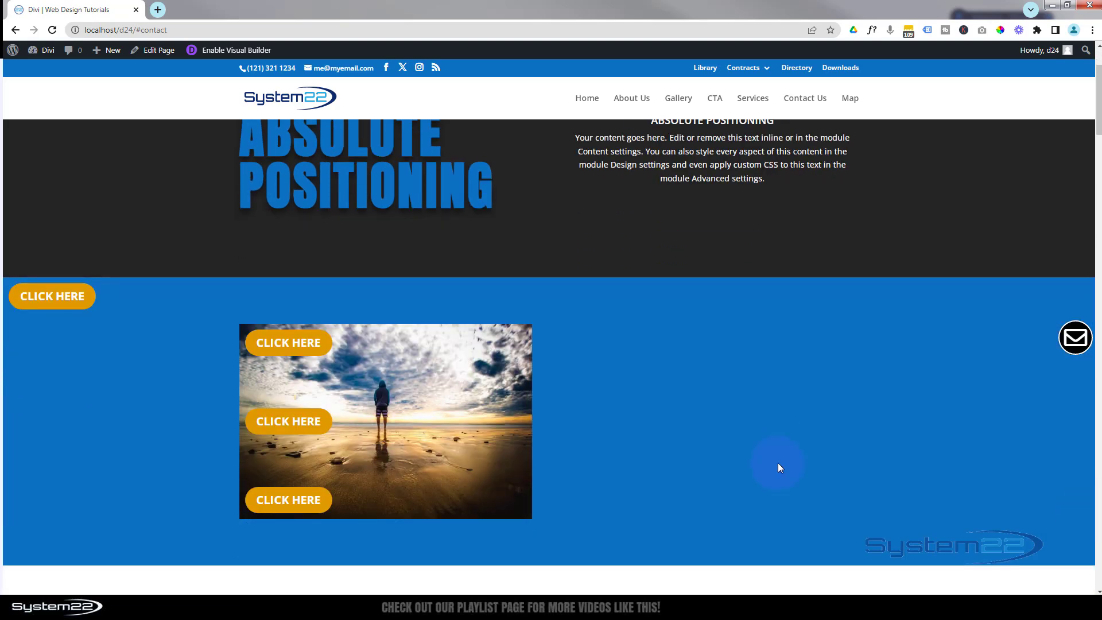
# Enable the Visual Builder and delete the blue section containing the beach image and Click Here buttons
pyautogui.click(228, 51)
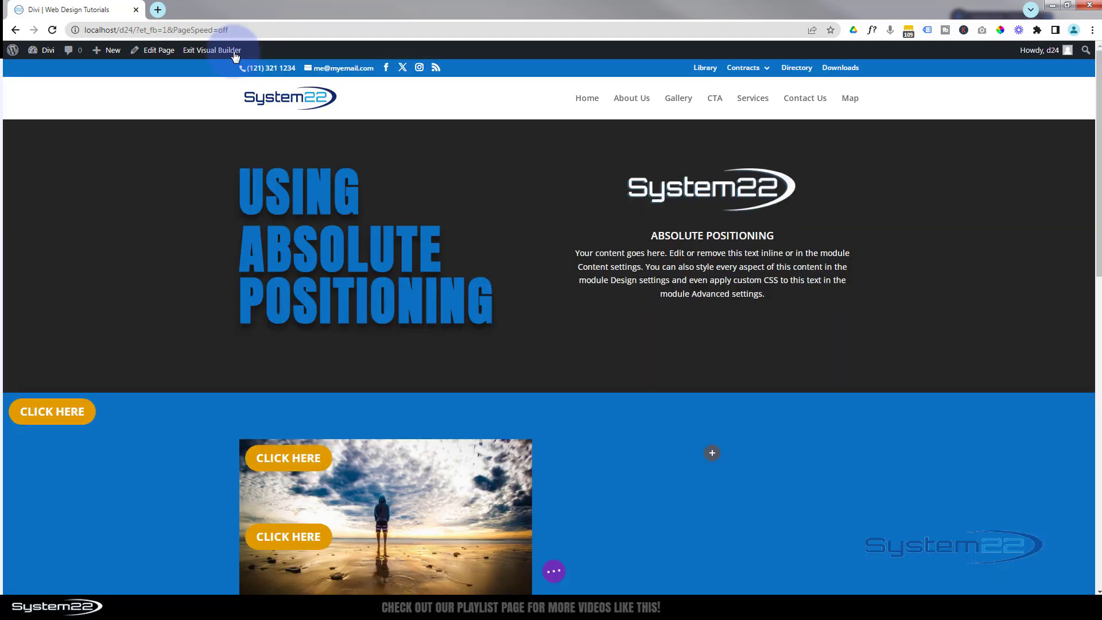
pyautogui.scroll(-4, 223, 106)
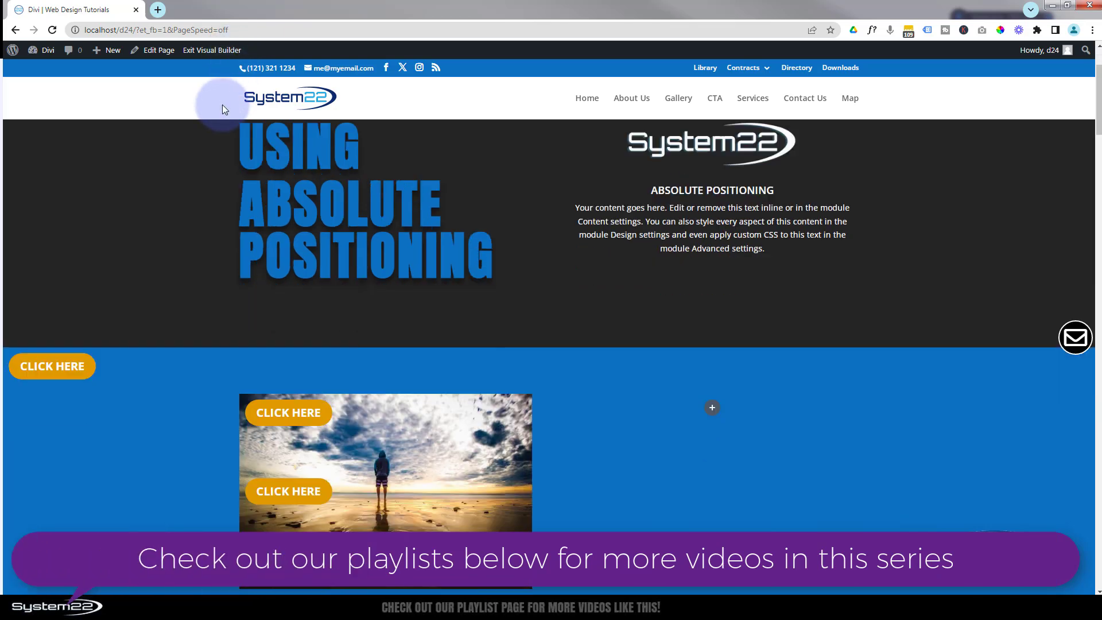
pyautogui.scroll(-1, 222, 105)
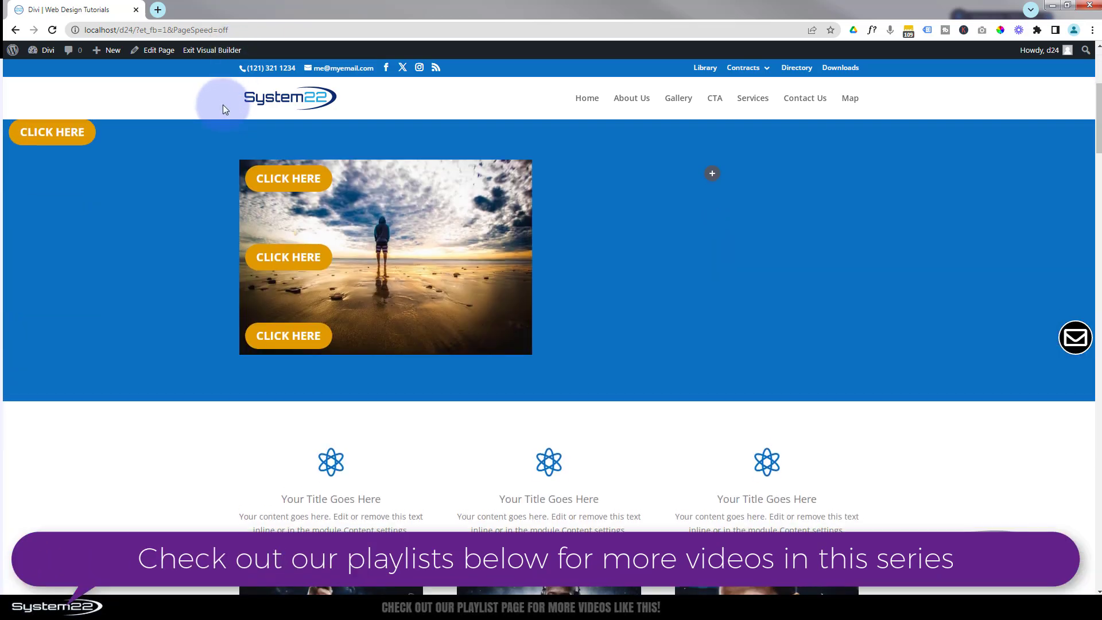
pyautogui.scroll(2, 222, 105)
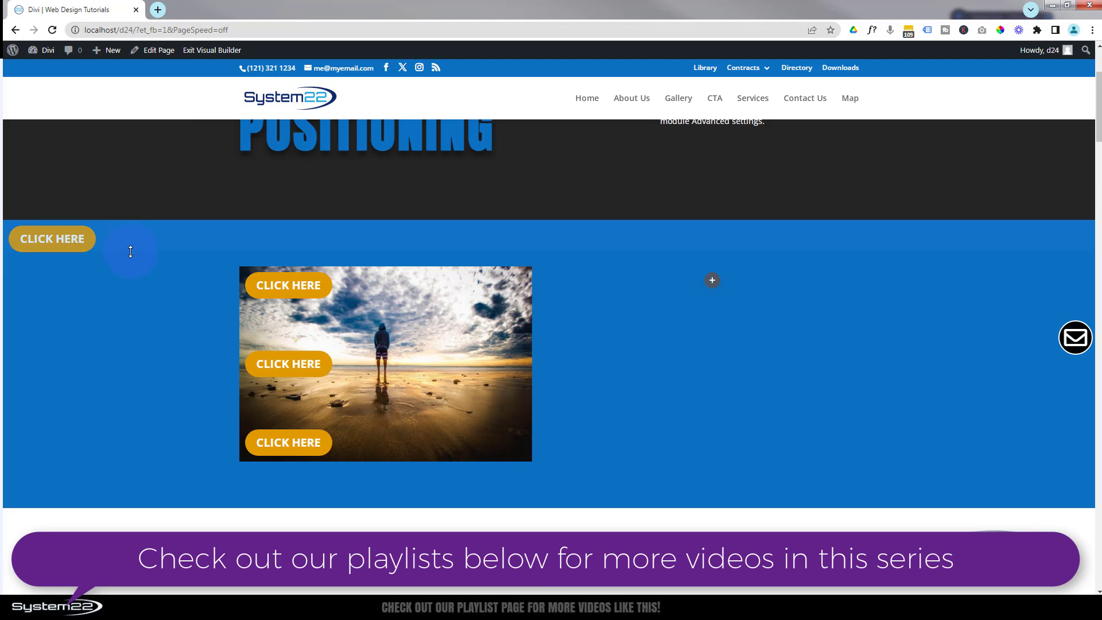
pyautogui.moveTo(92, 232)
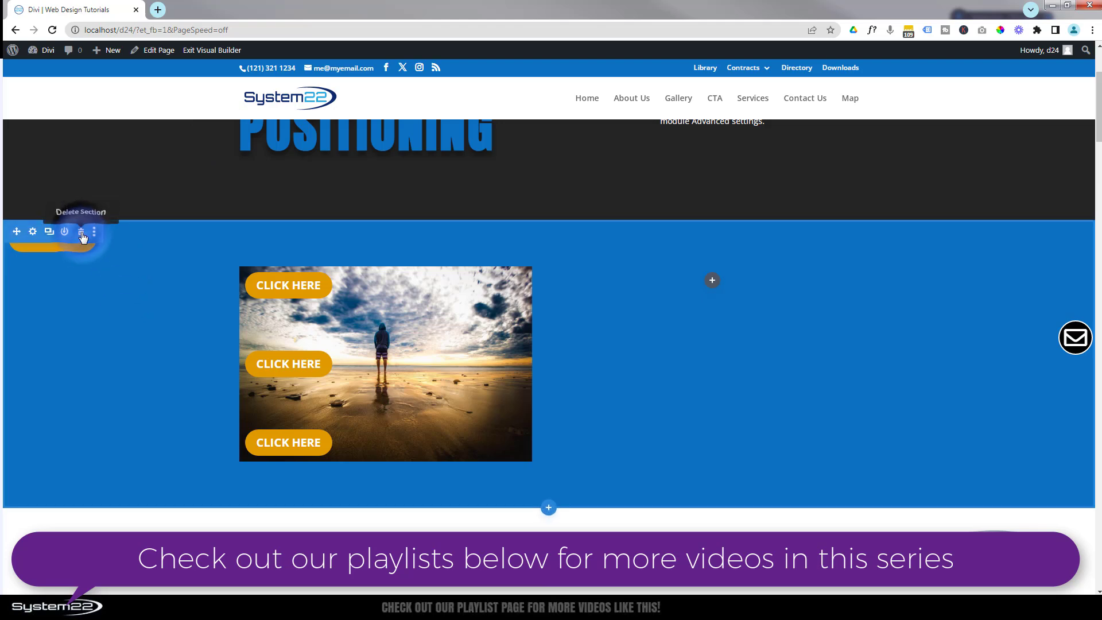
pyautogui.click(81, 231)
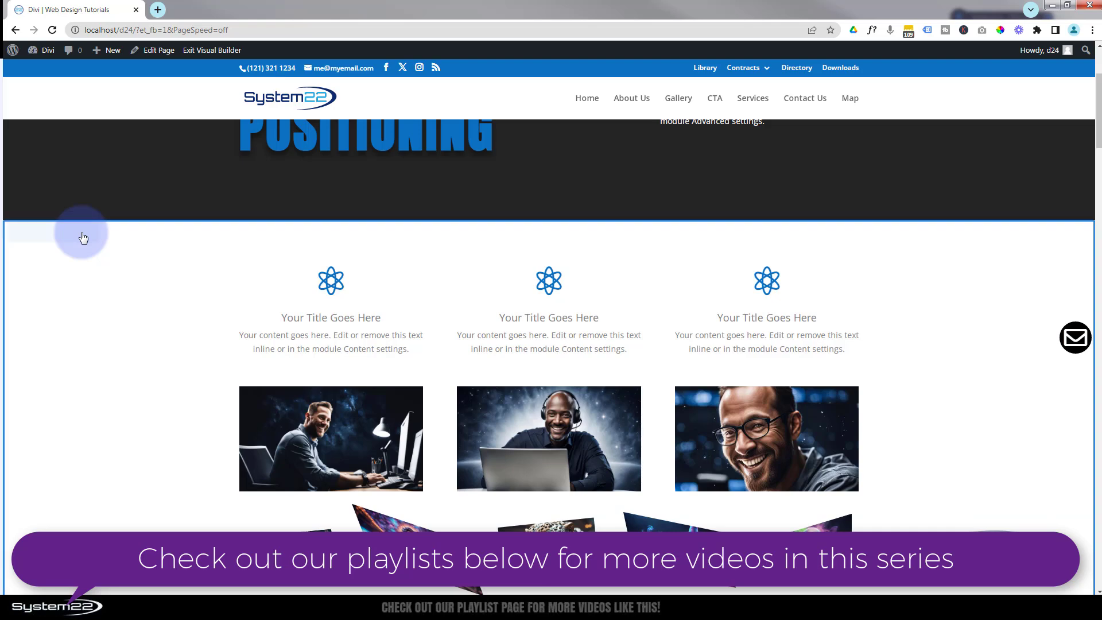
# Insert a regular section below the dark hero section with a row of two equal columns
pyautogui.click(550, 221)
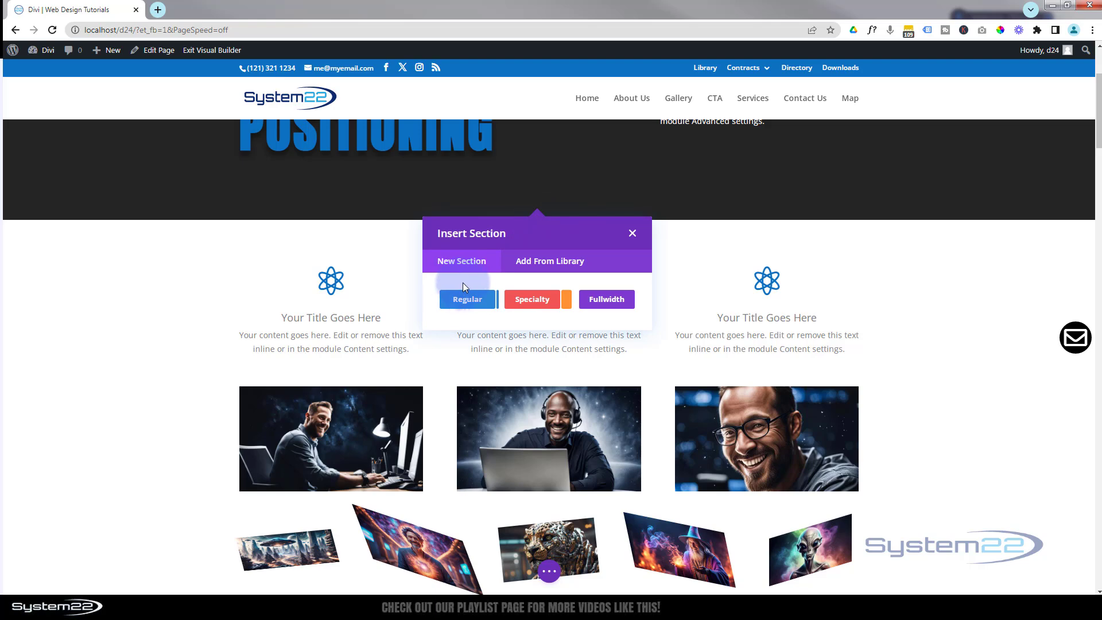
pyautogui.click(472, 302)
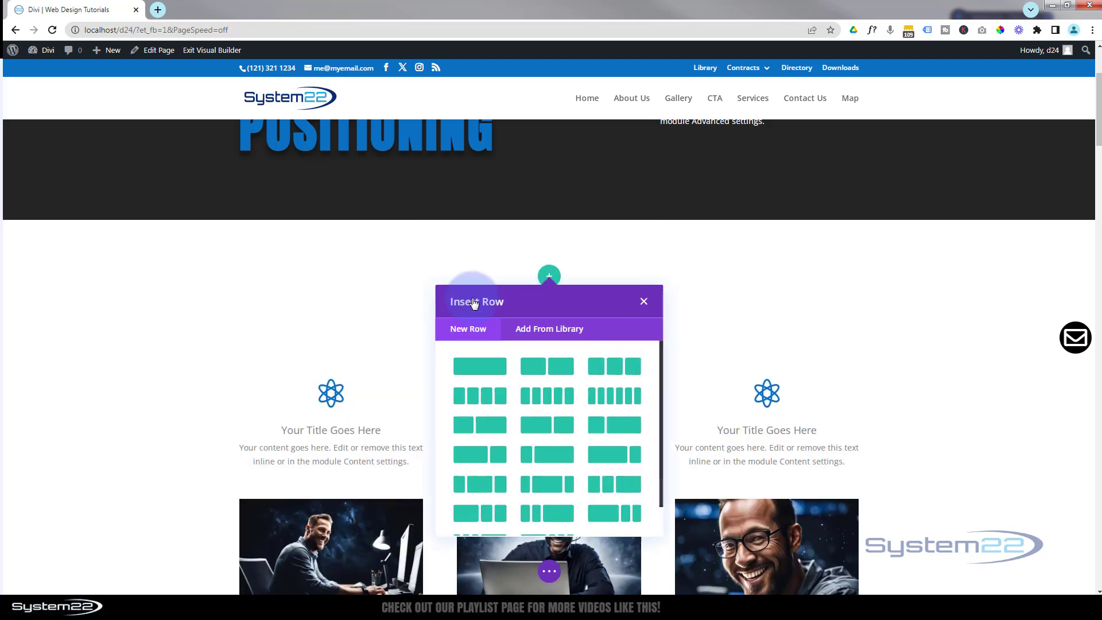
pyautogui.click(525, 340)
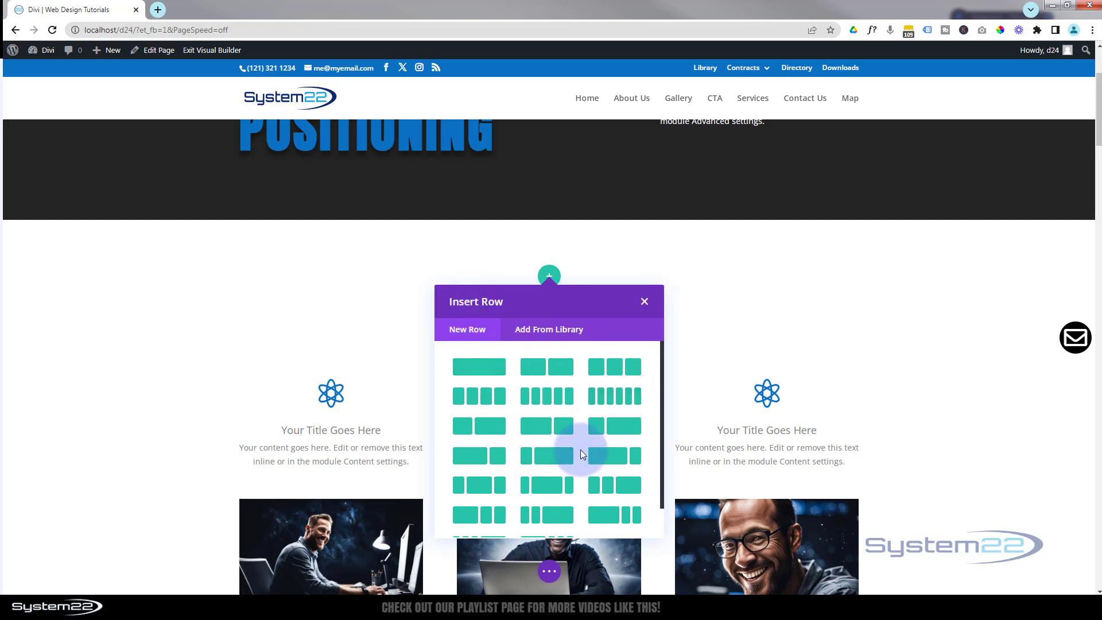
pyautogui.click(560, 368)
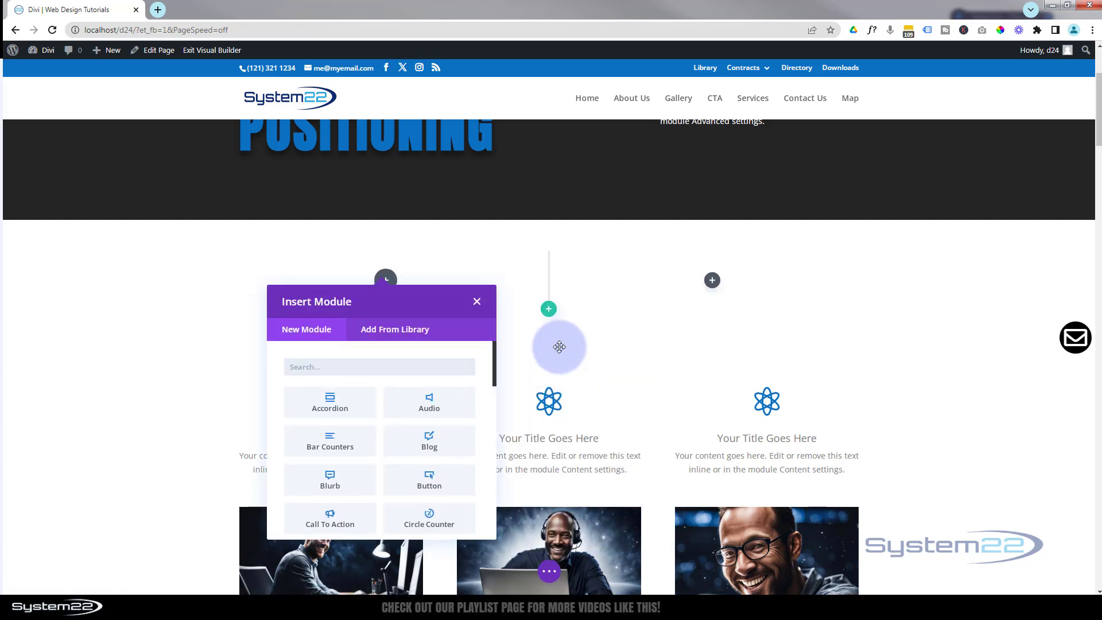
# Add an Image module to the first column using the media library photo of the smiling man in glasses at a computer
pyautogui.scroll(-3, 394, 348)
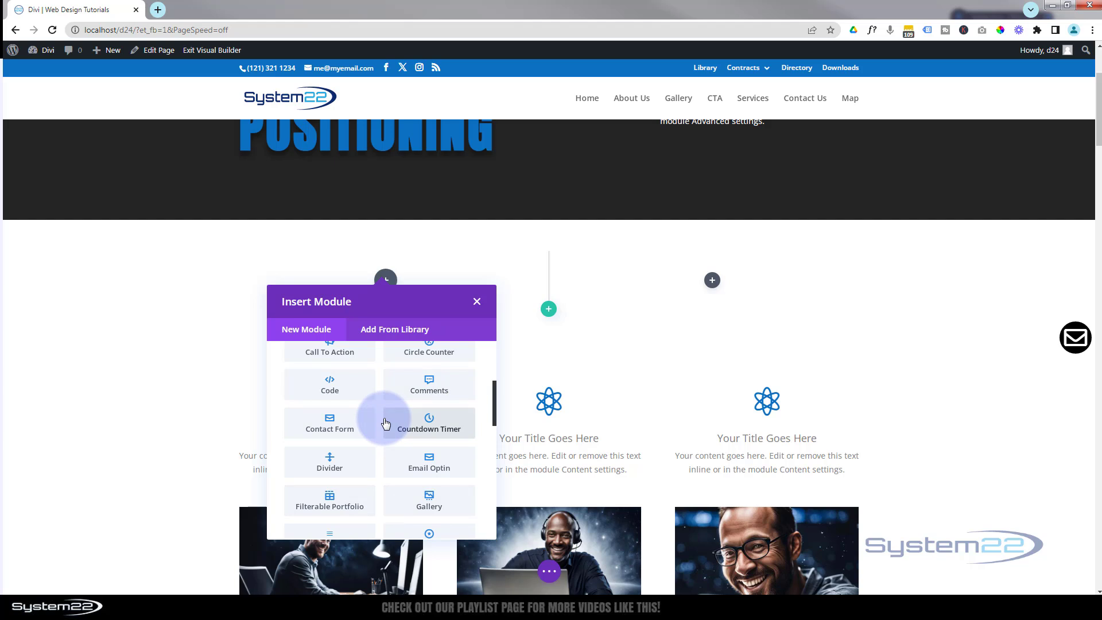
pyautogui.scroll(-3, 384, 423)
pyautogui.click(355, 417)
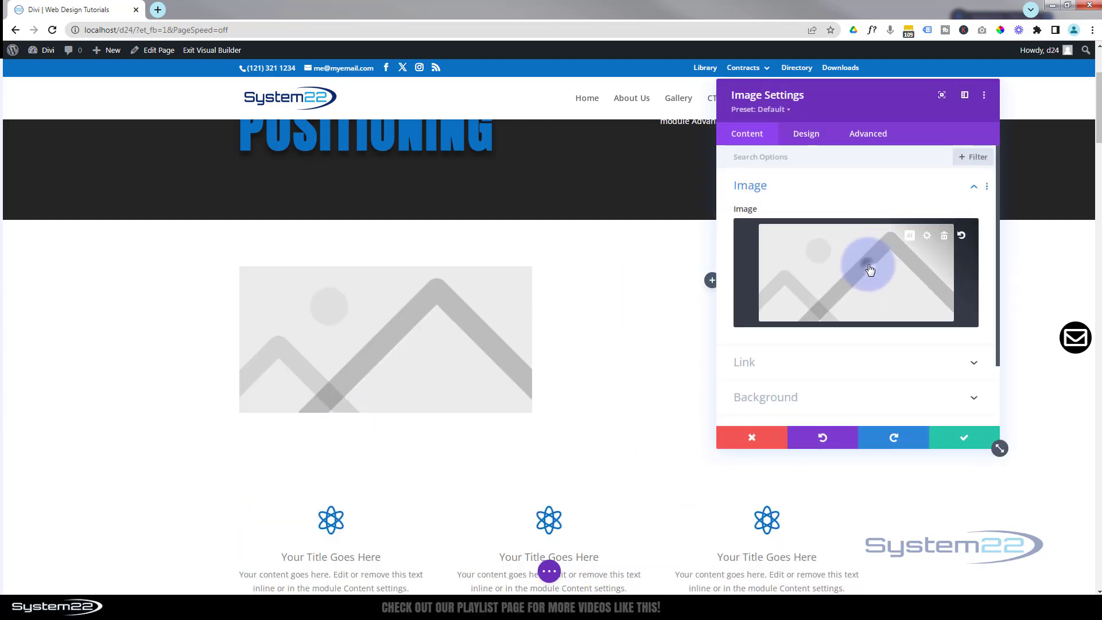
pyautogui.click(869, 270)
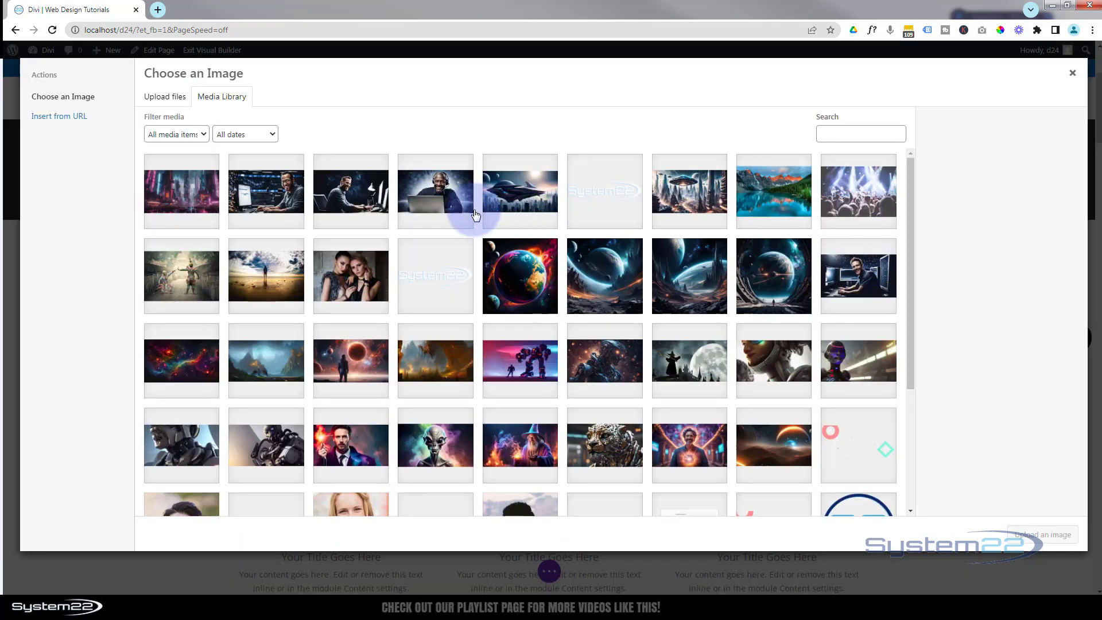
pyautogui.click(258, 198)
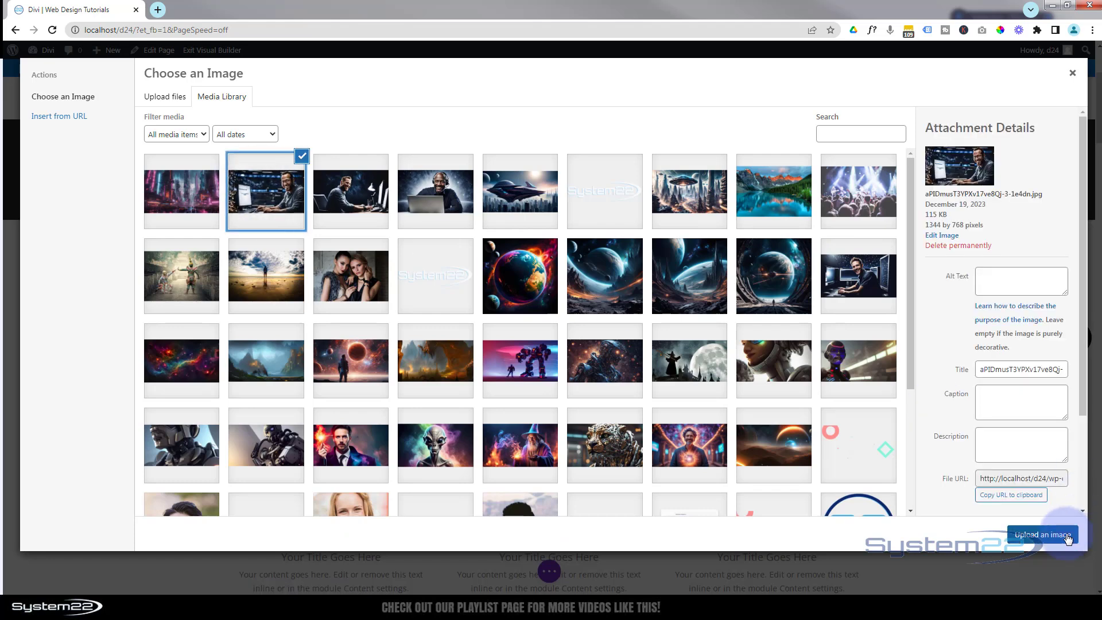
pyautogui.click(1042, 534)
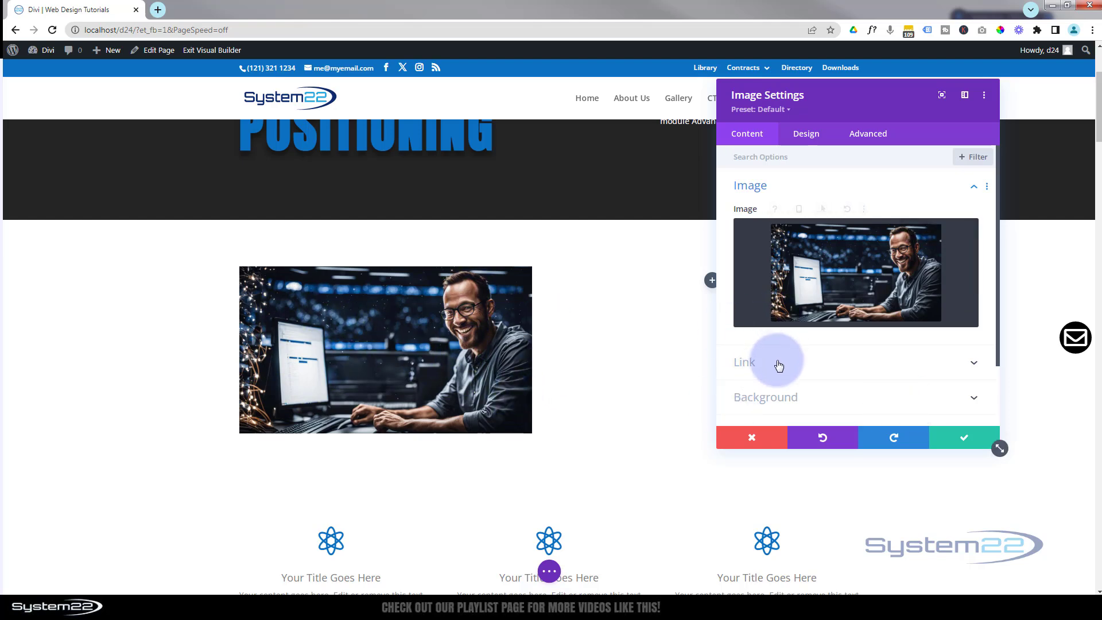
# Set the image to open in a lightbox and save the Image module's settings
pyautogui.click(779, 363)
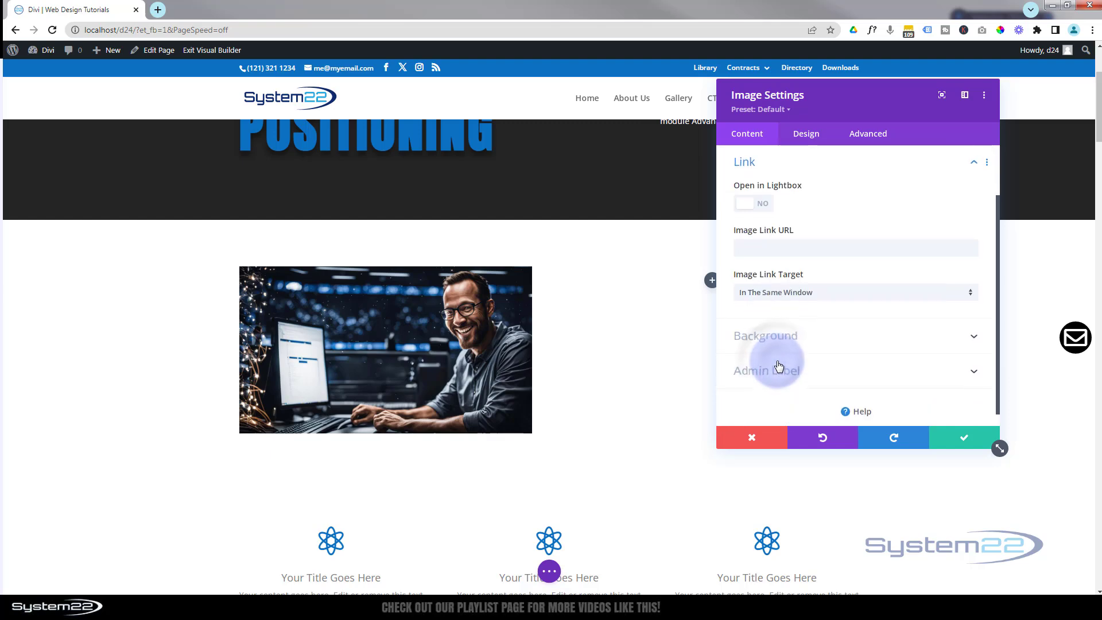
pyautogui.click(754, 205)
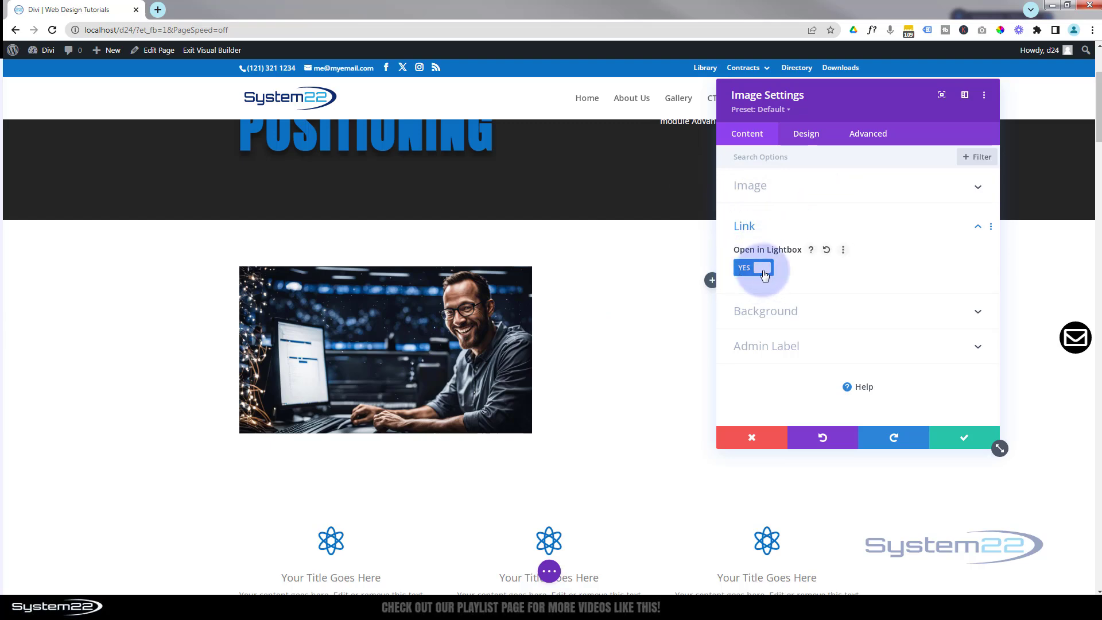
pyautogui.click(963, 440)
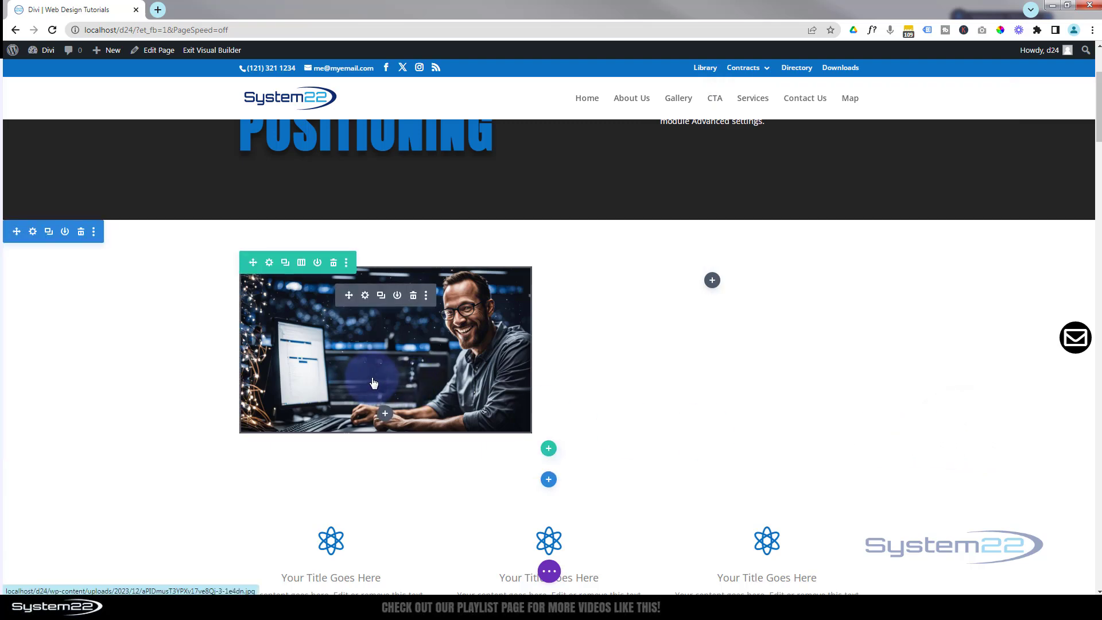
# Add a Button module below the image and review its custom style and link options
pyautogui.click(386, 416)
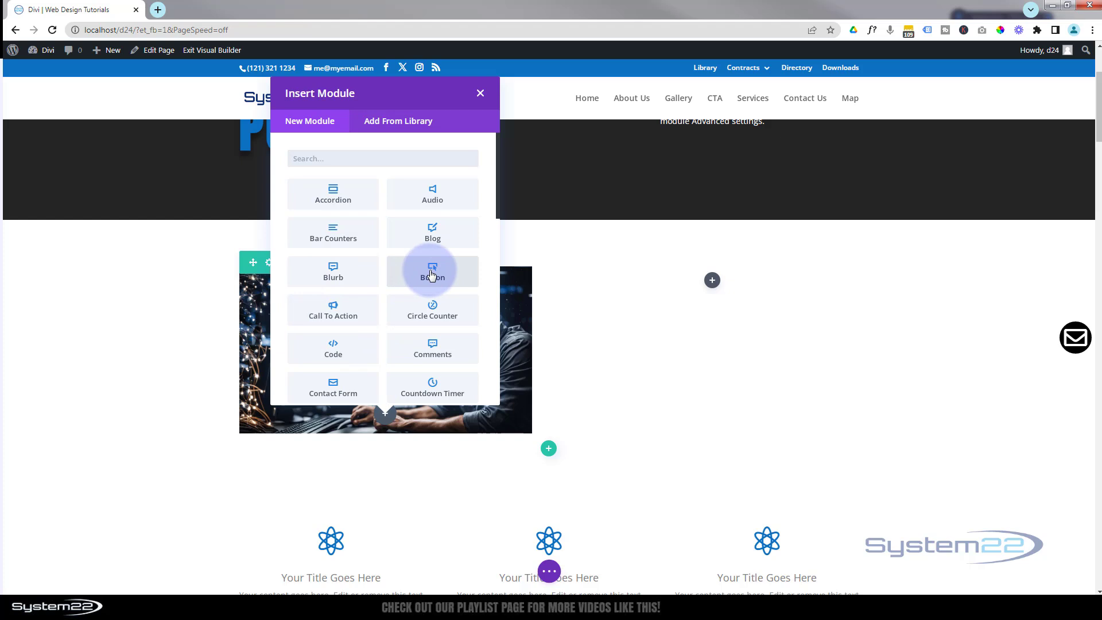
pyautogui.click(431, 274)
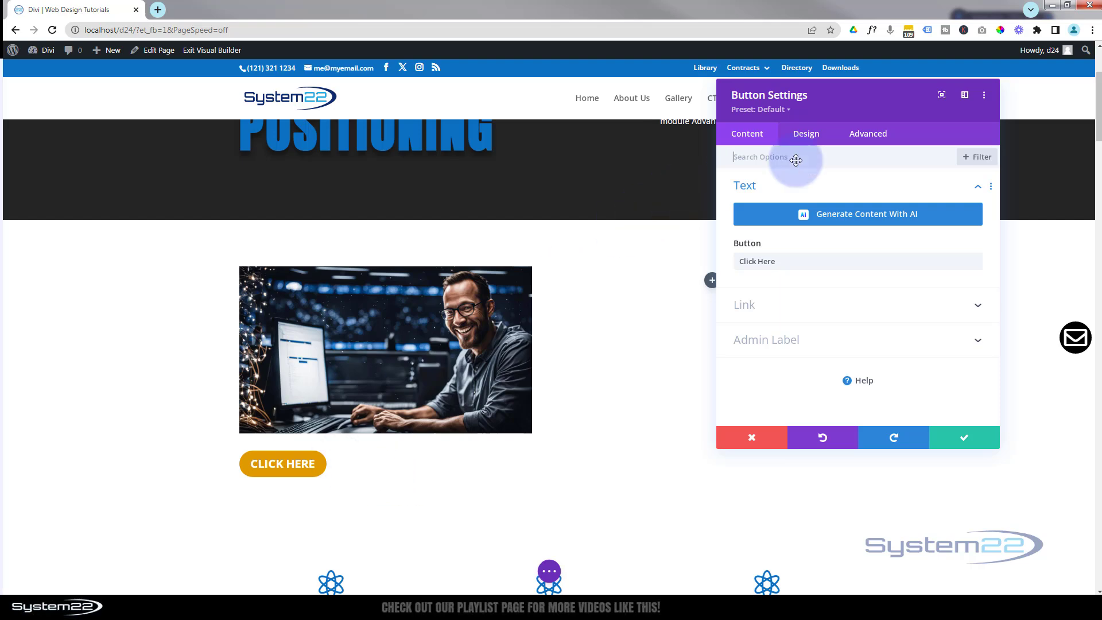
pyautogui.click(807, 137)
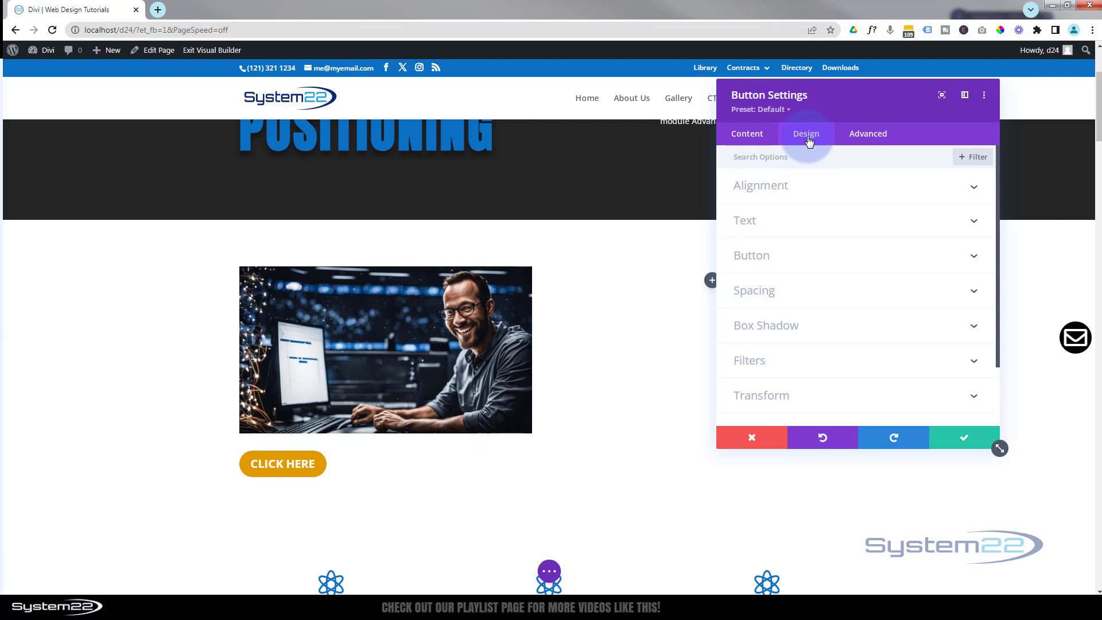
pyautogui.click(804, 259)
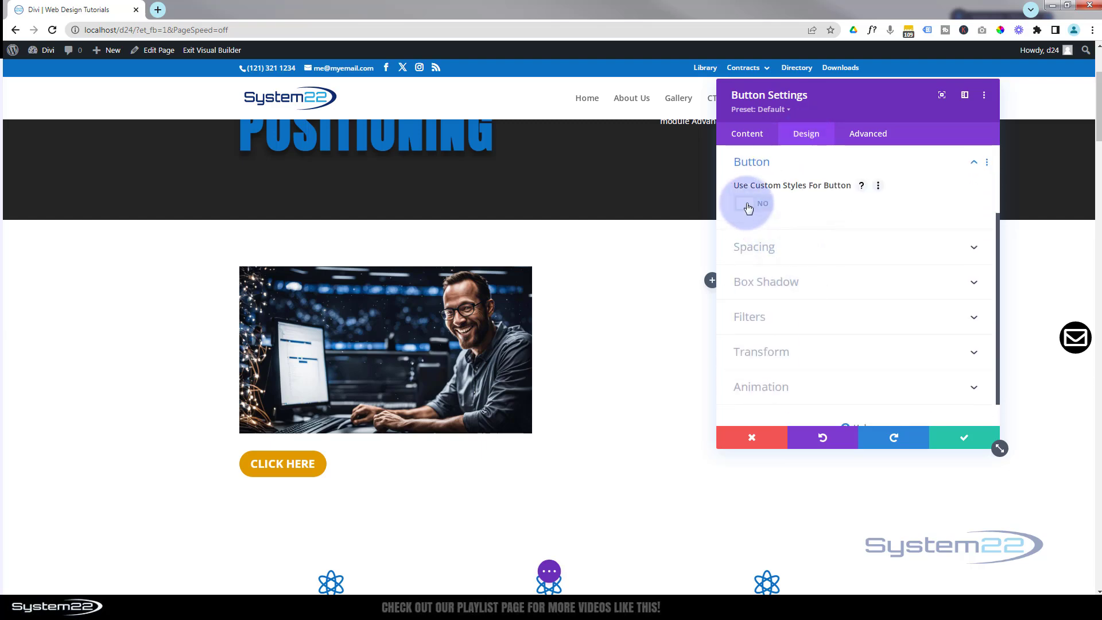
pyautogui.click(747, 136)
pyautogui.click(795, 218)
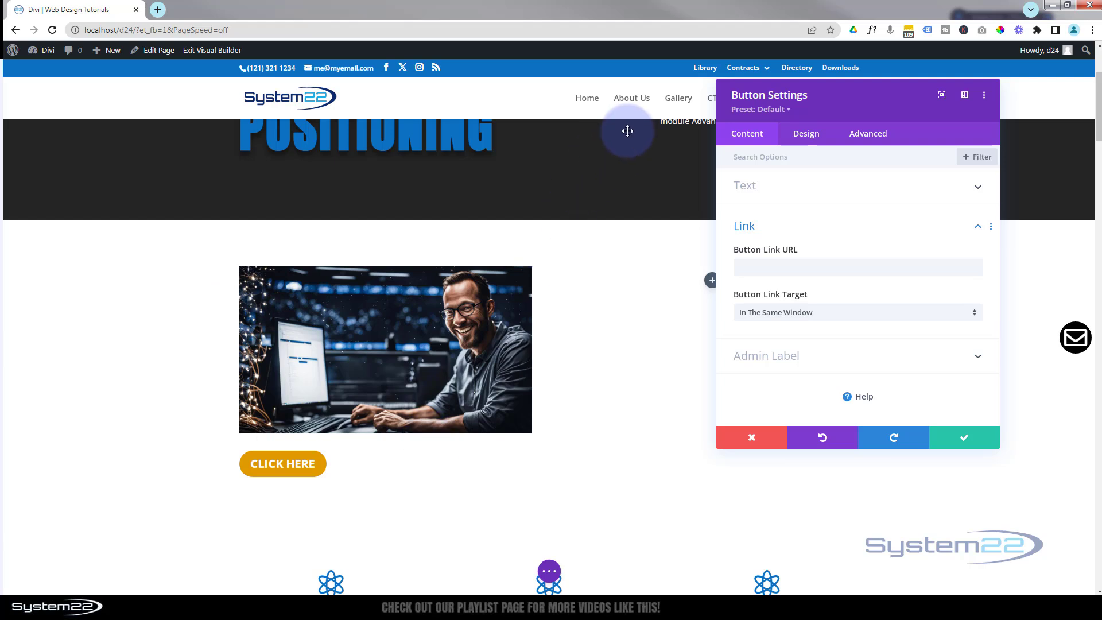
# Set the Click Here button's position to Absolute in its advanced settings
pyautogui.moveTo(827, 103); pyautogui.dragTo(664, 234)
pyautogui.click(706, 276)
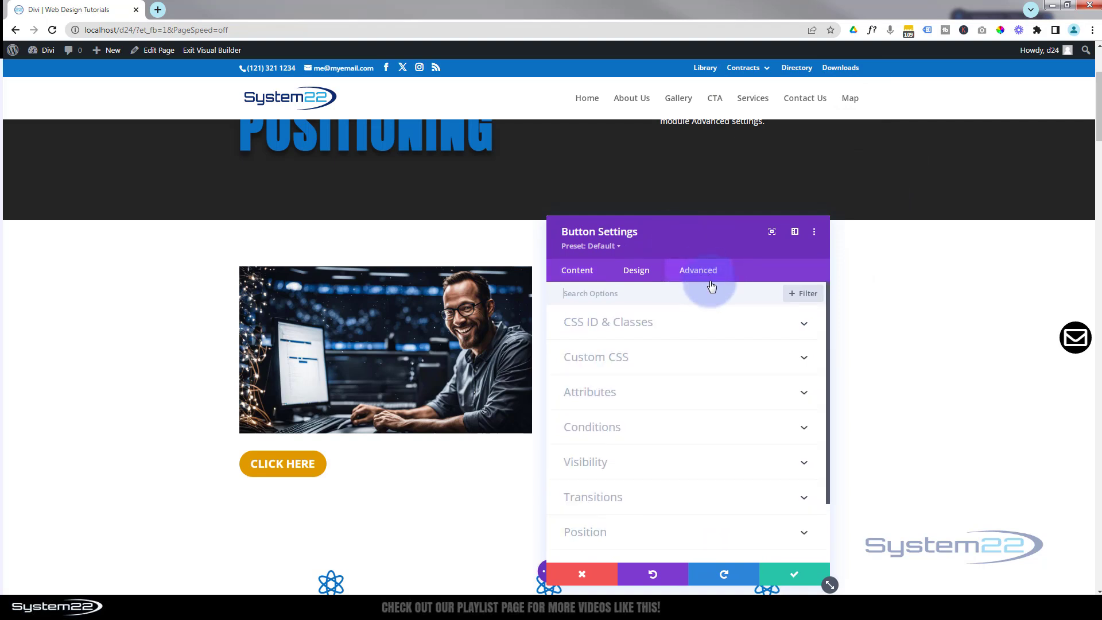
pyautogui.scroll(-3, 718, 361)
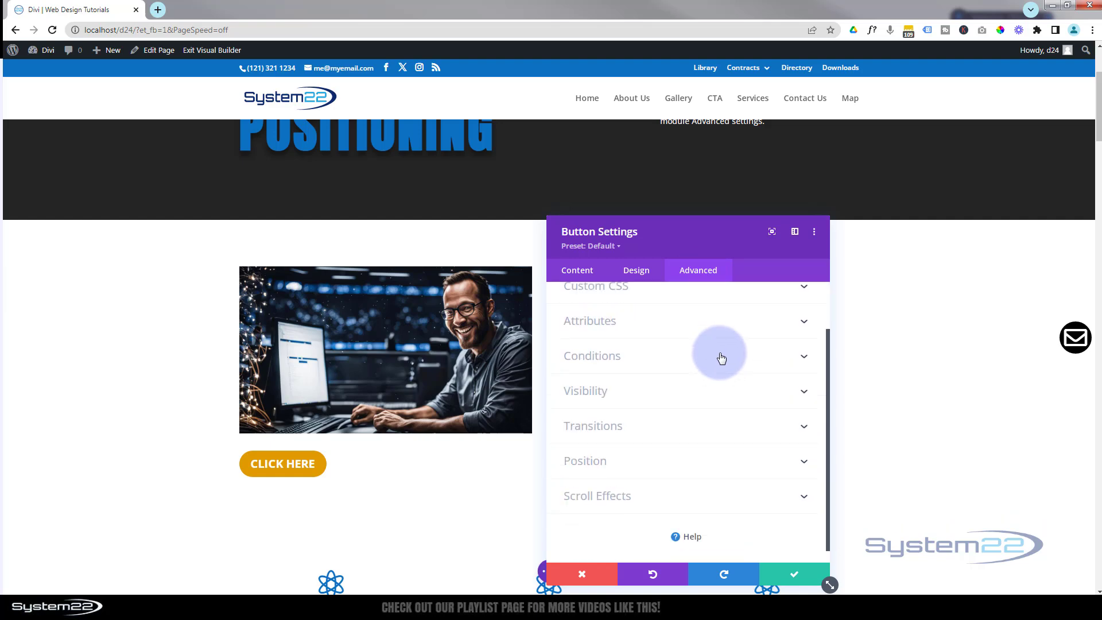
pyautogui.click(669, 457)
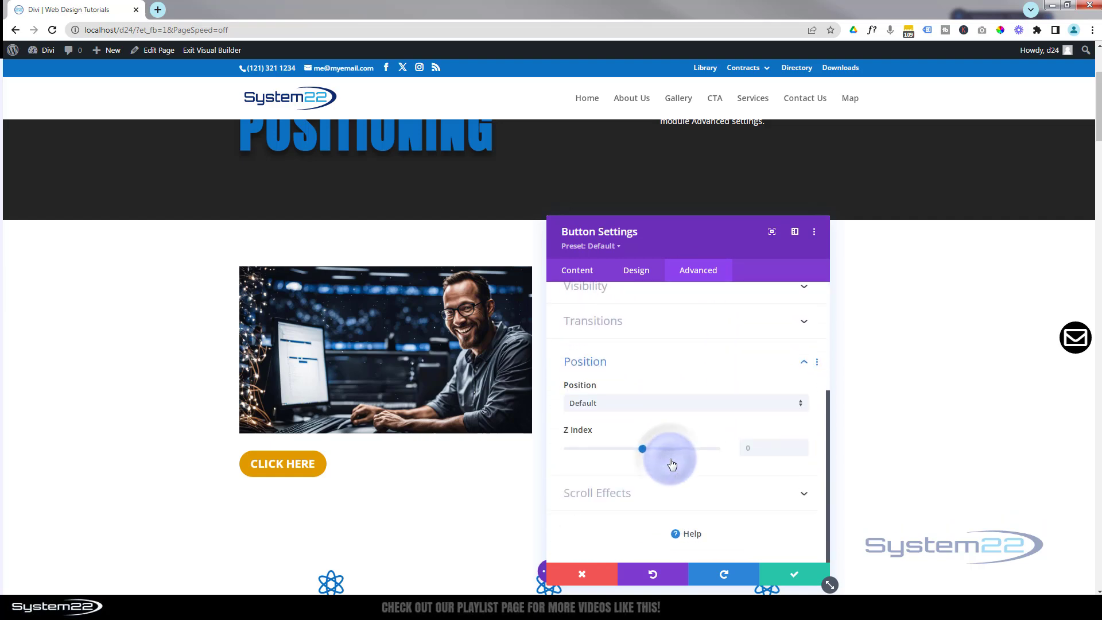
pyautogui.click(646, 405)
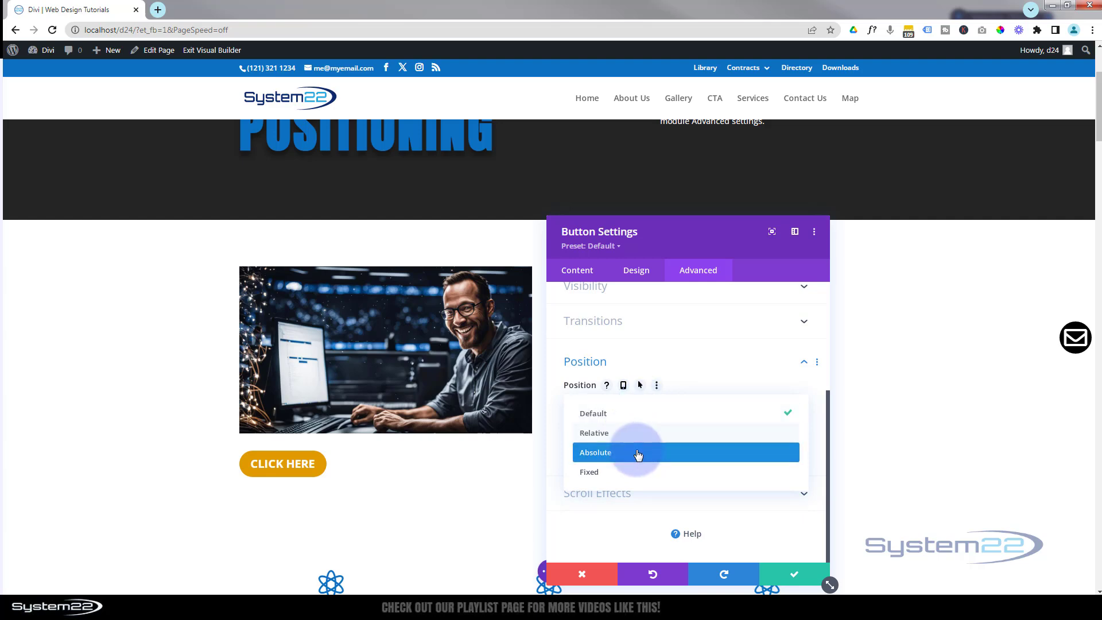
pyautogui.click(603, 453)
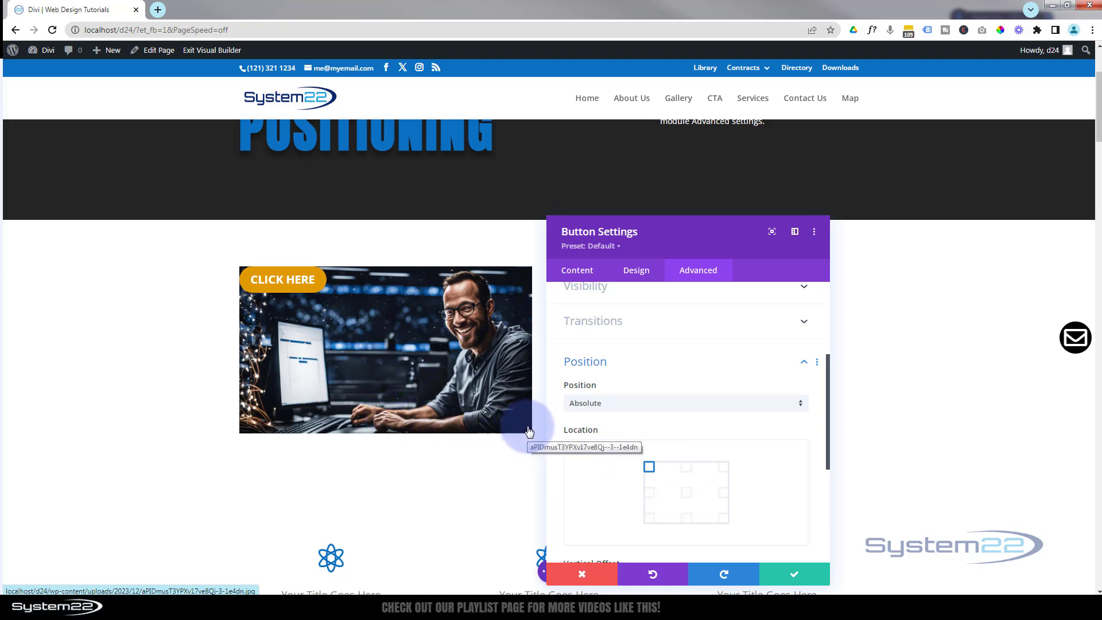
# Move the button settings window clear and switch the builder to wireframe view to examine the column's module structure
pyautogui.moveTo(694, 226); pyautogui.dragTo(734, 139)
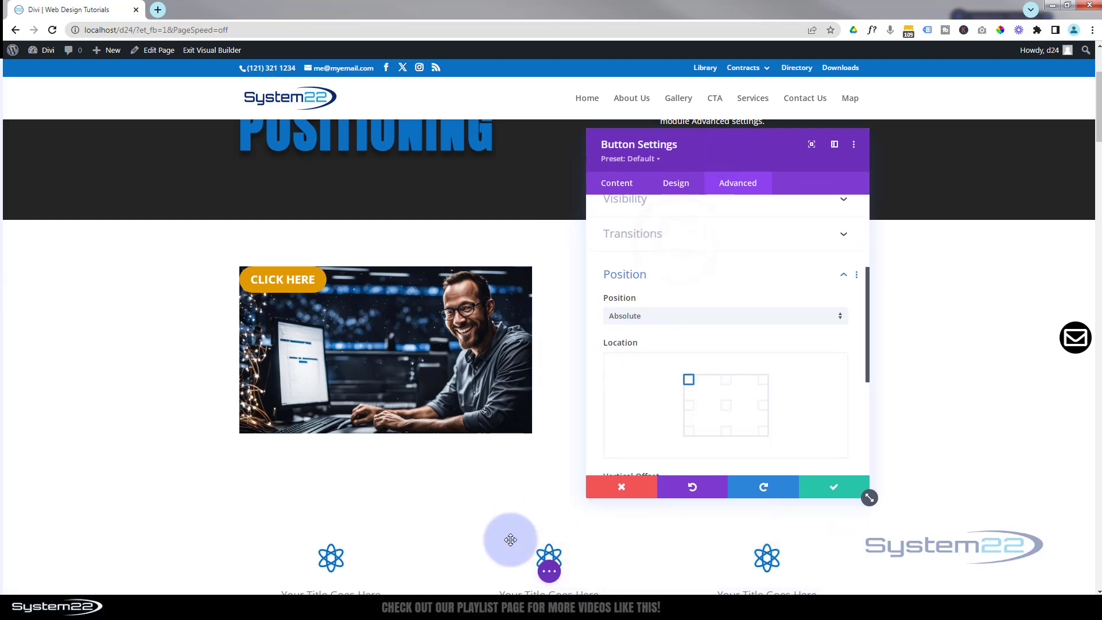
pyautogui.click(549, 573)
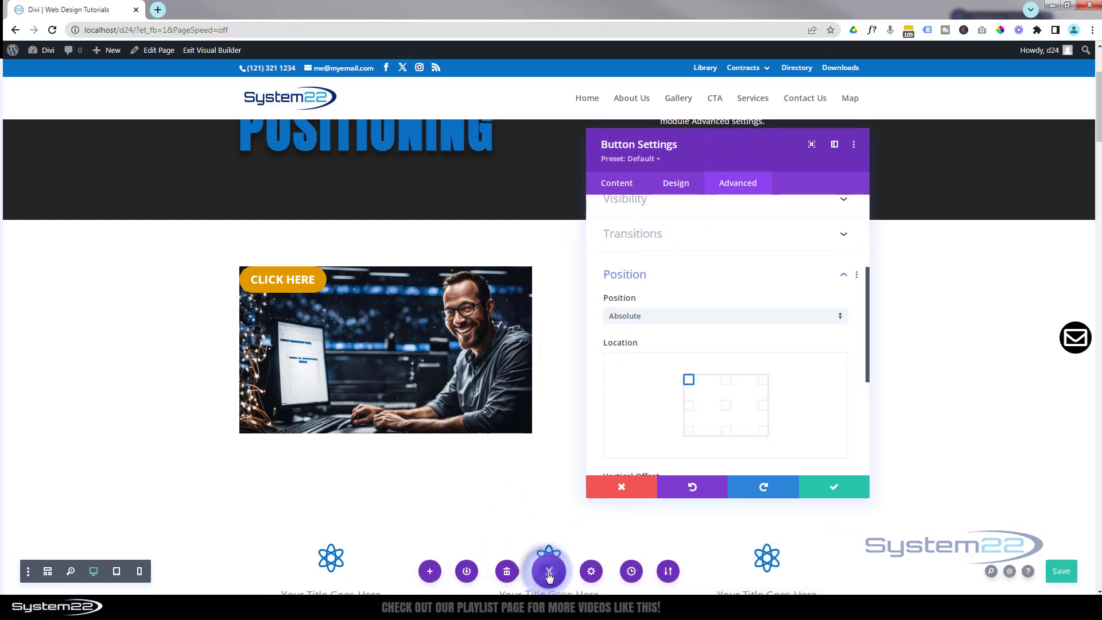
pyautogui.click(48, 573)
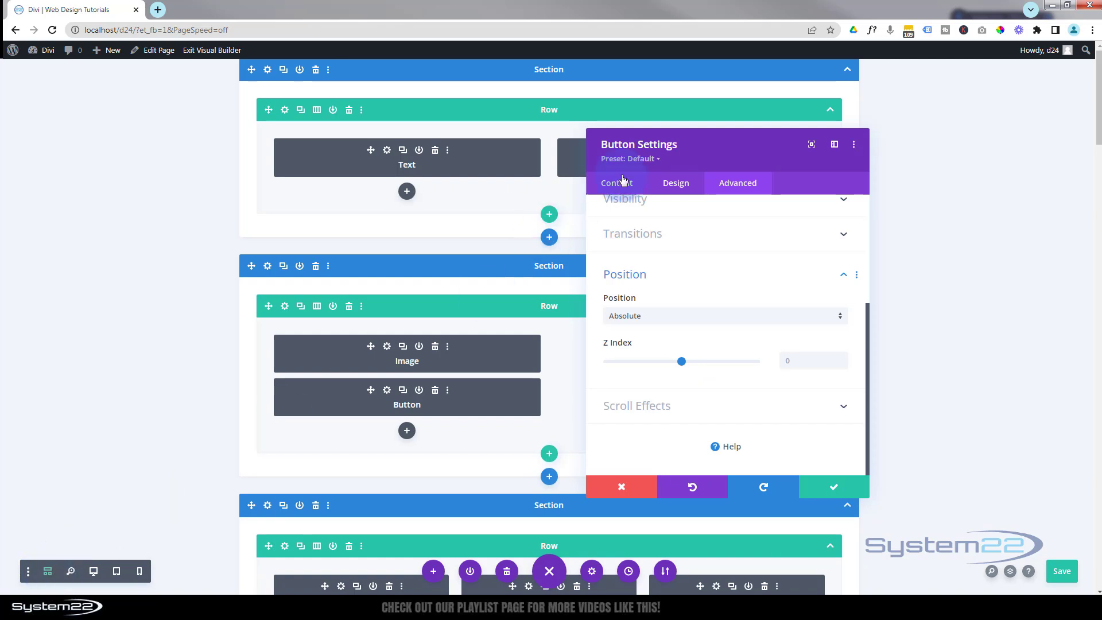
# Examine the column structure in the image row's settings, return to the desktop view and close the row settings without saving
pyautogui.moveTo(694, 153); pyautogui.dragTo(835, 164)
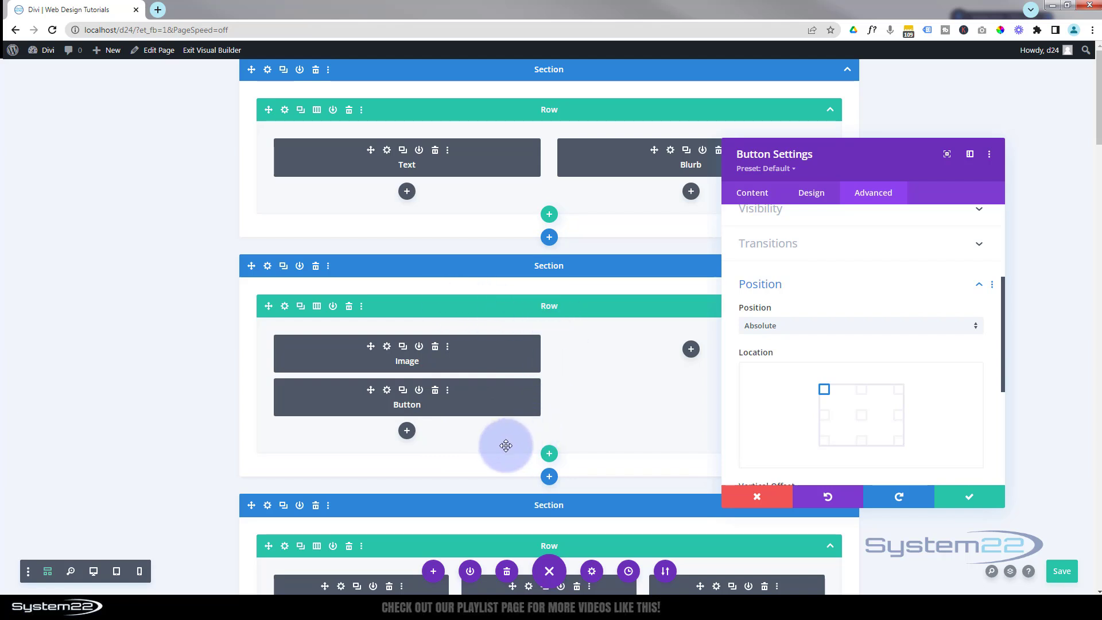
pyautogui.click(284, 307)
pyautogui.moveTo(821, 298)
pyautogui.mouseDown()
pyautogui.moveTo(841, 295)
pyautogui.moveTo(824, 326)
pyautogui.mouseUp()
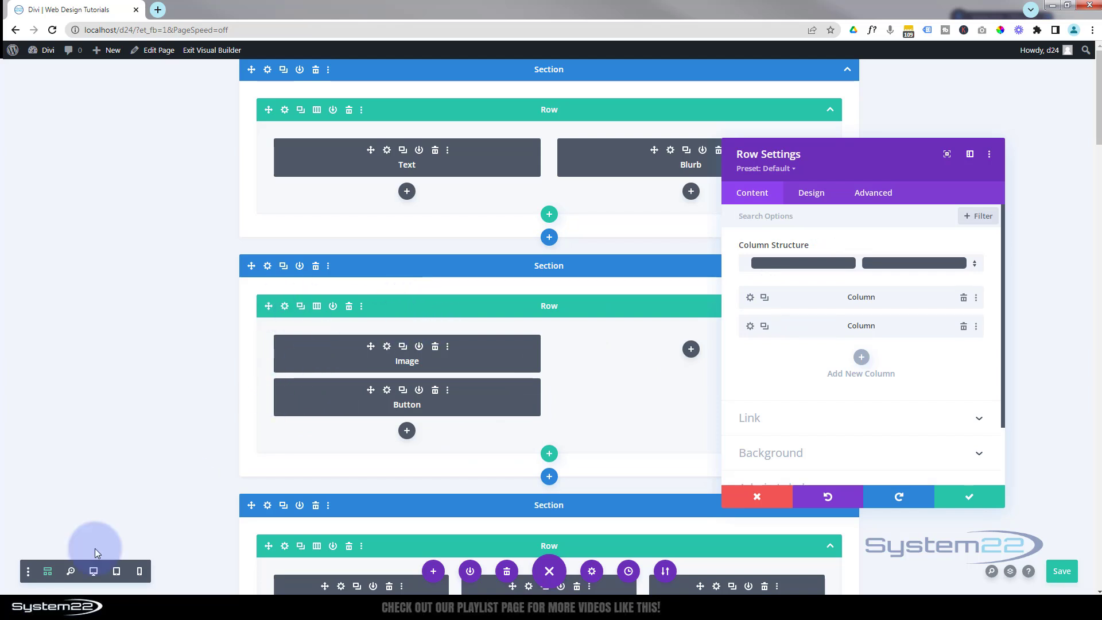
pyautogui.click(94, 571)
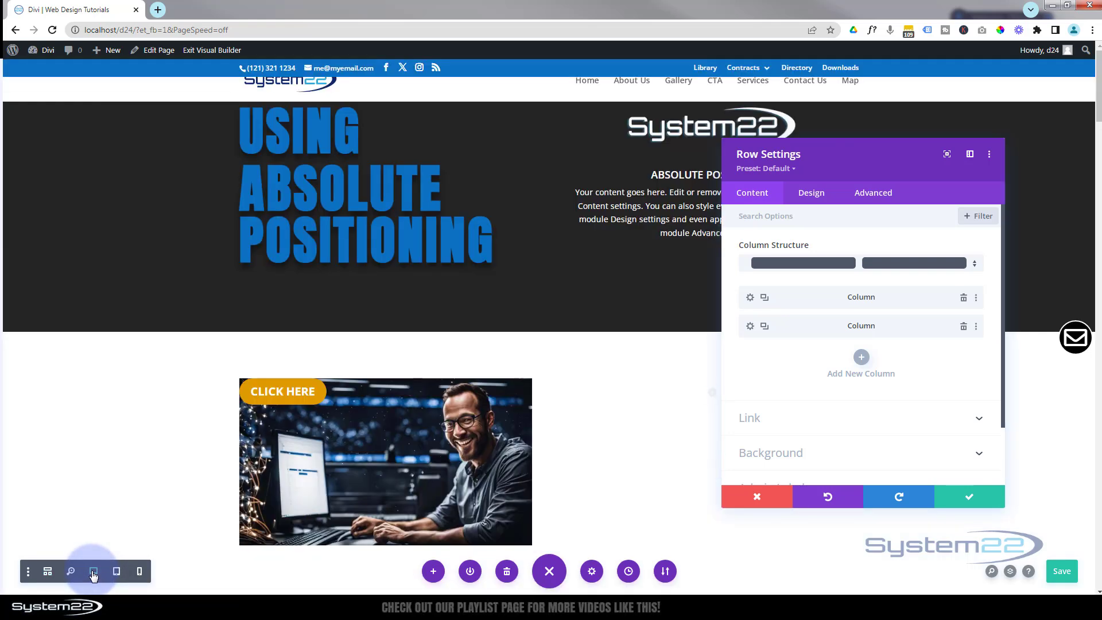
pyautogui.scroll(-2, 175, 374)
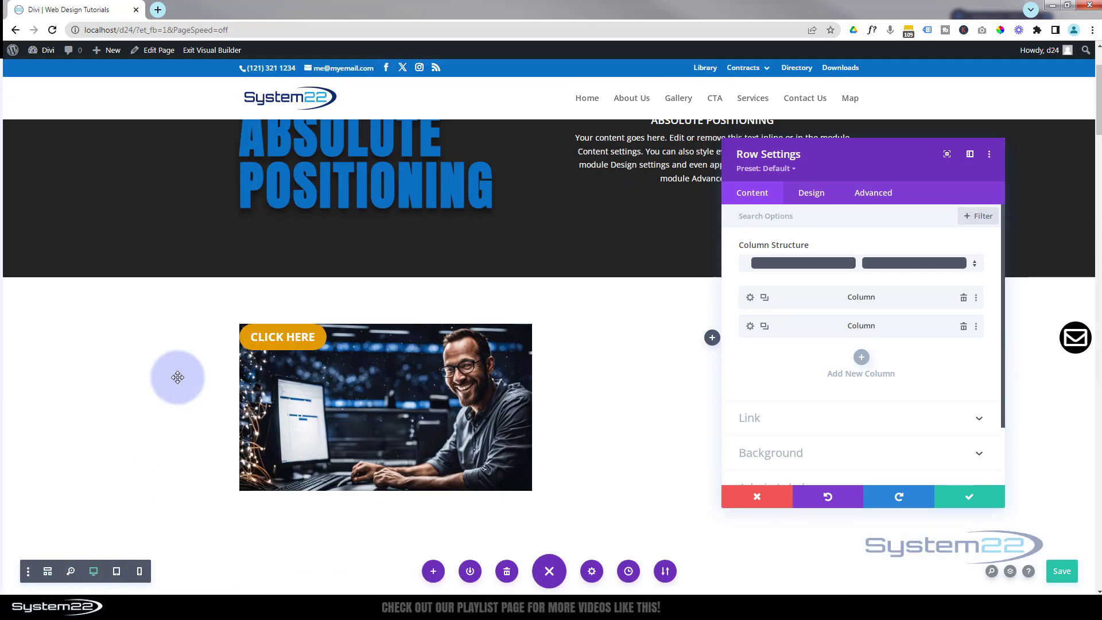
pyautogui.click(769, 498)
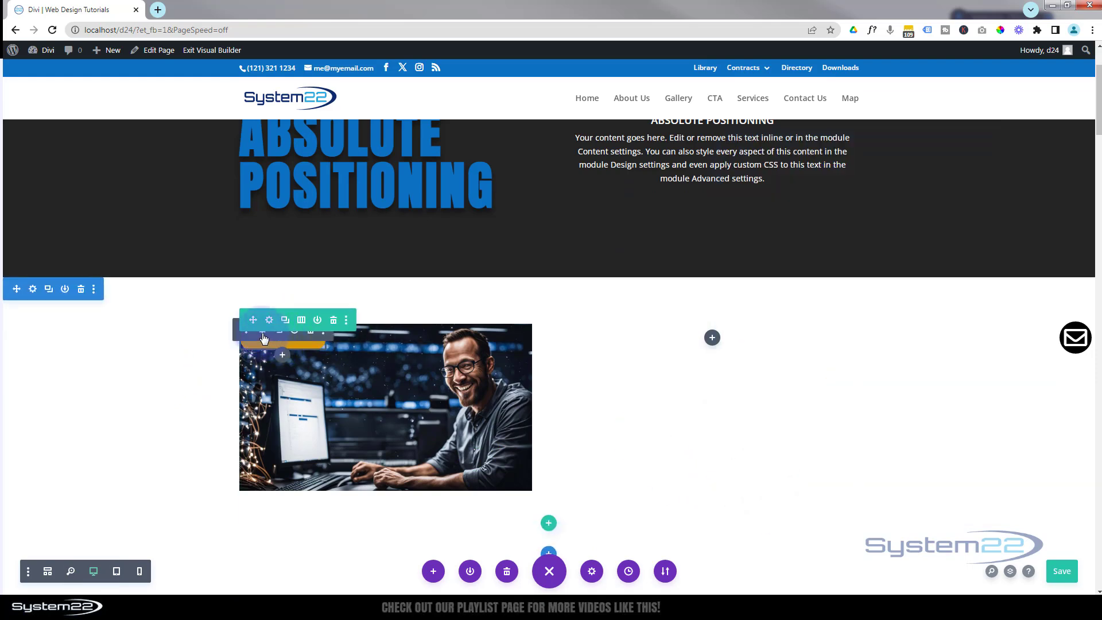
# Try the Click Here button's absolute location at the left, bottom and right anchor points of the column, returning it to the top-left corner
pyautogui.click(264, 337)
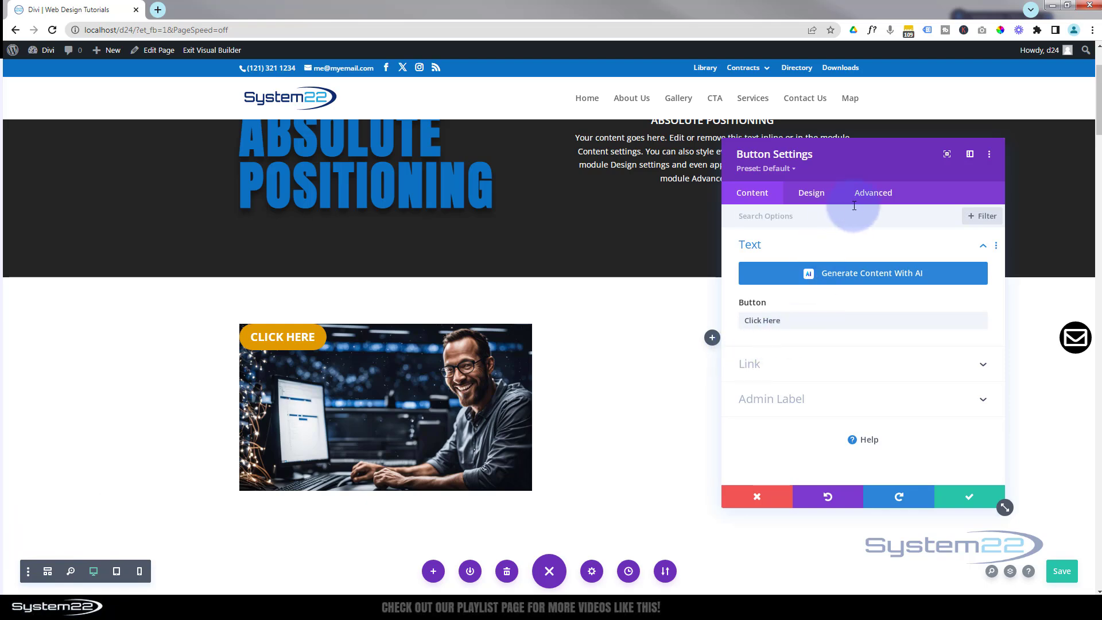
pyautogui.click(873, 194)
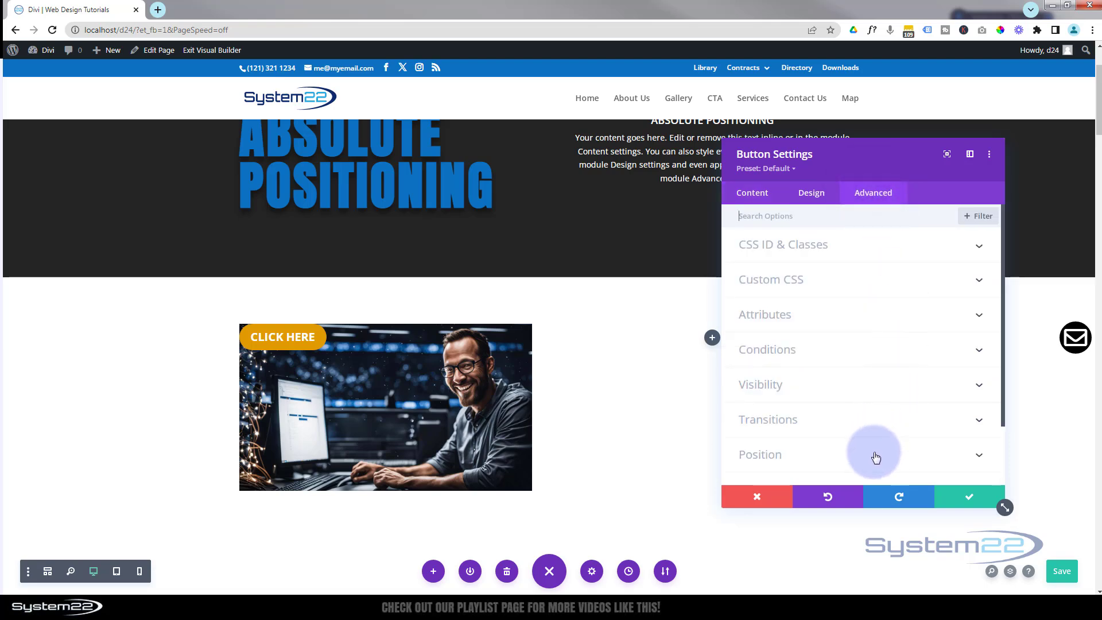
pyautogui.click(875, 455)
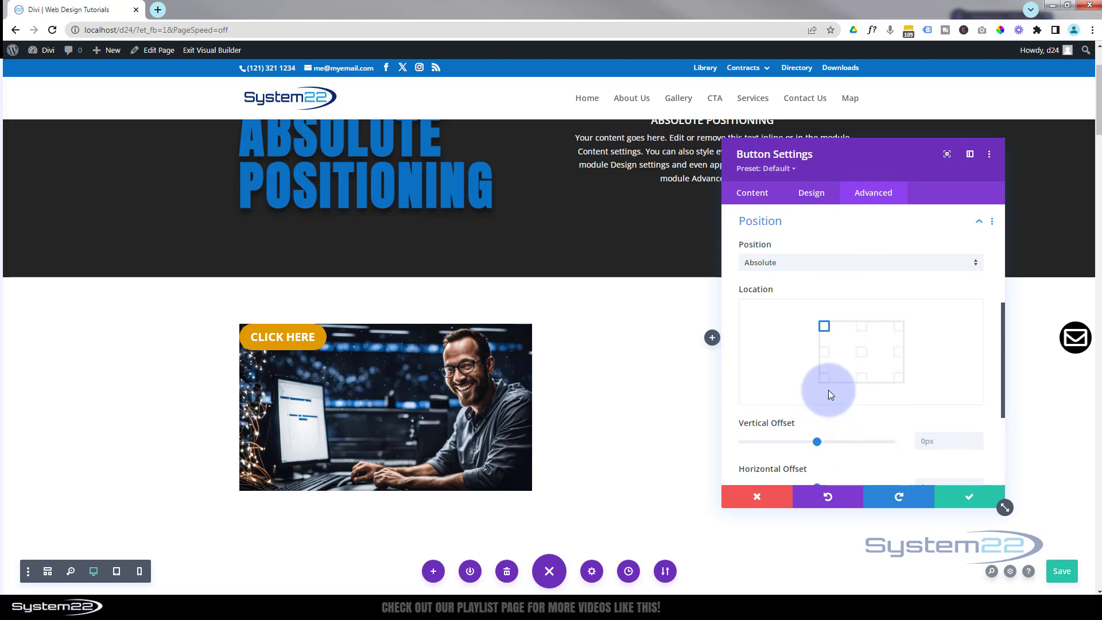
pyautogui.click(824, 351)
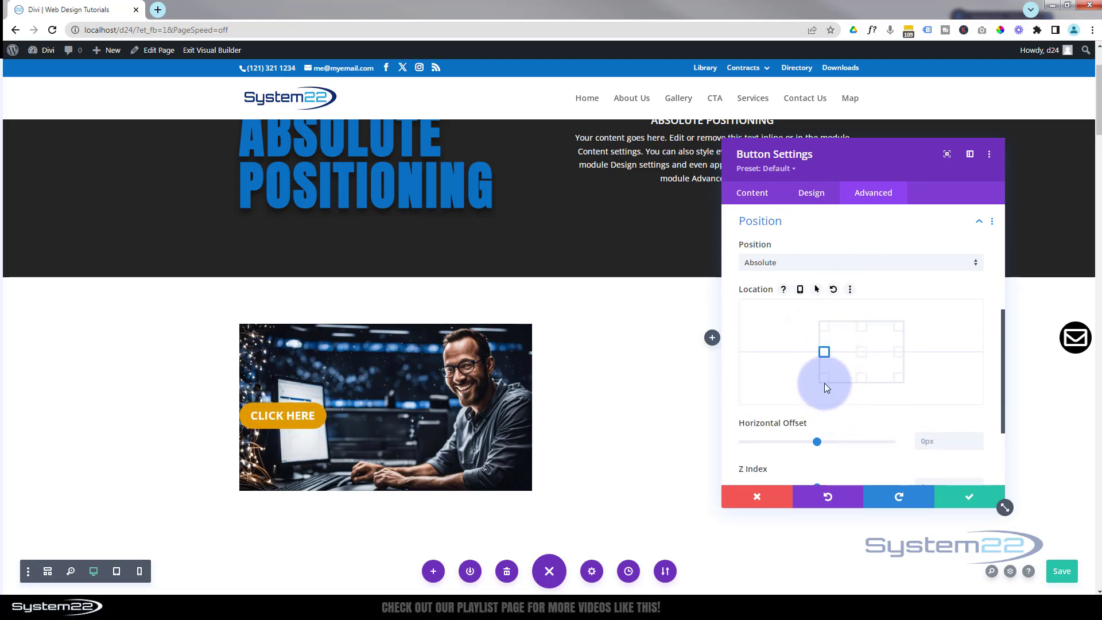
pyautogui.click(824, 378)
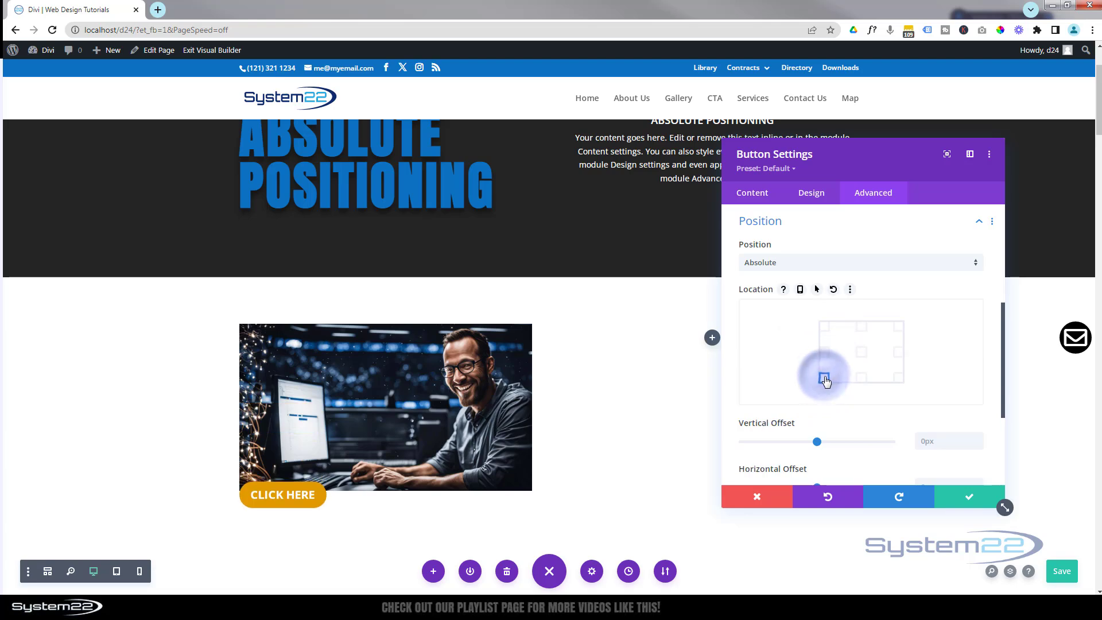
pyautogui.click(863, 382)
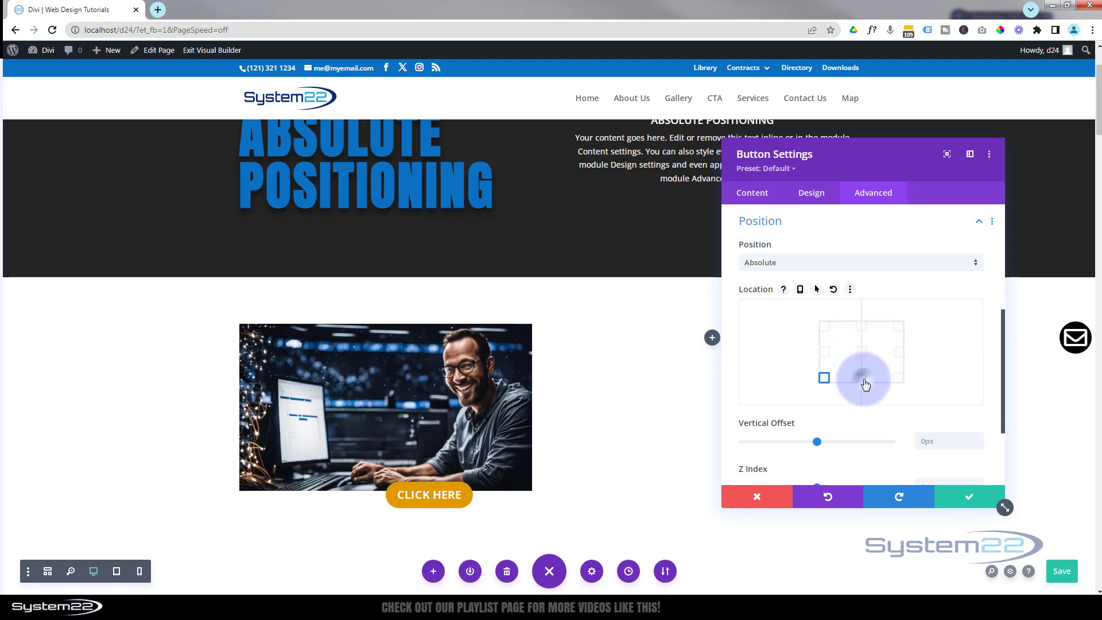
pyautogui.click(898, 380)
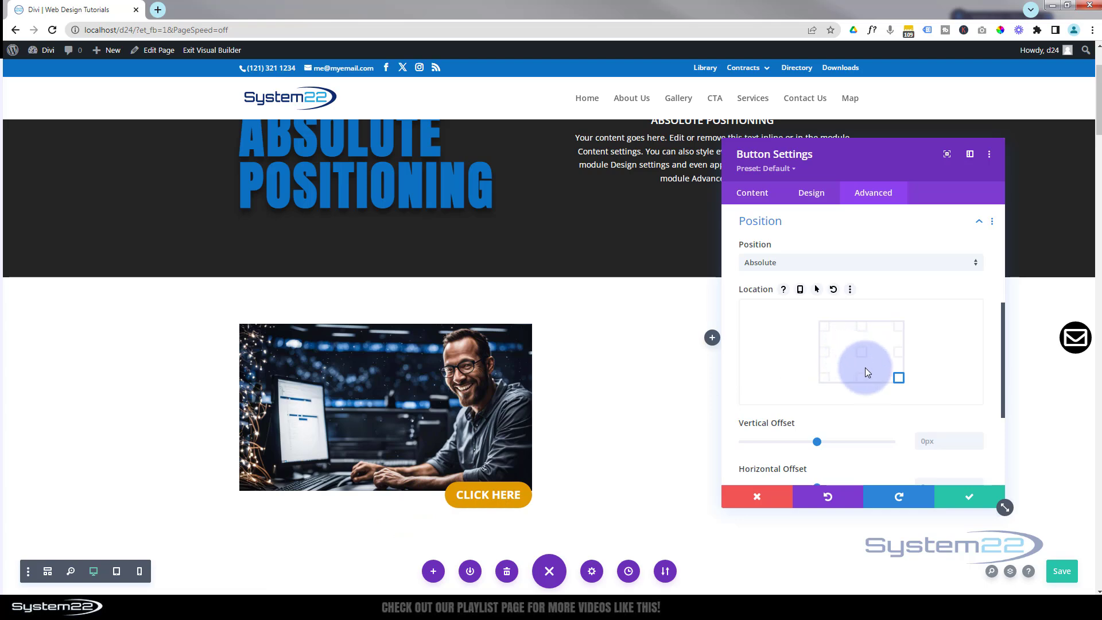
pyautogui.click(899, 353)
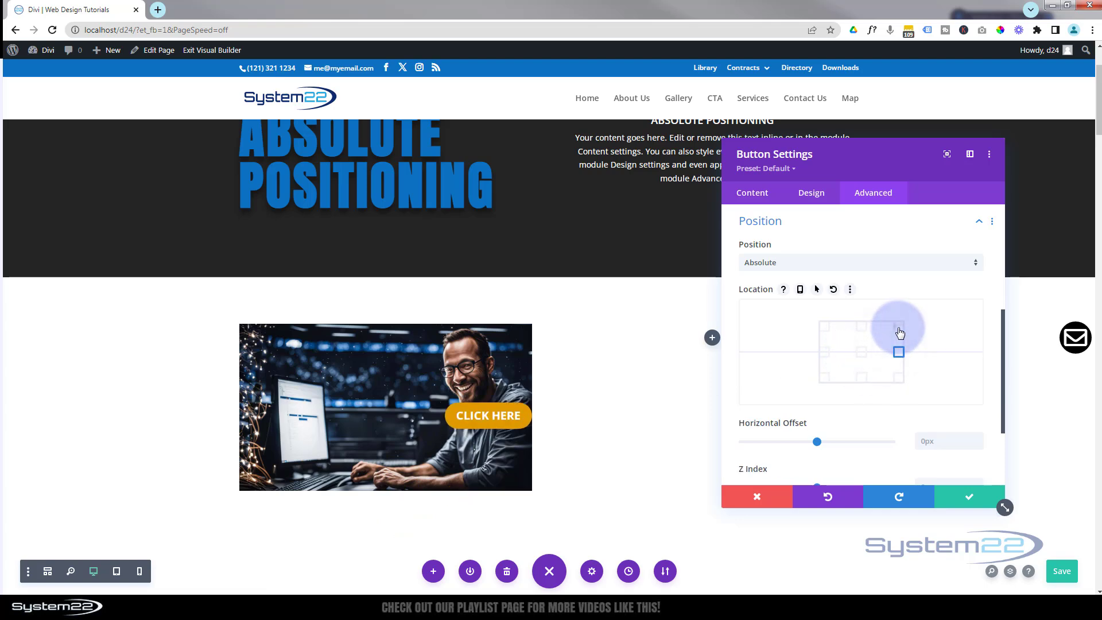
pyautogui.click(900, 329)
pyautogui.click(847, 331)
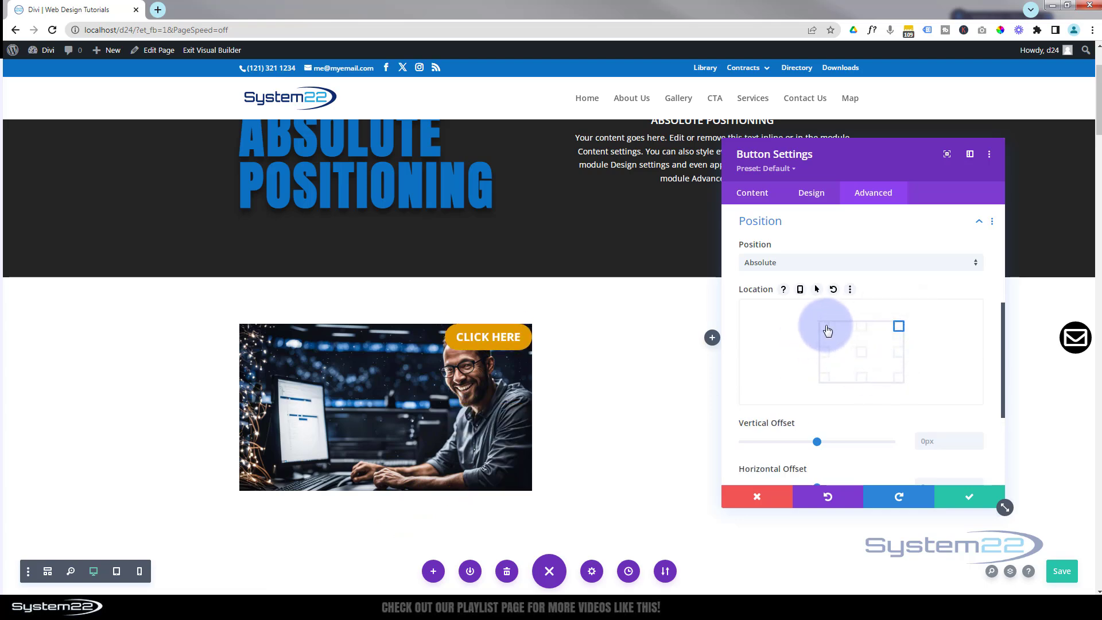
pyautogui.click(824, 327)
# Offset the Click Here button by 104px vertically and 134px horizontally from the top-left corner
pyautogui.scroll(-1, 824, 328)
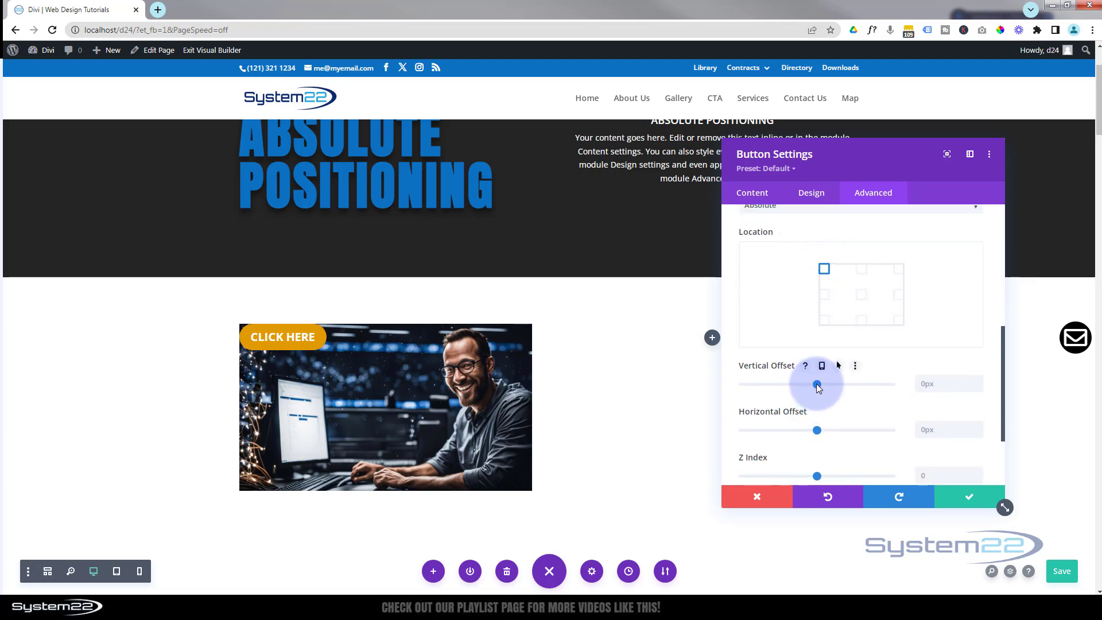
pyautogui.moveTo(818, 388); pyautogui.dragTo(825, 380)
pyautogui.click(817, 430)
pyautogui.moveTo(817, 430); pyautogui.dragTo(826, 430)
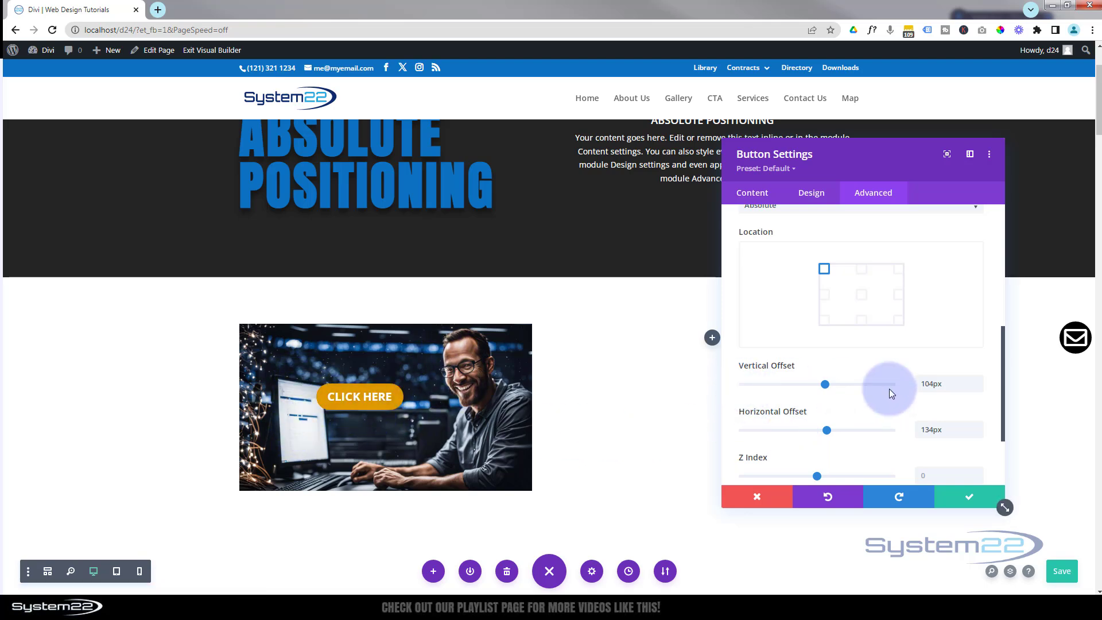
# Clear the Click Here button's vertical and horizontal offsets
pyautogui.moveTo(951, 381); pyautogui.dragTo(907, 384)
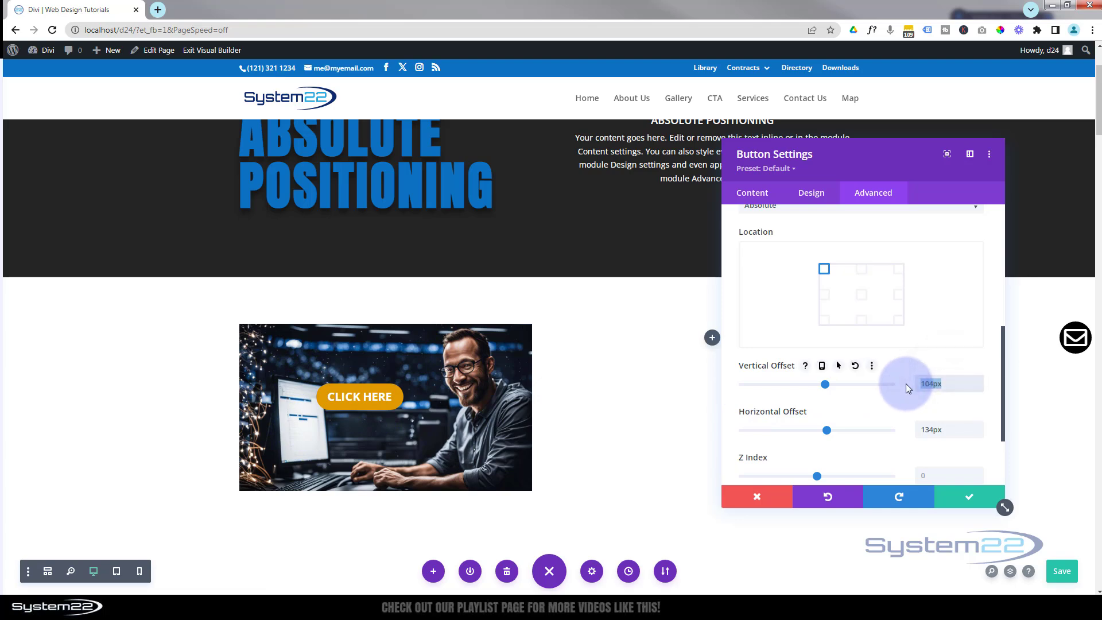
pyautogui.moveTo(948, 431); pyautogui.dragTo(900, 438)
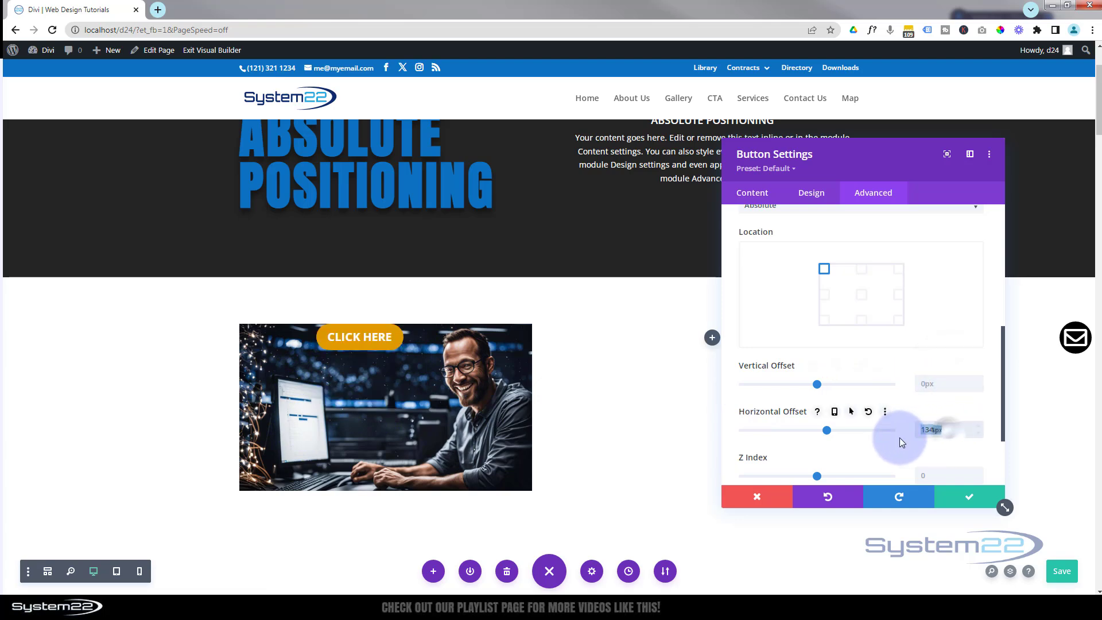
pyautogui.press('BackSpace')
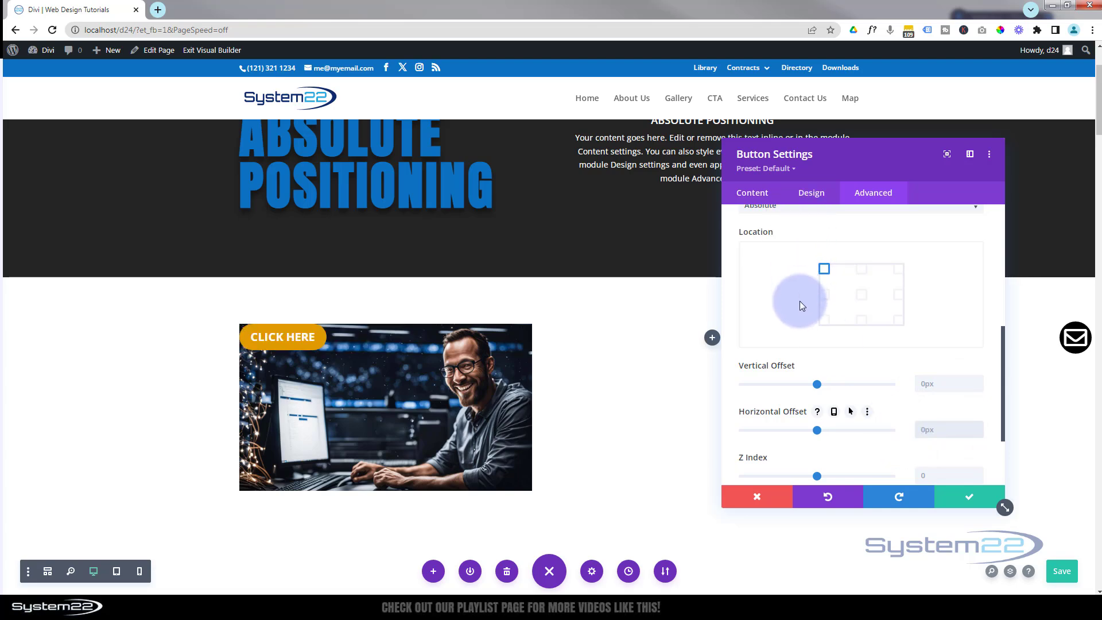
# Set the Click Here button's position back to Default and save its settings
pyautogui.scroll(2, 804, 292)
pyautogui.click(809, 321)
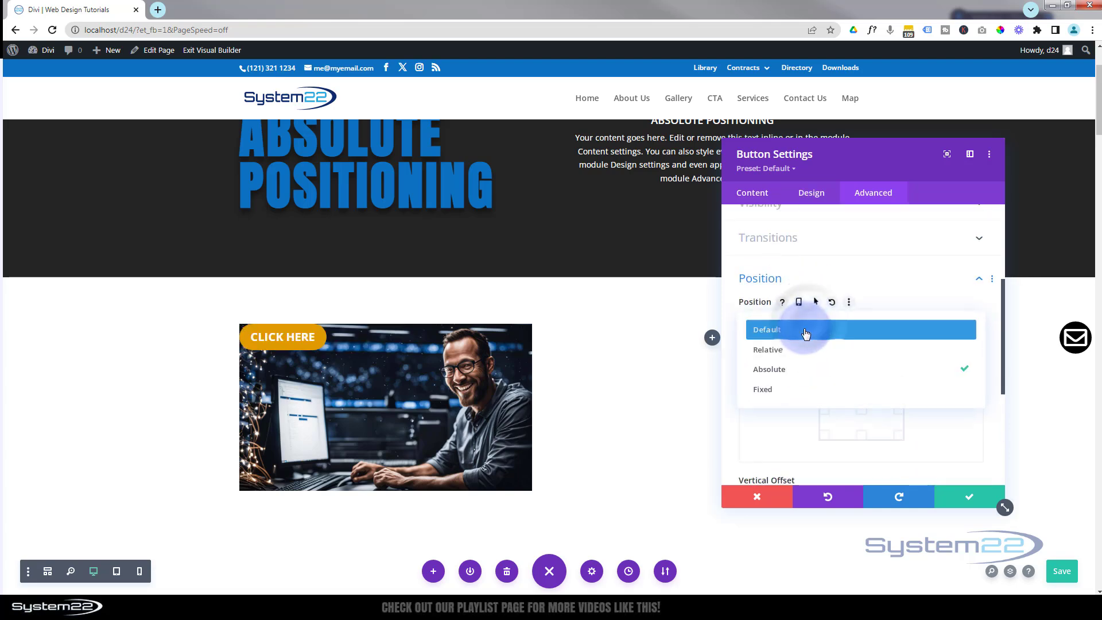
pyautogui.click(809, 328)
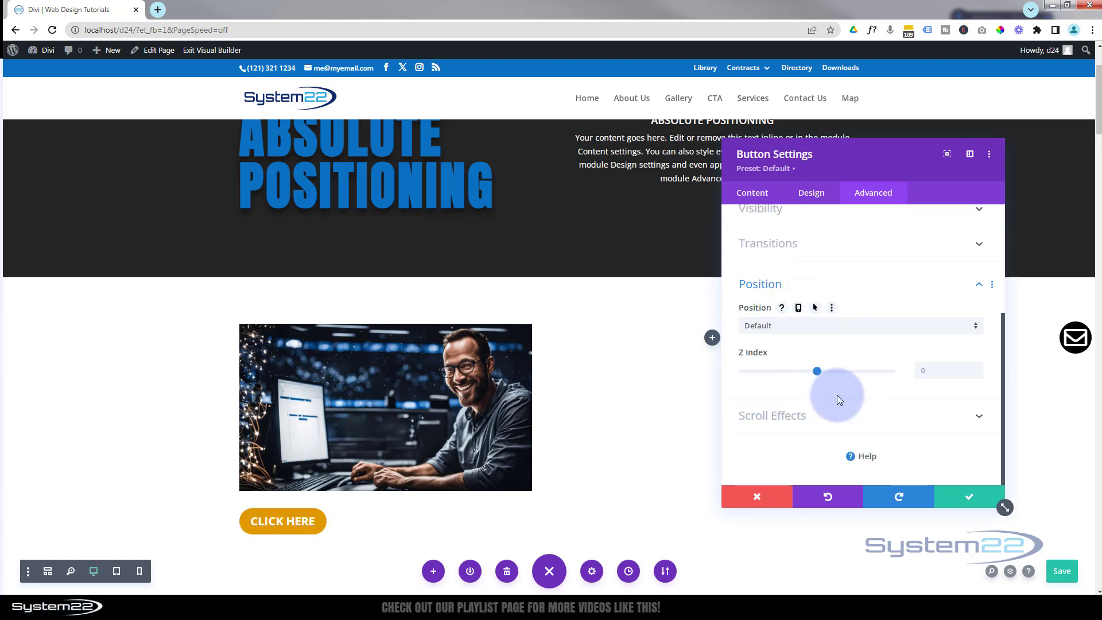
pyautogui.click(958, 503)
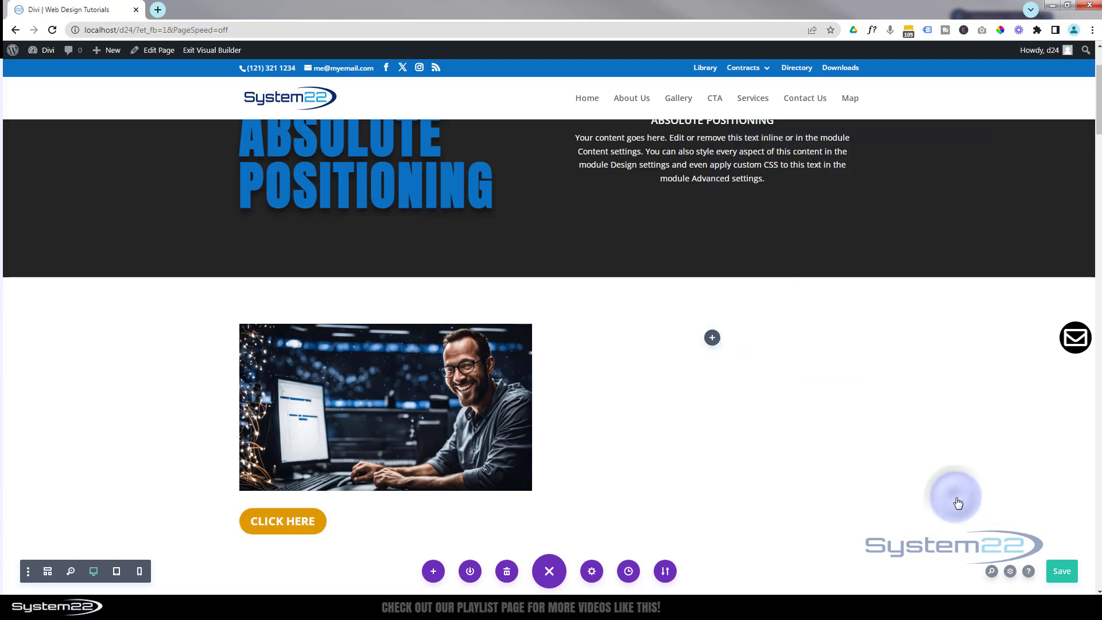
# Duplicate the Click Here button twice so that three buttons sit below the image
pyautogui.scroll(-1, 561, 378)
pyautogui.moveTo(310, 462)
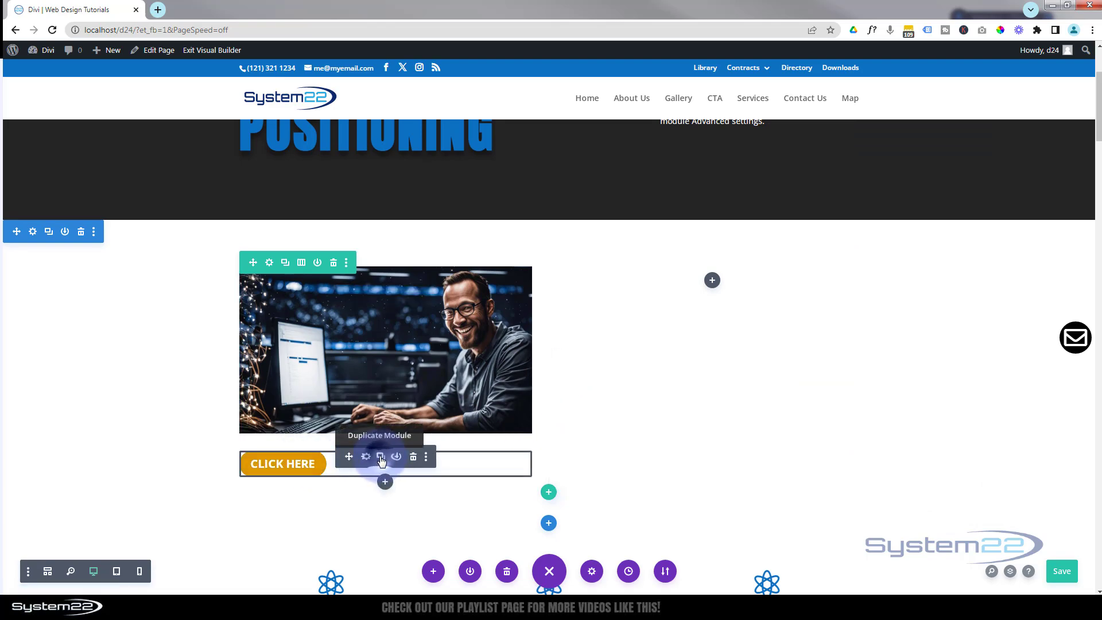
pyautogui.click(380, 456)
pyautogui.click(380, 457)
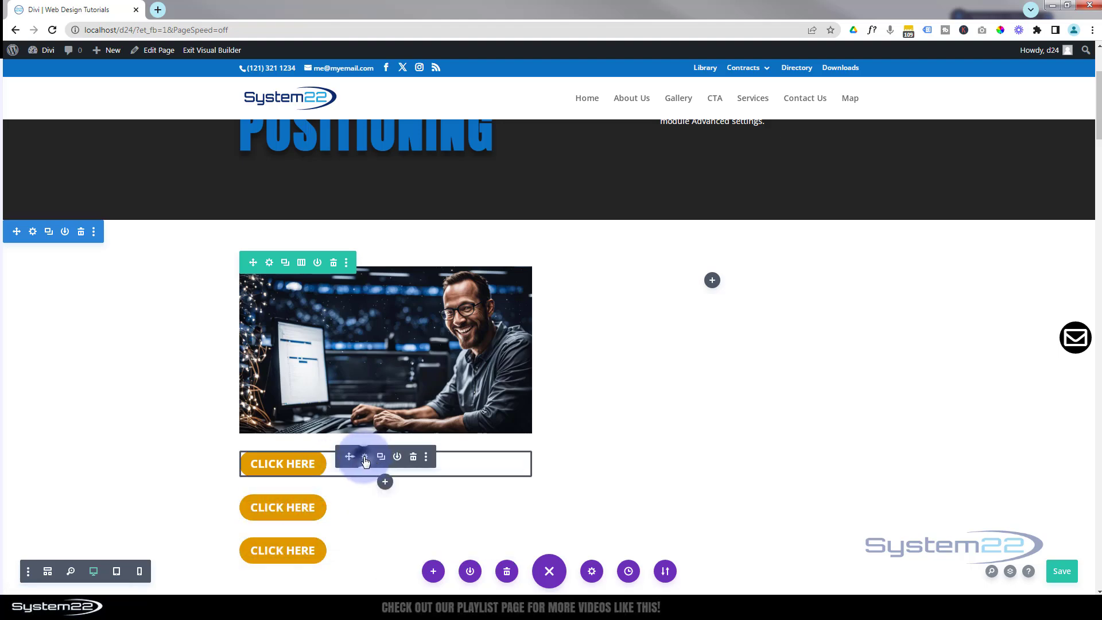
# Set the first Click Here button's position to Absolute in its advanced settings
pyautogui.click(365, 458)
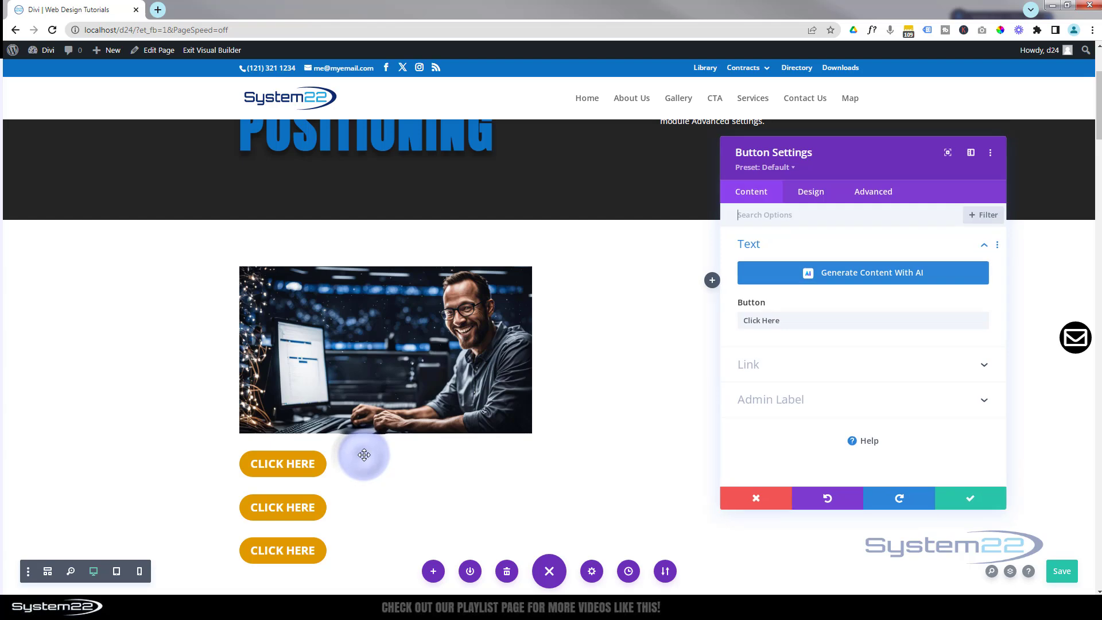
pyautogui.click(871, 195)
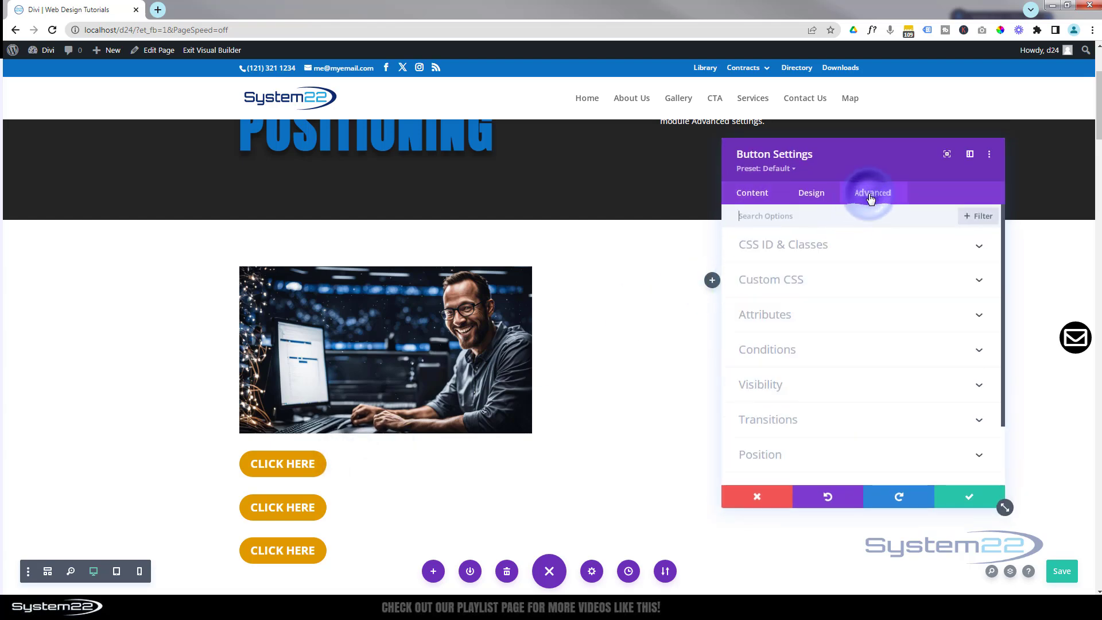
pyautogui.click(854, 466)
pyautogui.scroll(-3, 849, 462)
pyautogui.click(861, 332)
pyautogui.click(839, 375)
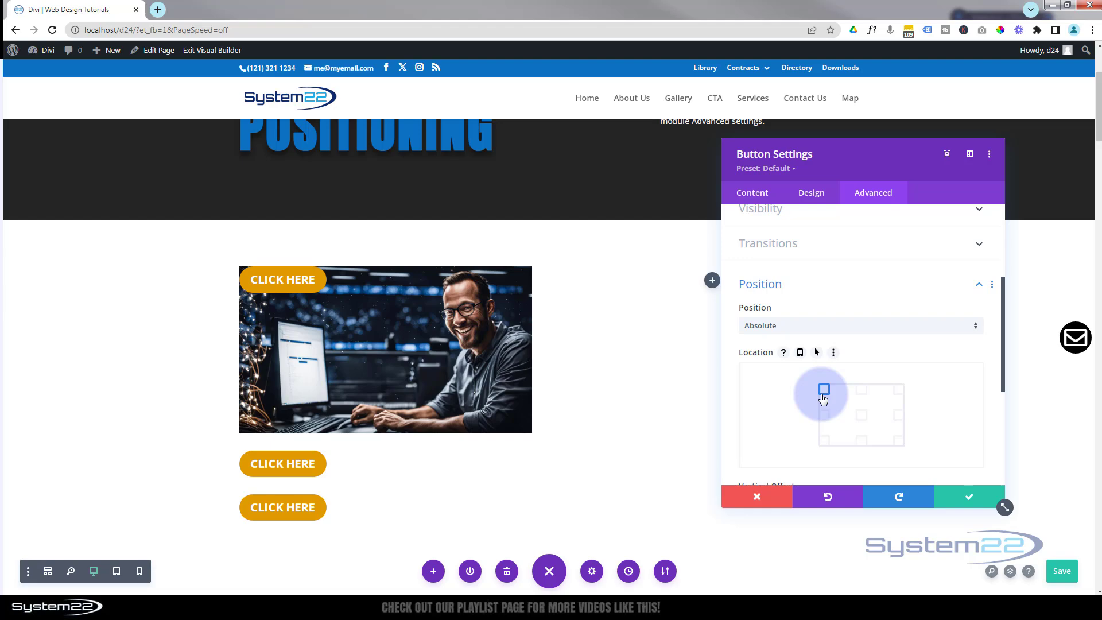
# Try the top-center and top-right locations for the first button, return it to the top-left corner and save its settings
pyautogui.click(862, 392)
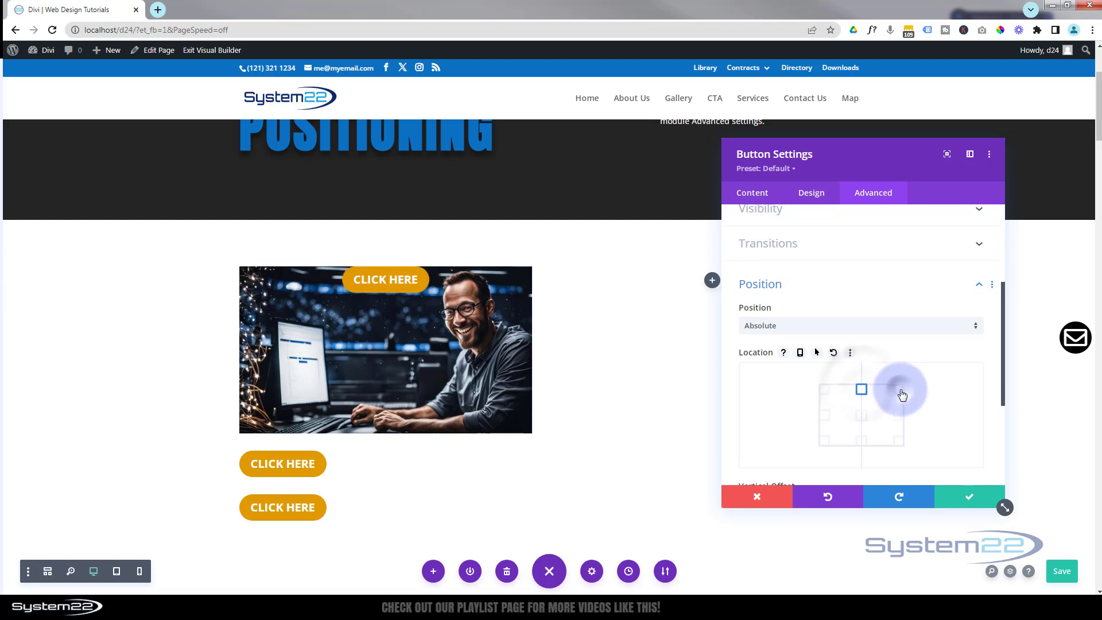
pyautogui.click(899, 391)
pyautogui.click(824, 391)
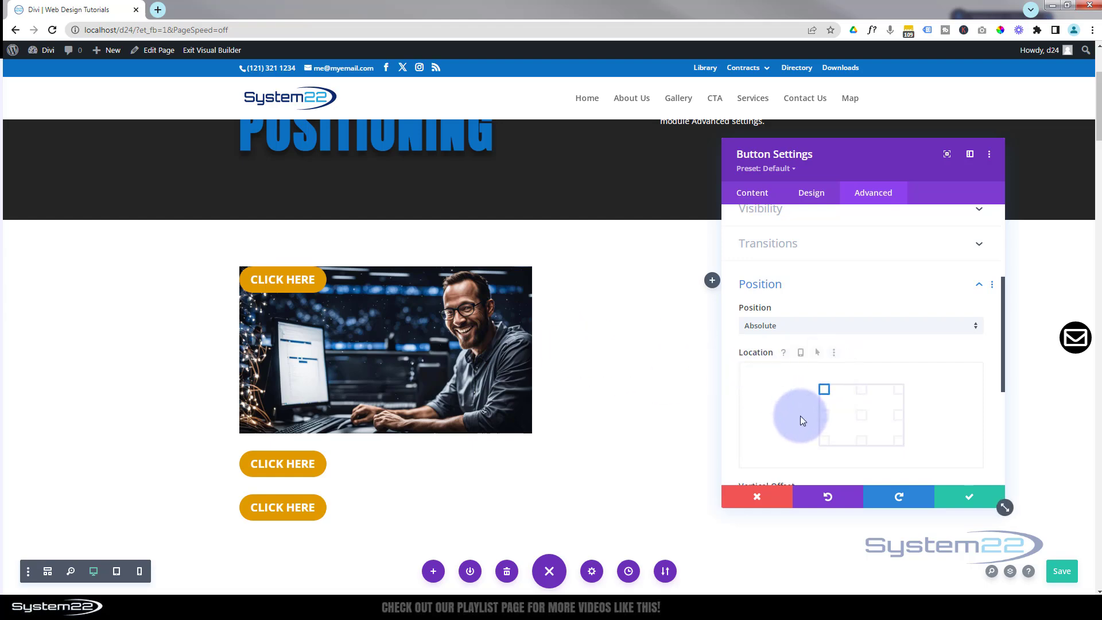
pyautogui.scroll(-2, 800, 416)
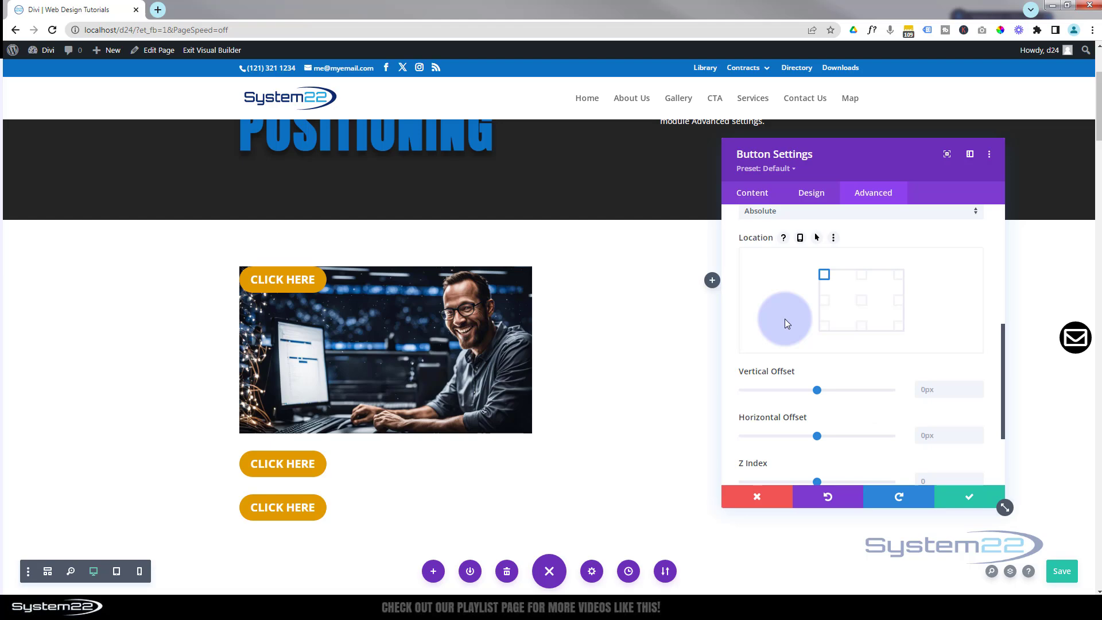
pyautogui.click(969, 496)
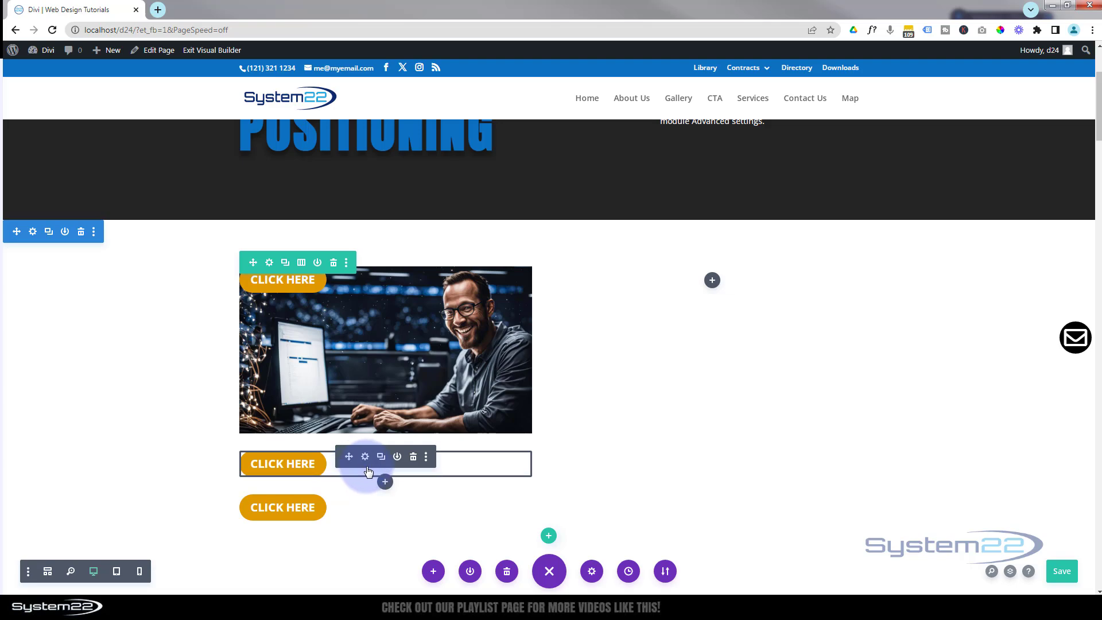
# Set the position of the upper Click Here button remaining below the image to Absolute
pyautogui.click(368, 458)
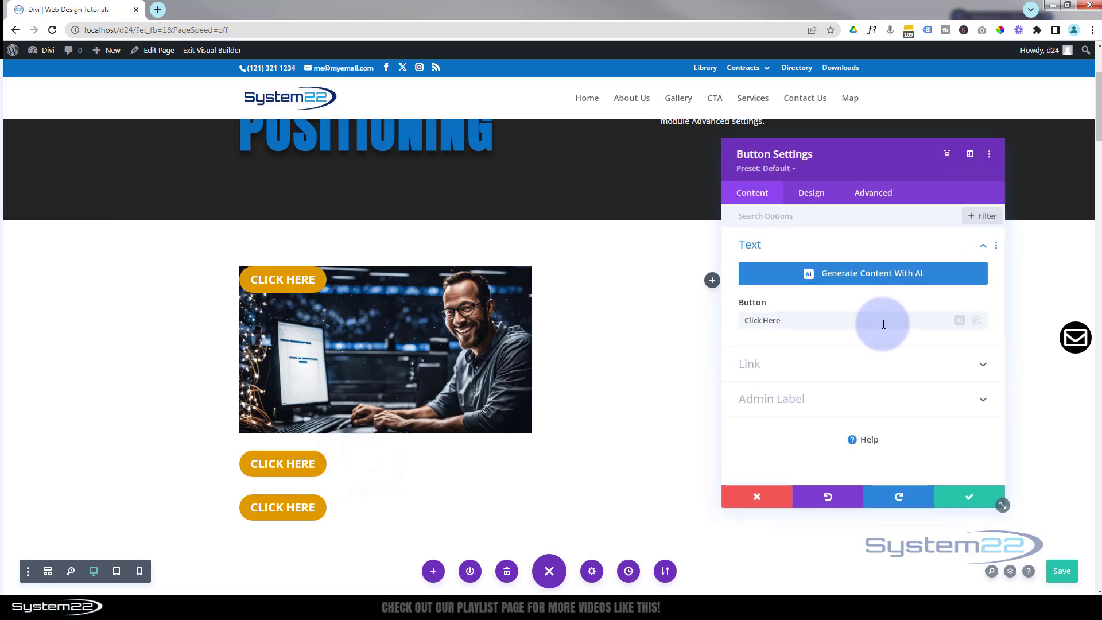
pyautogui.click(877, 195)
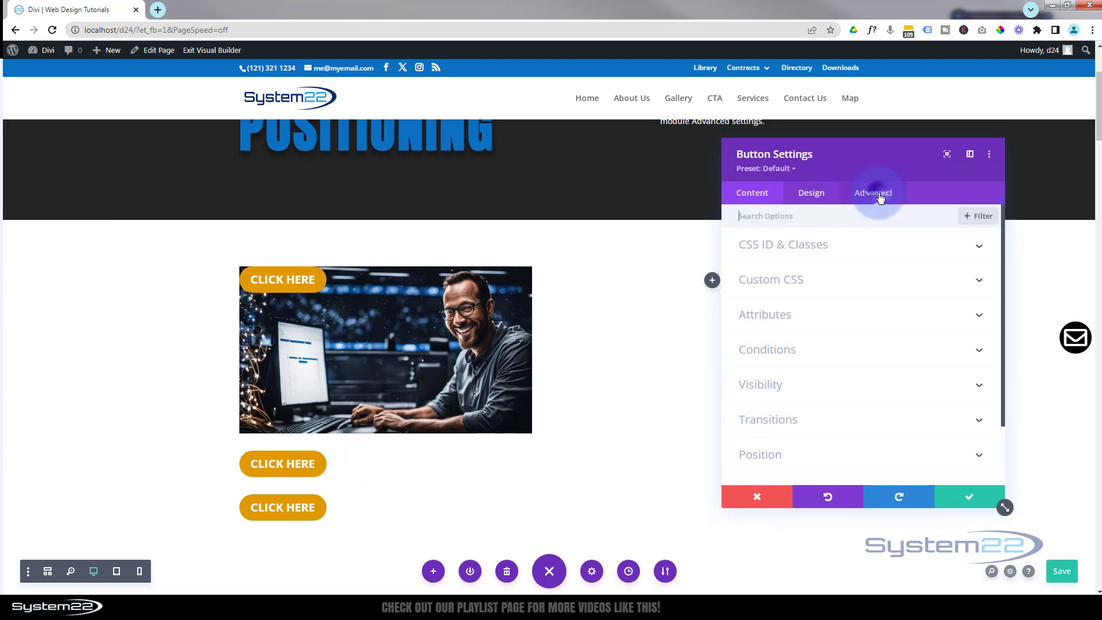
pyautogui.click(854, 453)
pyautogui.click(844, 337)
pyautogui.click(838, 325)
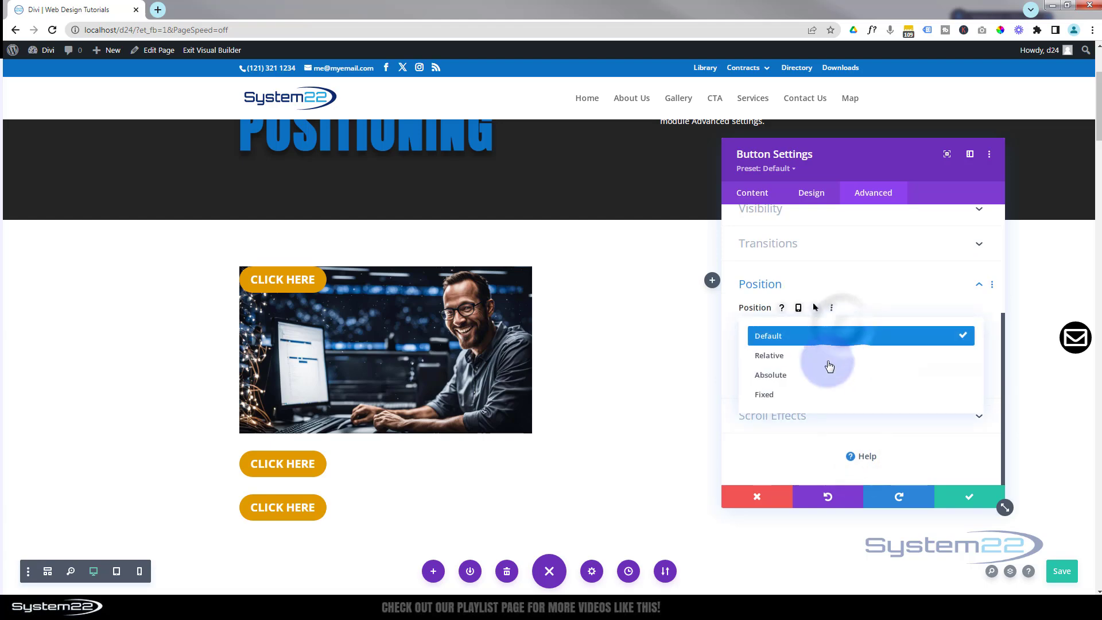
pyautogui.click(824, 386)
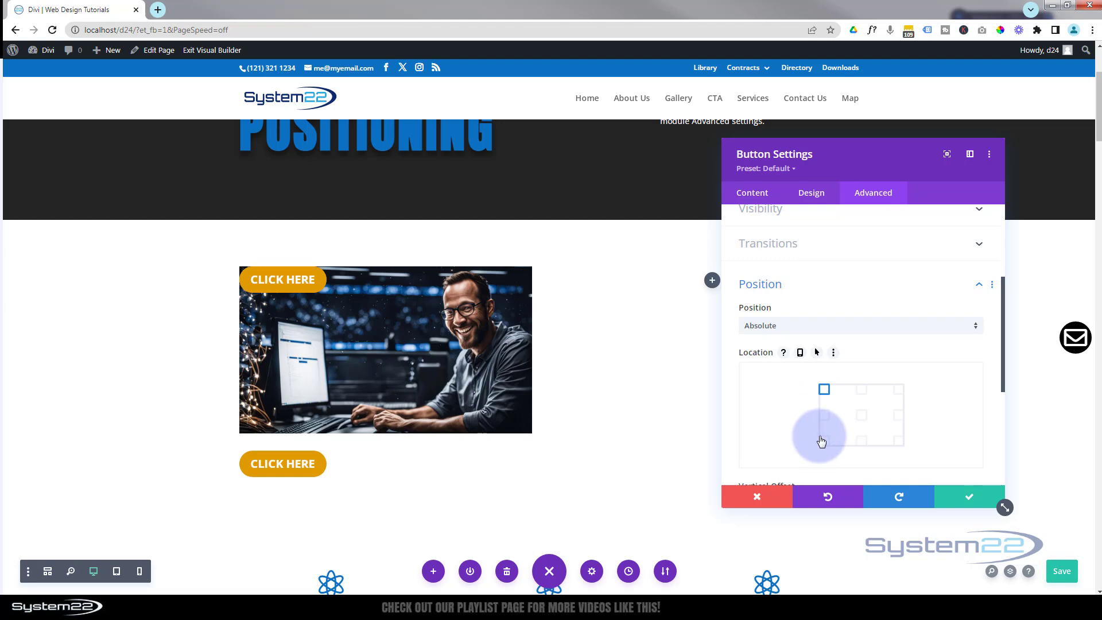
# Place the second Click Here button at the center-left location of the image and save its settings
pyautogui.click(825, 418)
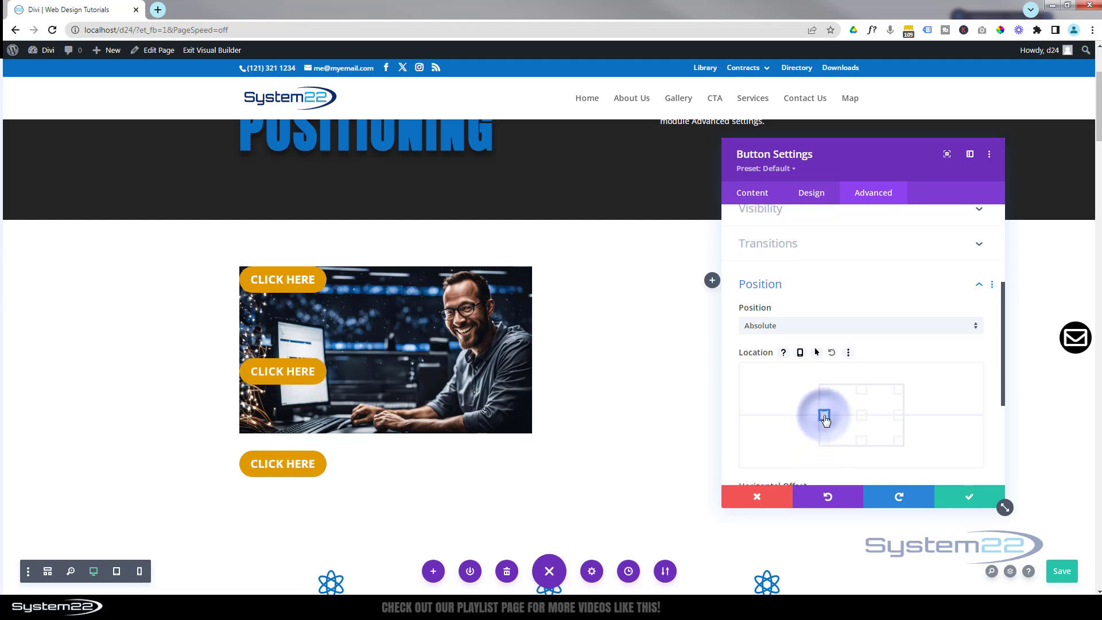
pyautogui.click(961, 494)
# Set the Click Here button remaining below the image to Absolute at the bottom-left location and save it
pyautogui.moveTo(283, 462)
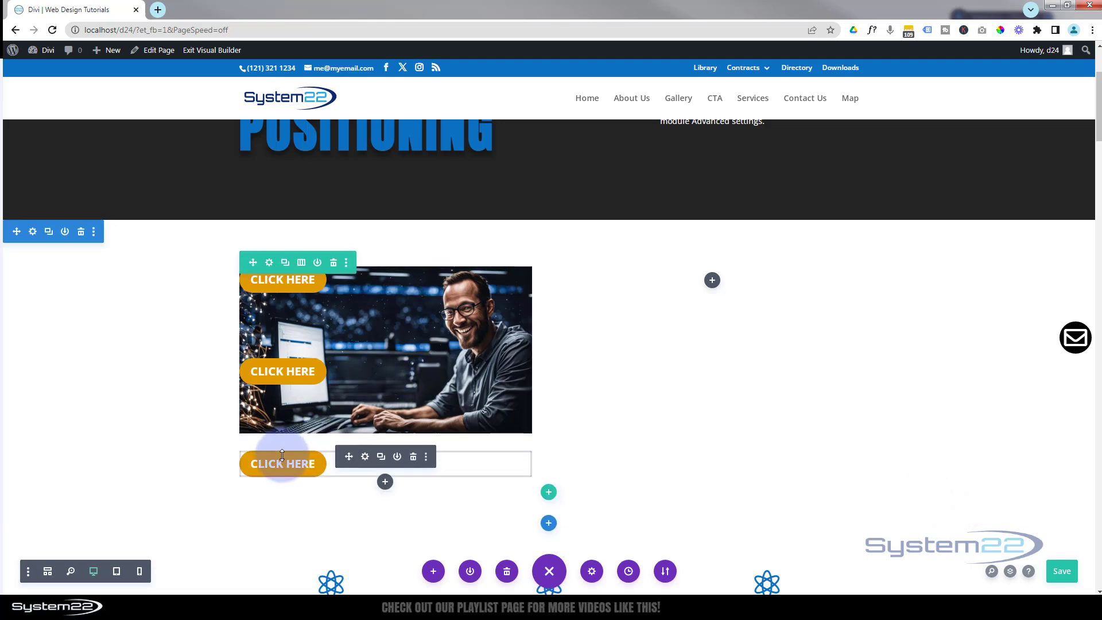
pyautogui.click(365, 458)
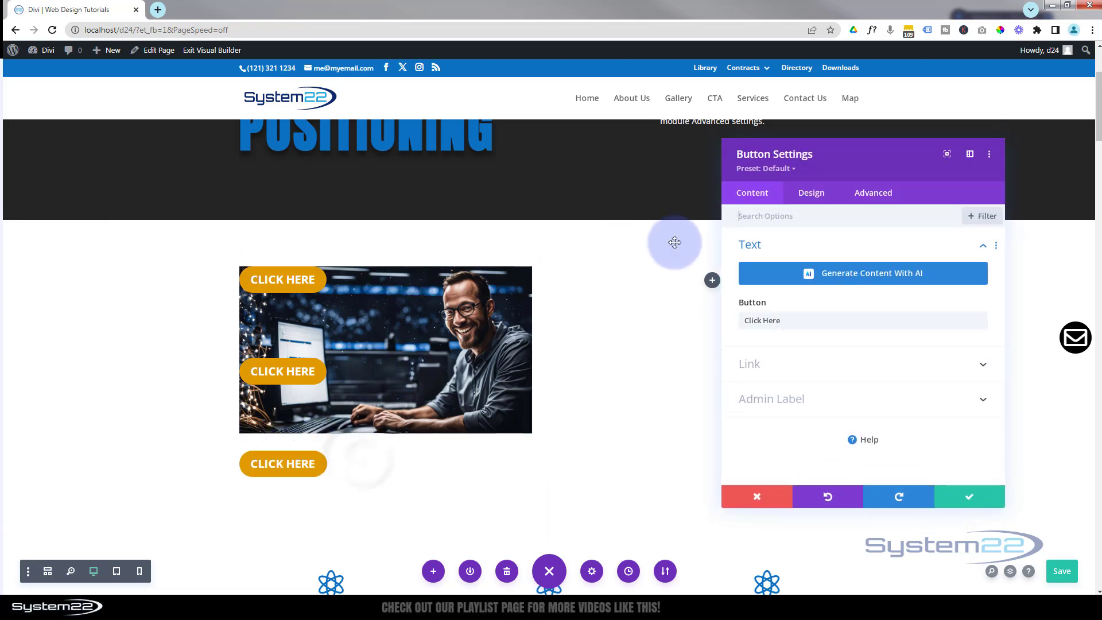
pyautogui.click(865, 192)
pyautogui.click(819, 453)
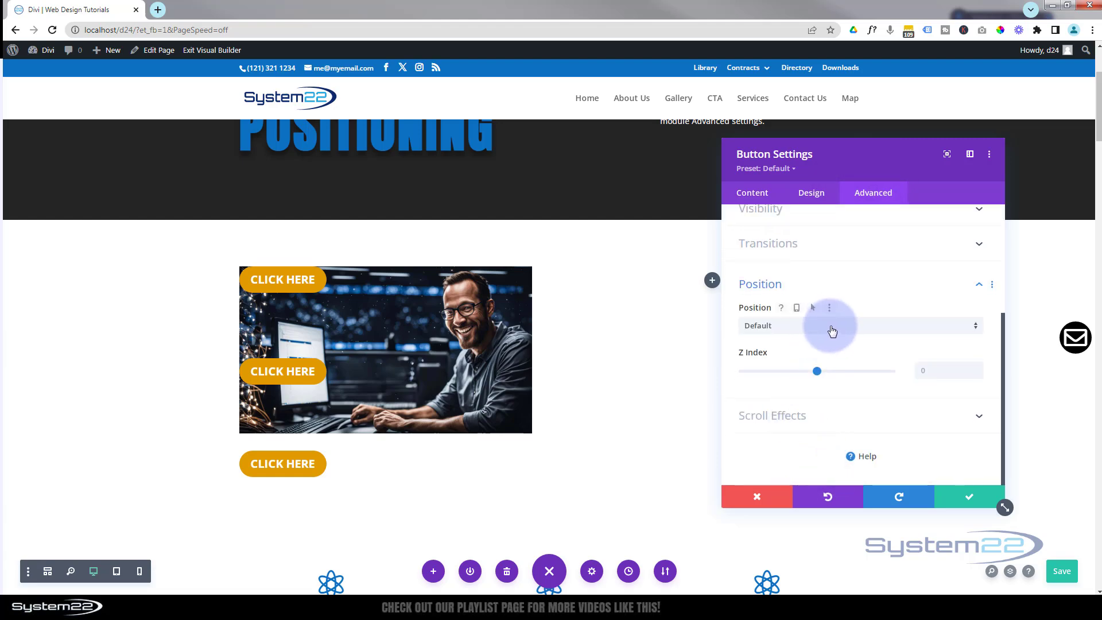
pyautogui.click(831, 331)
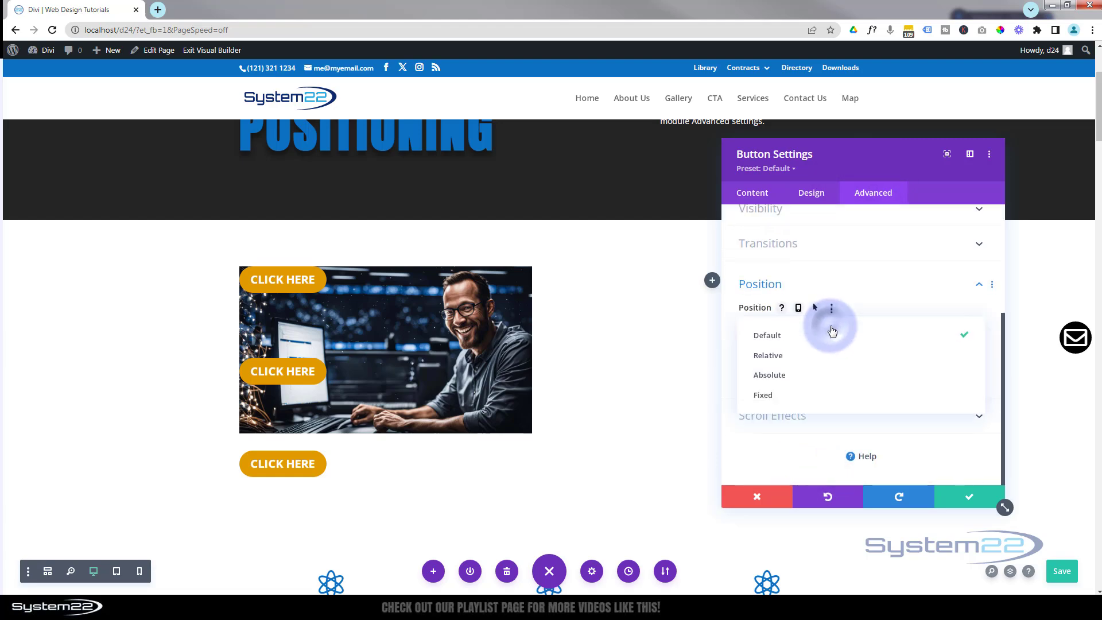
pyautogui.click(820, 376)
pyautogui.click(824, 442)
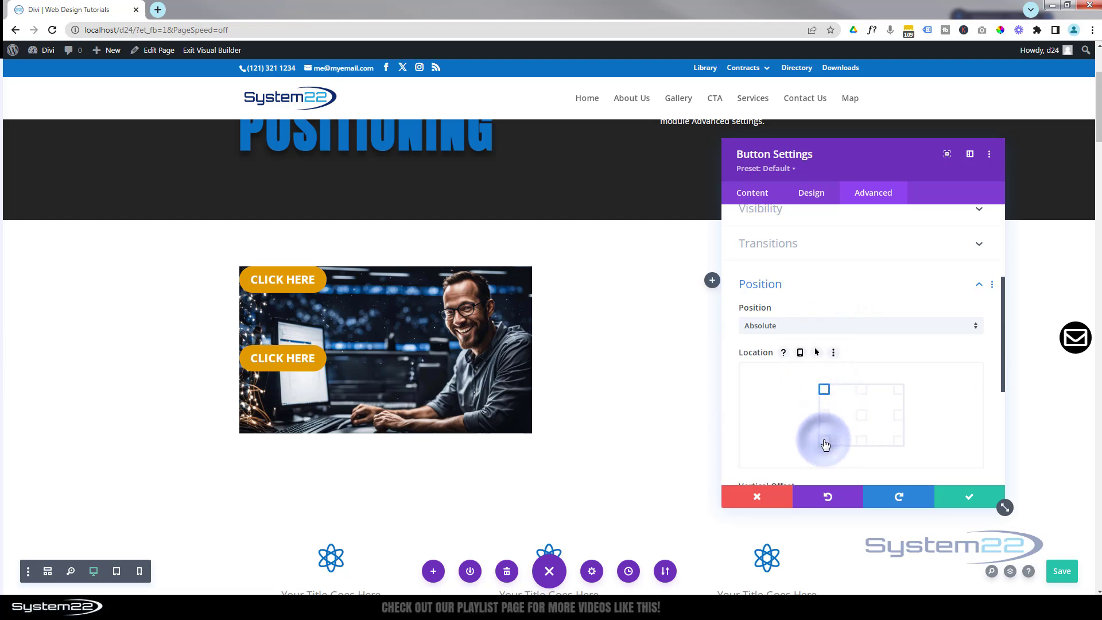
pyautogui.click(968, 497)
# Turn off Show Space Below The Image in the image's spacing settings and save the module
pyautogui.click(447, 438)
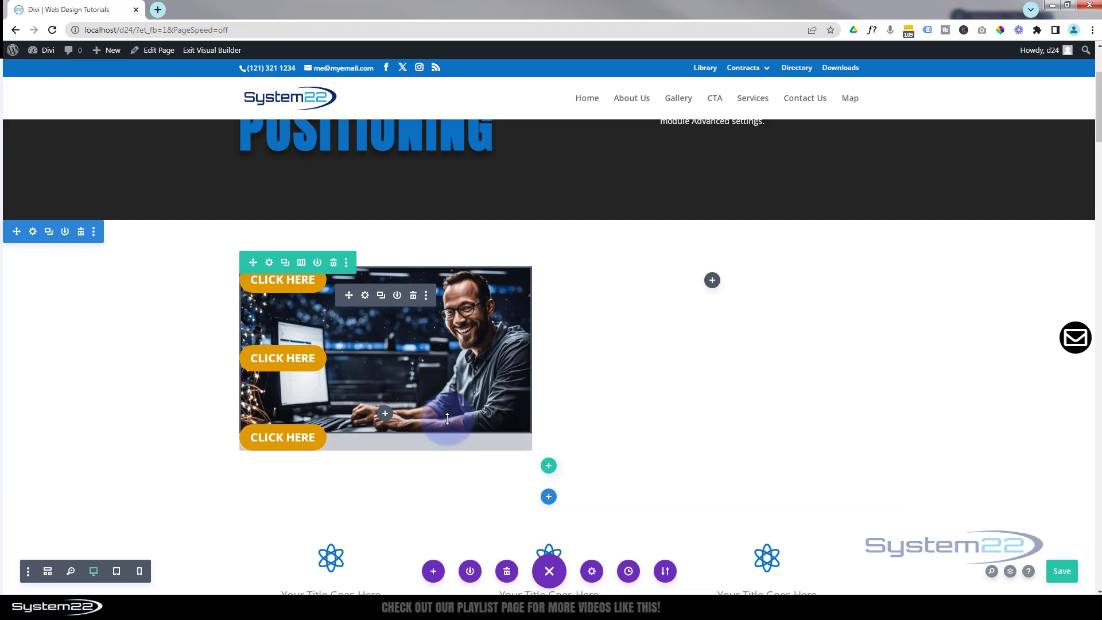
pyautogui.click(366, 295)
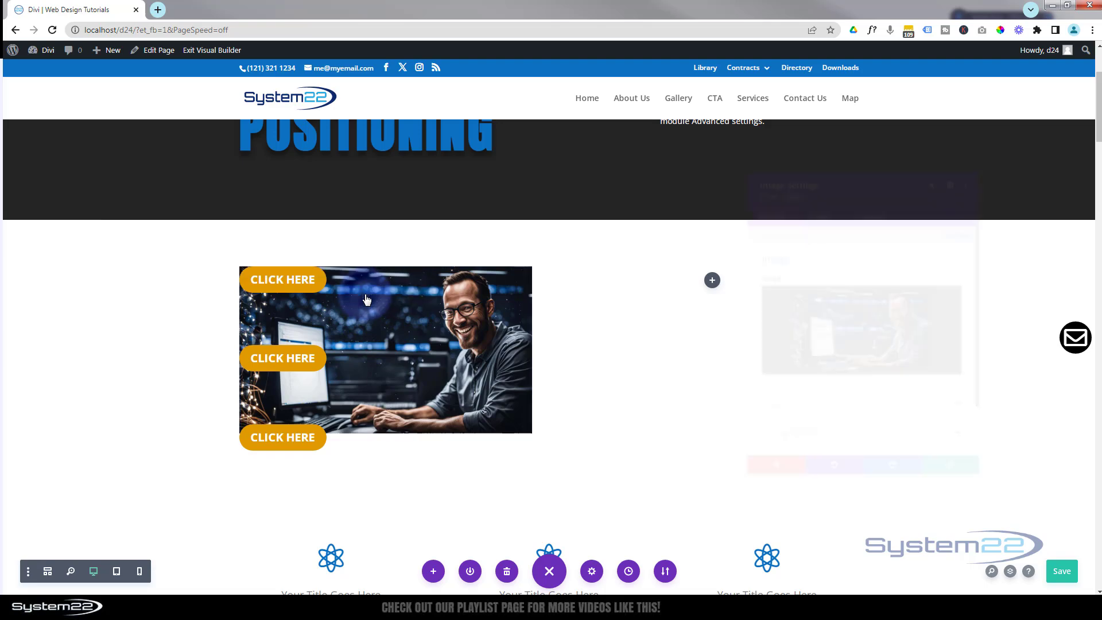
pyautogui.click(817, 197)
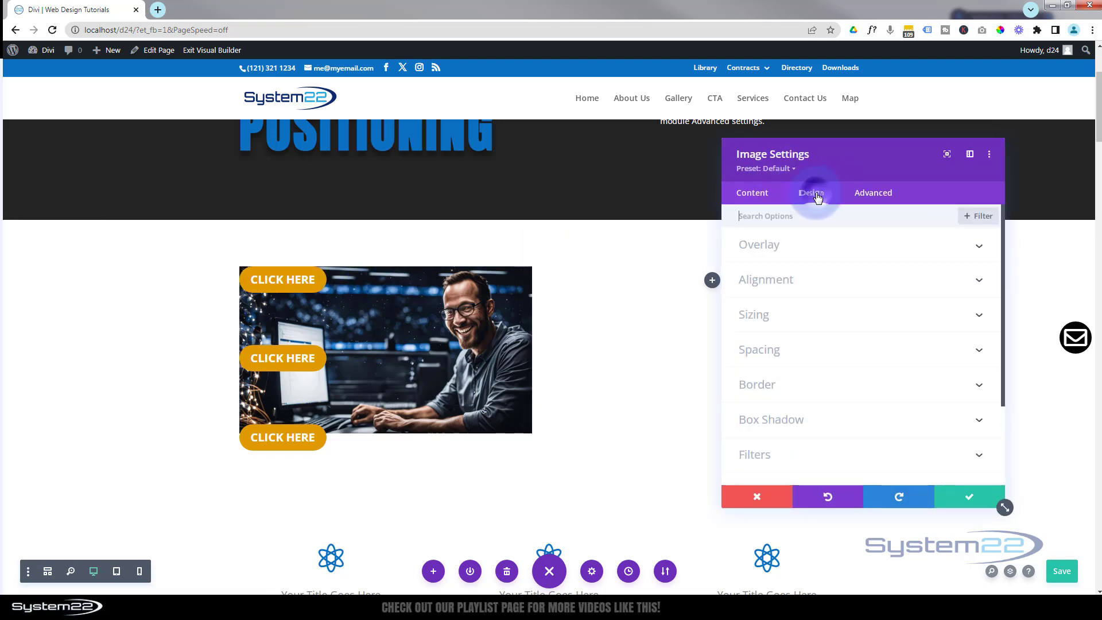
pyautogui.click(819, 354)
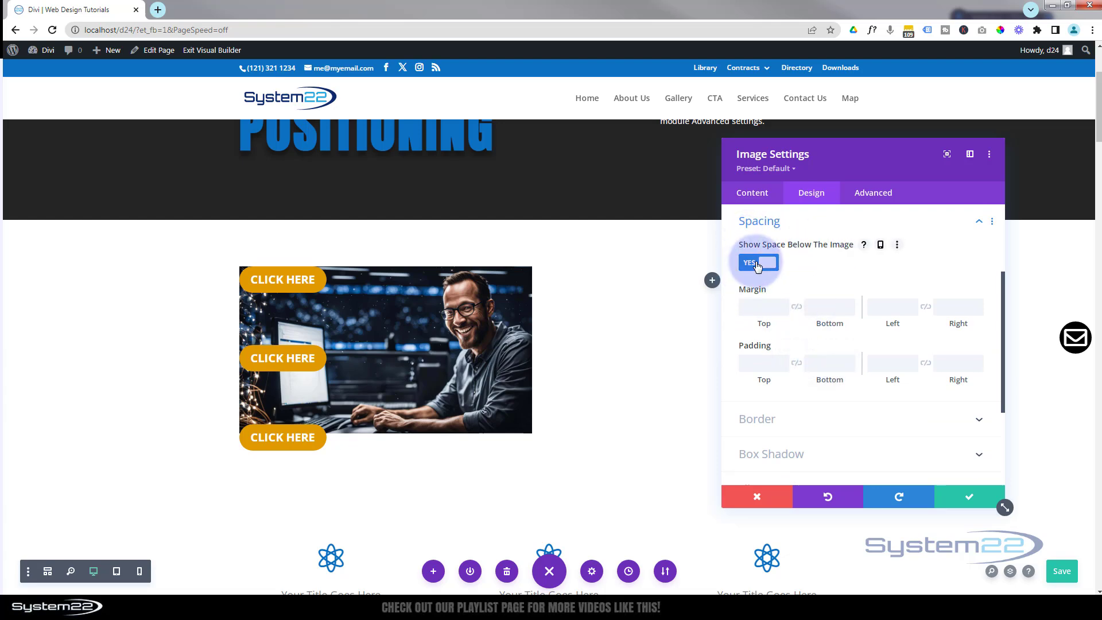
pyautogui.click(753, 264)
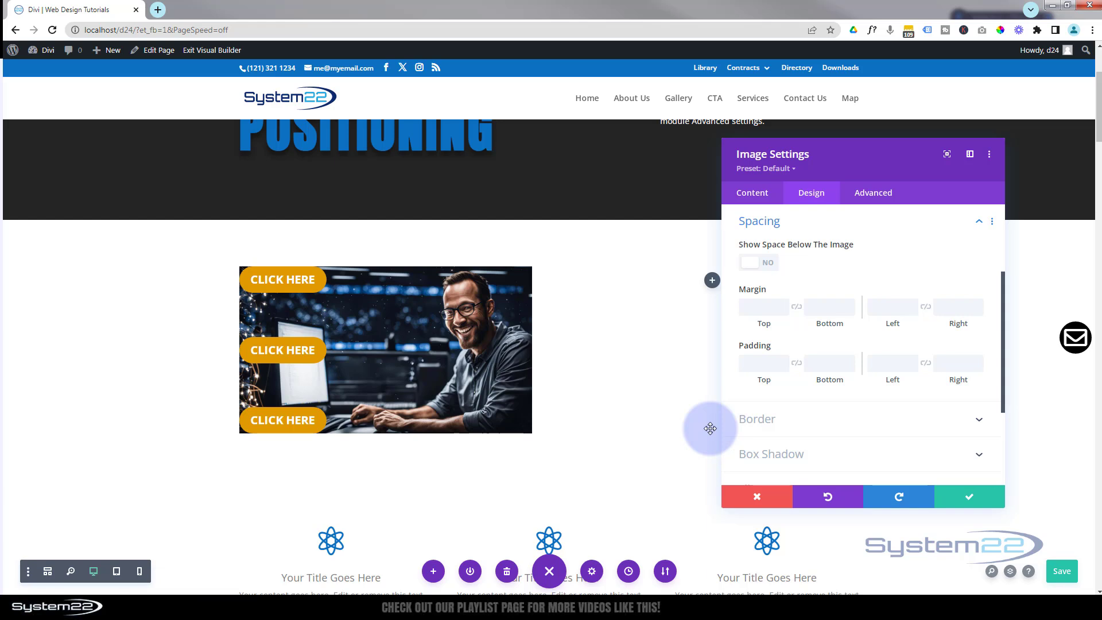
pyautogui.click(978, 504)
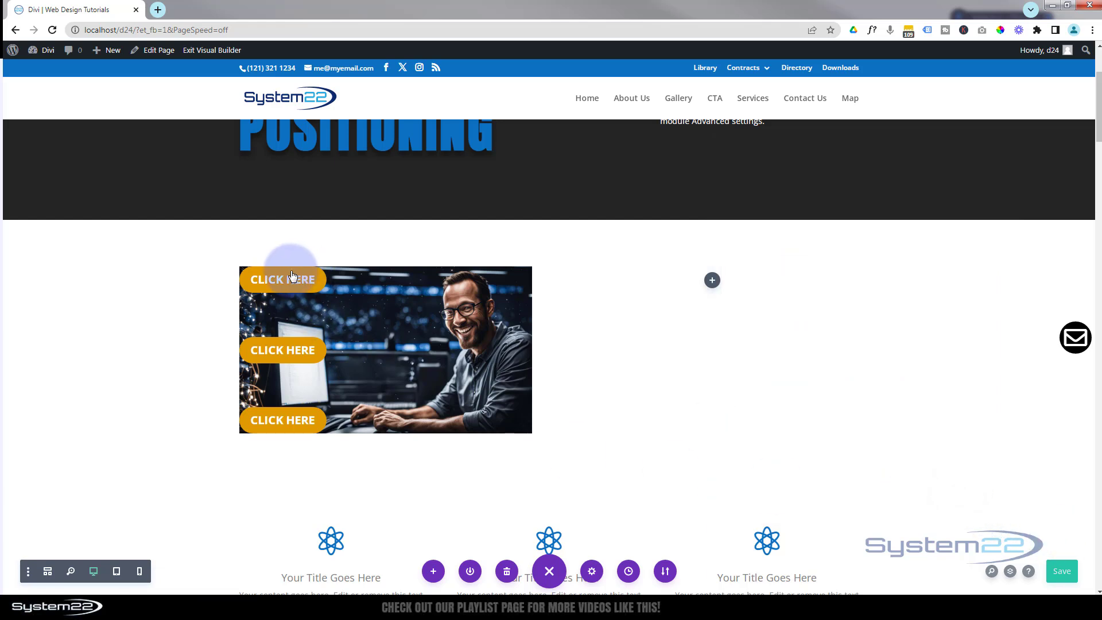
# Give the top Click Here button a 10px vertical offset and a 10px horizontal offset, and save it
pyautogui.moveTo(289, 281)
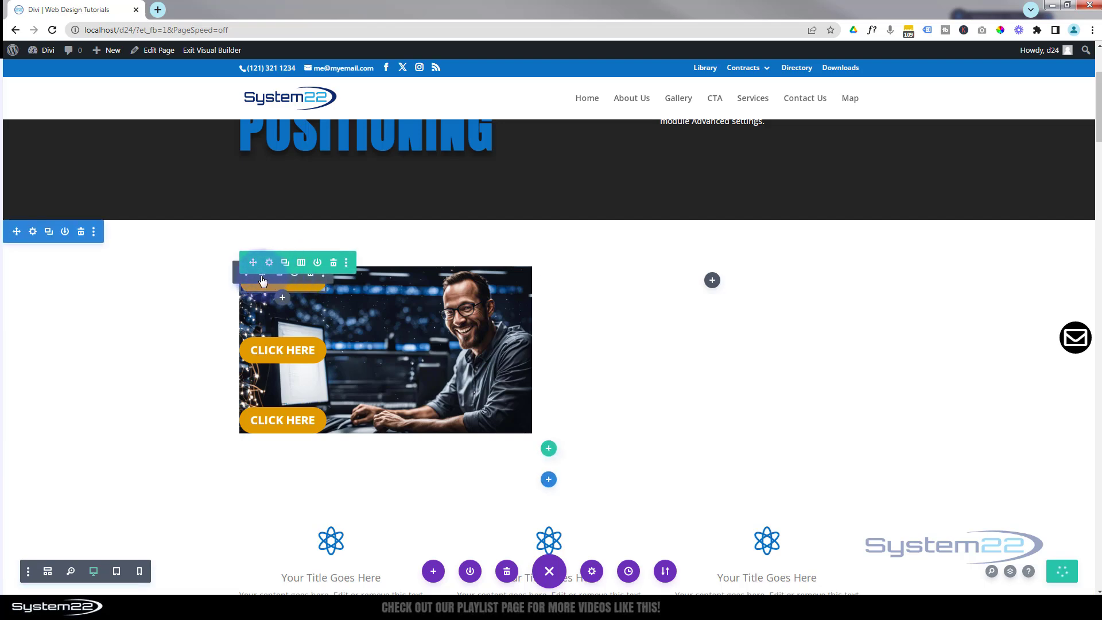
pyautogui.click(263, 281)
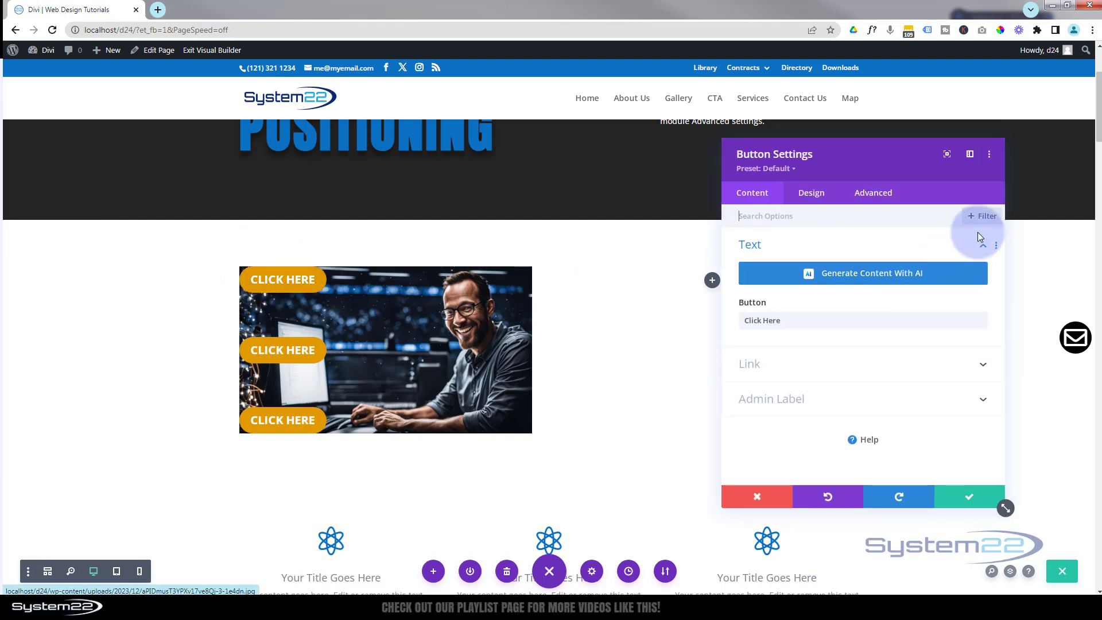
pyautogui.click(877, 205)
pyautogui.click(849, 451)
pyautogui.scroll(-2, 794, 342)
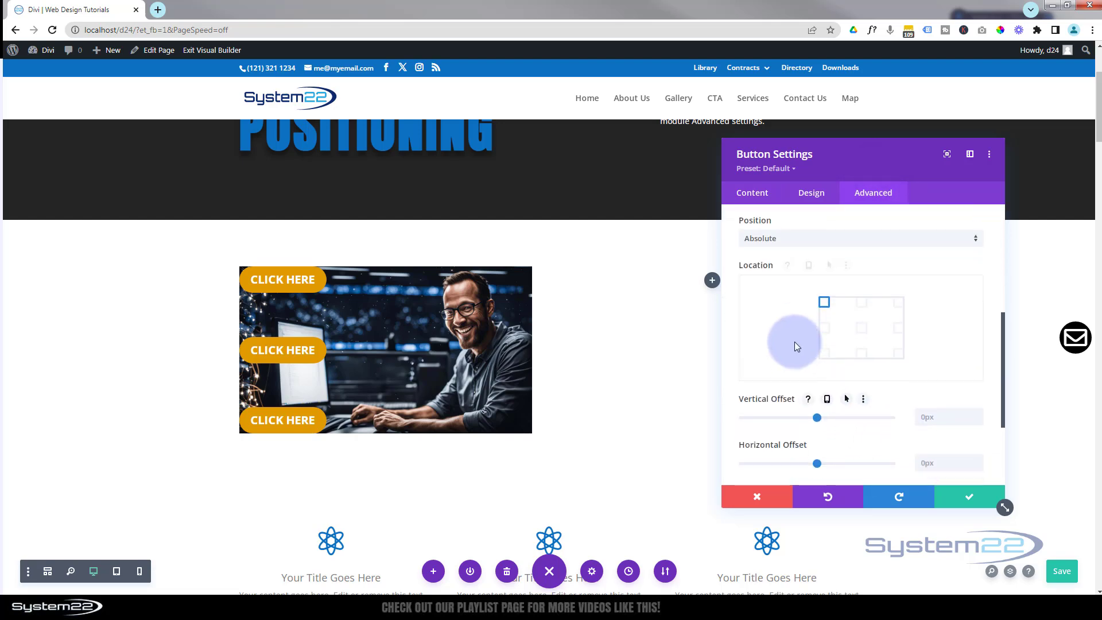
pyautogui.click(926, 326)
pyautogui.write('10px')
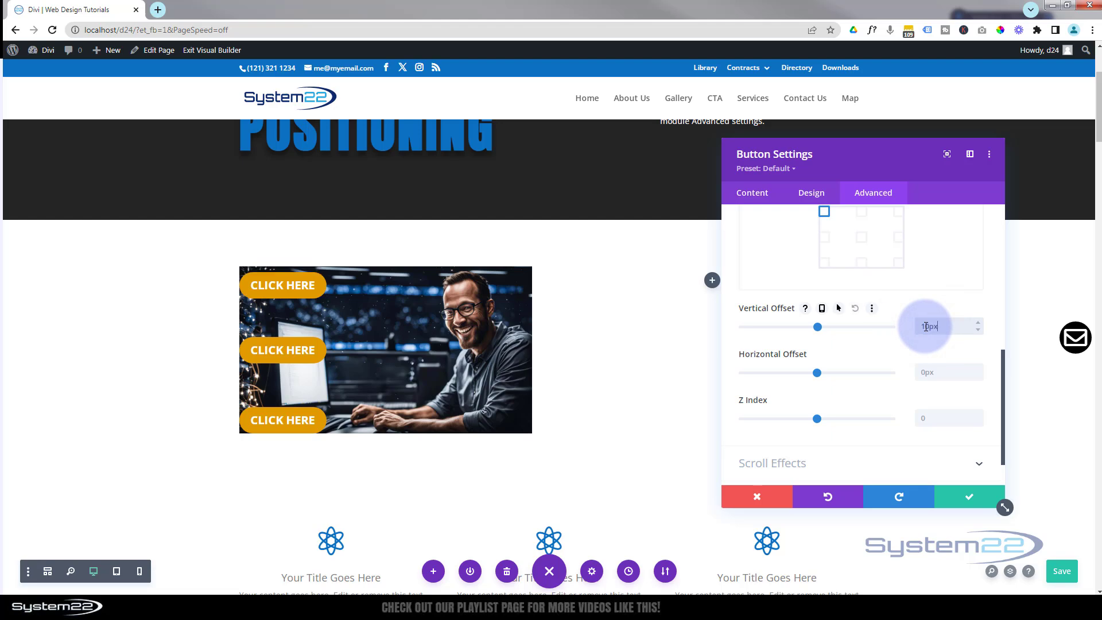
pyautogui.click(925, 371)
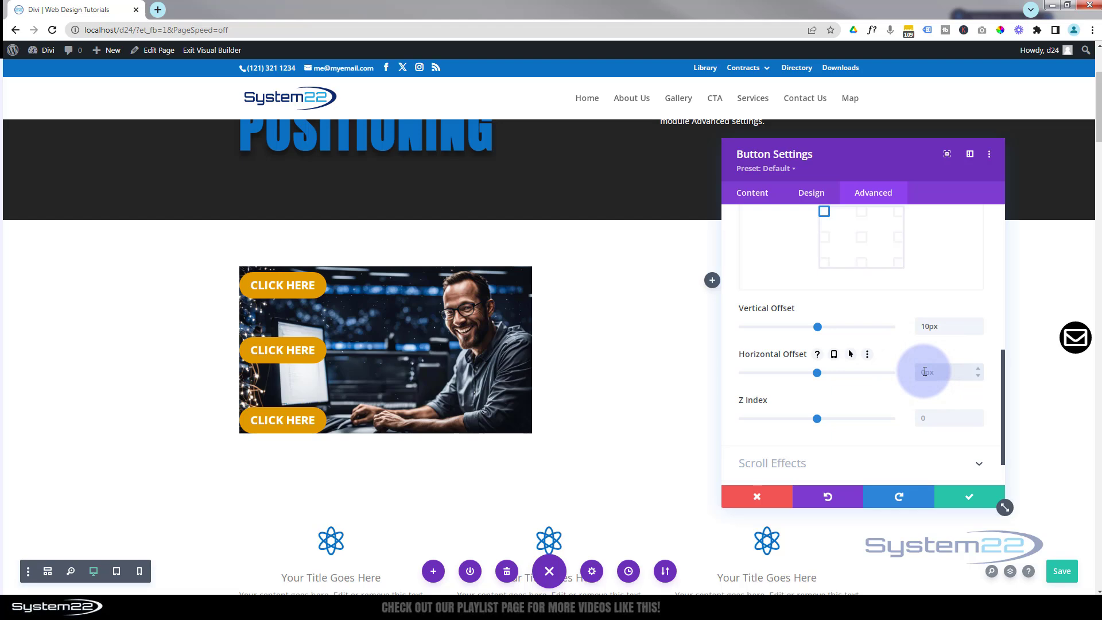
pyautogui.write('10px')
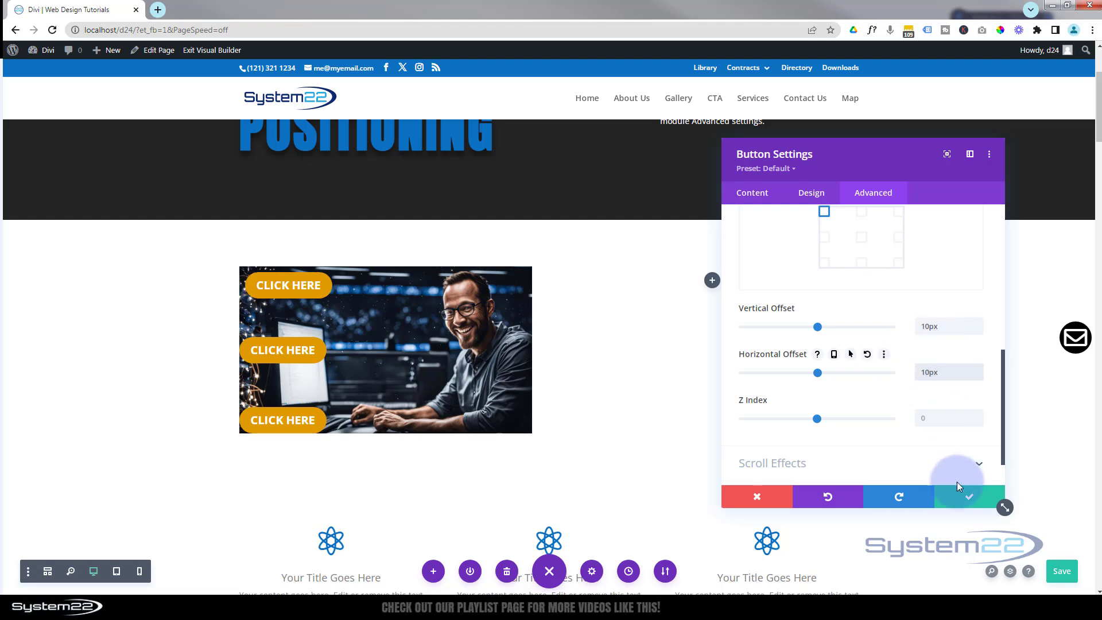
pyautogui.click(967, 498)
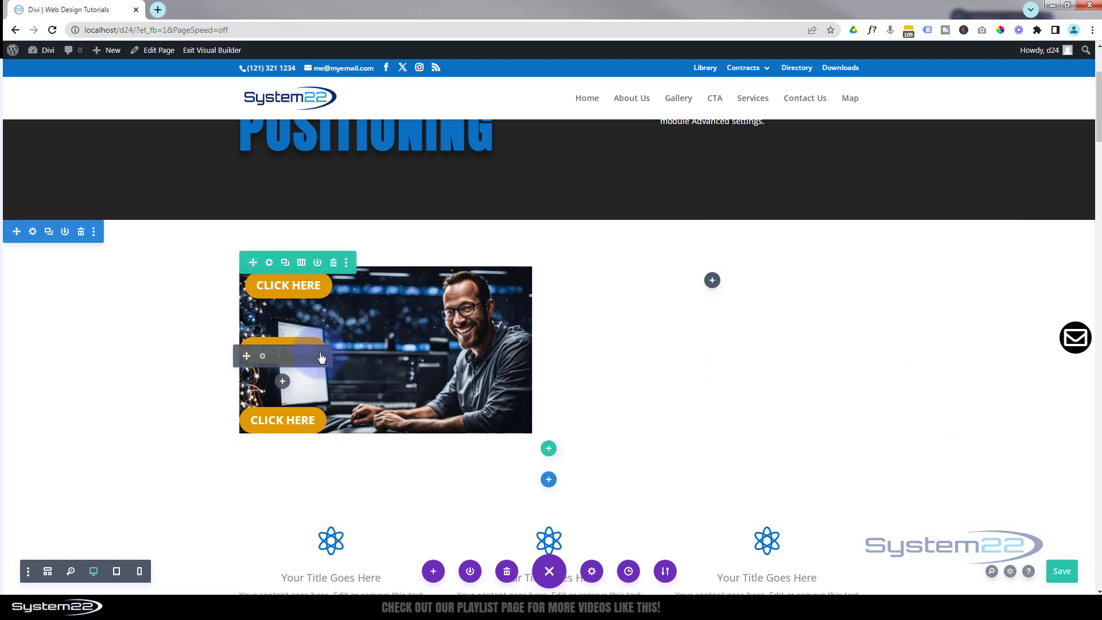
# Set the middle Click Here button's horizontal offset to 10px and save its settings
pyautogui.click(279, 359)
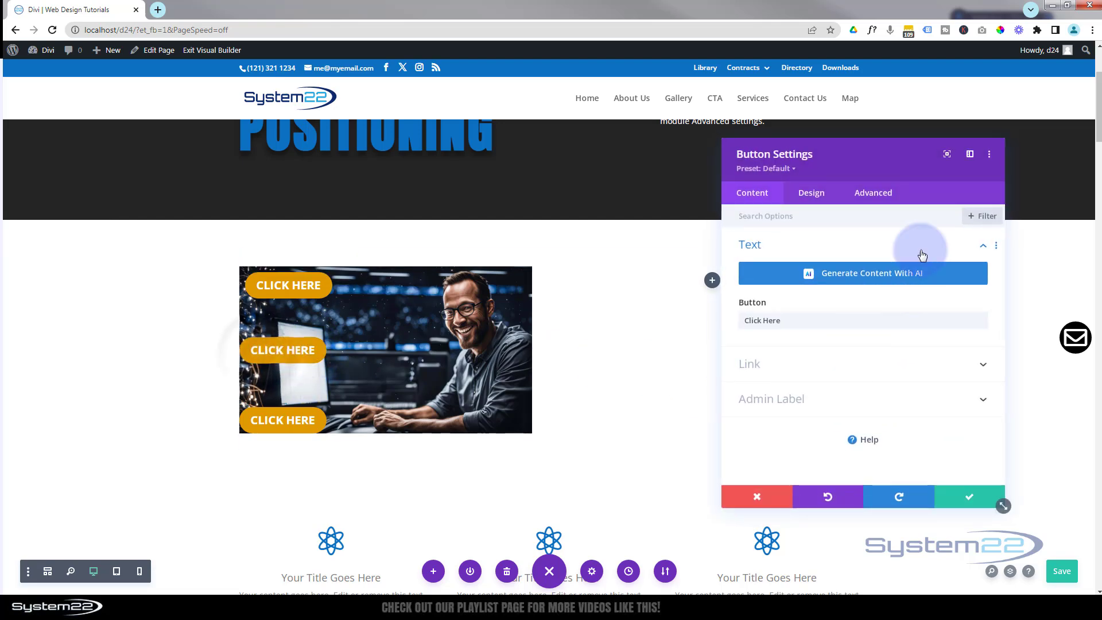
pyautogui.click(873, 193)
pyautogui.click(934, 450)
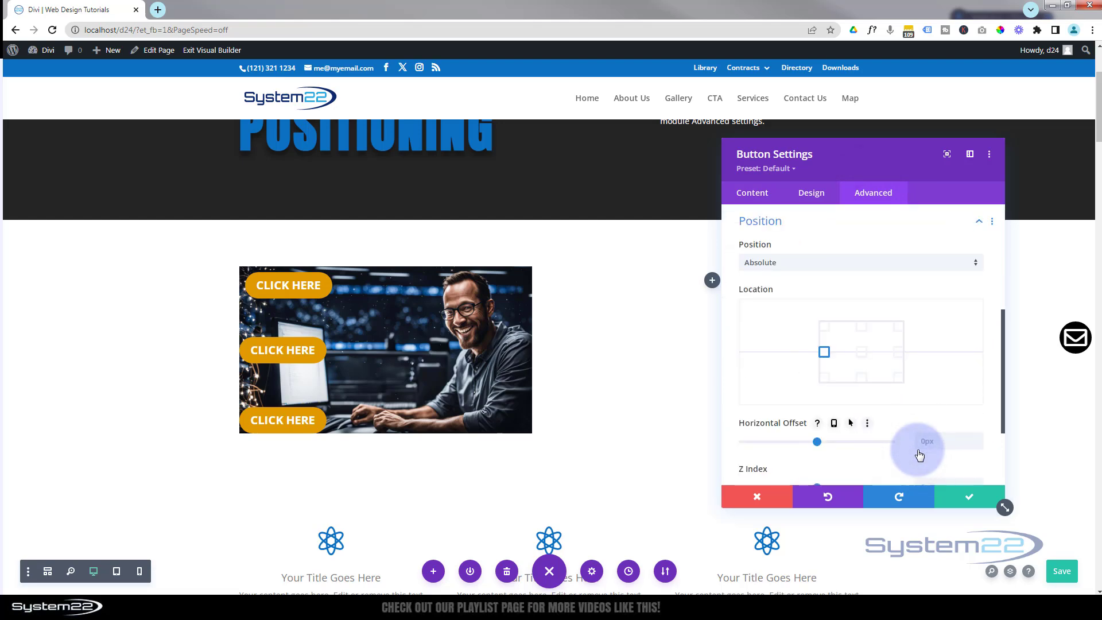
pyautogui.click(925, 441)
pyautogui.write('10')
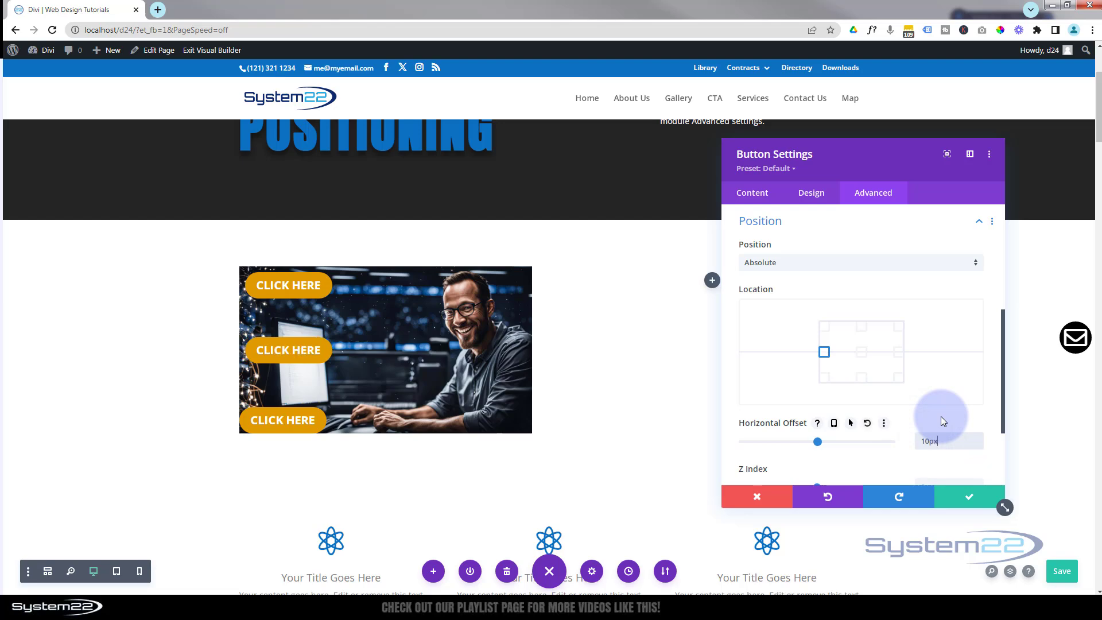
pyautogui.click(963, 500)
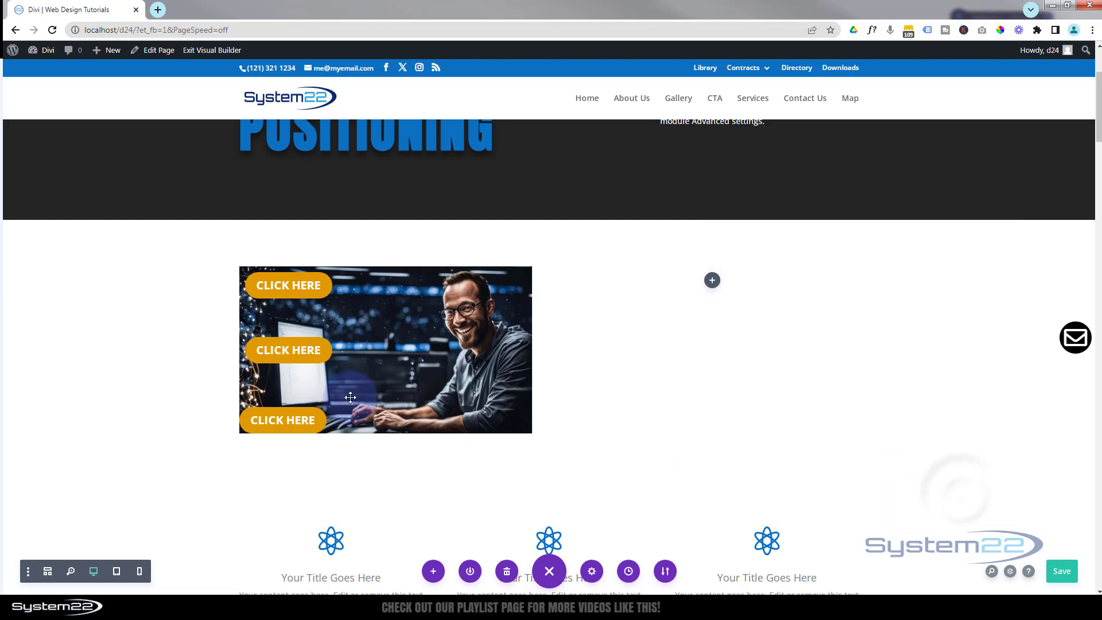
# Set the bottom Click Here button's vertical and horizontal offsets to 10px each and save its settings
pyautogui.moveTo(284, 431)
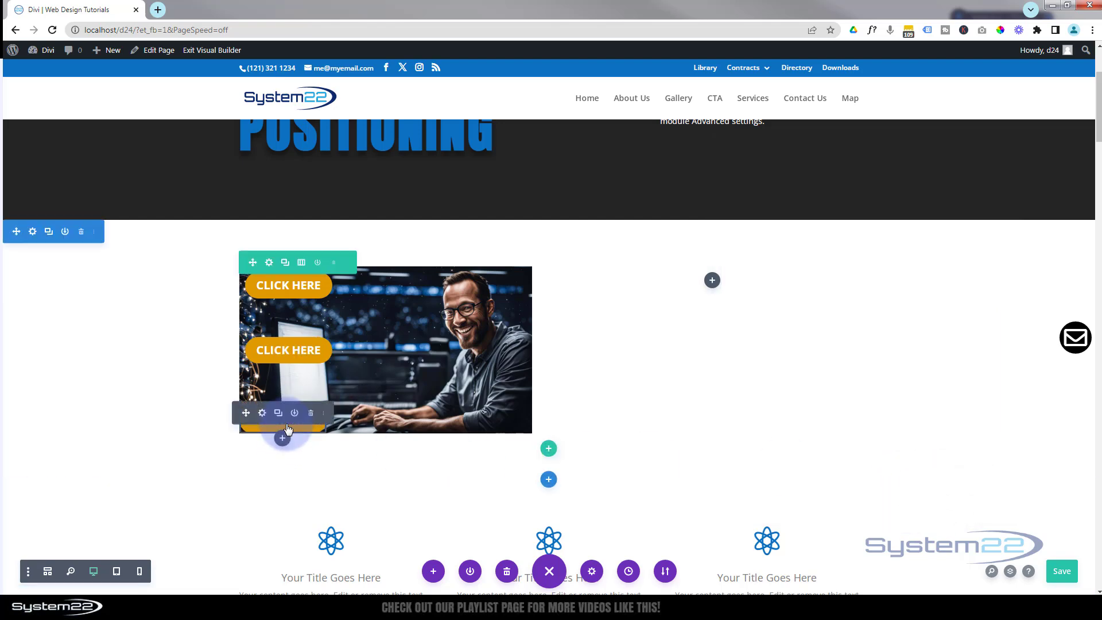
pyautogui.click(263, 414)
pyautogui.click(873, 192)
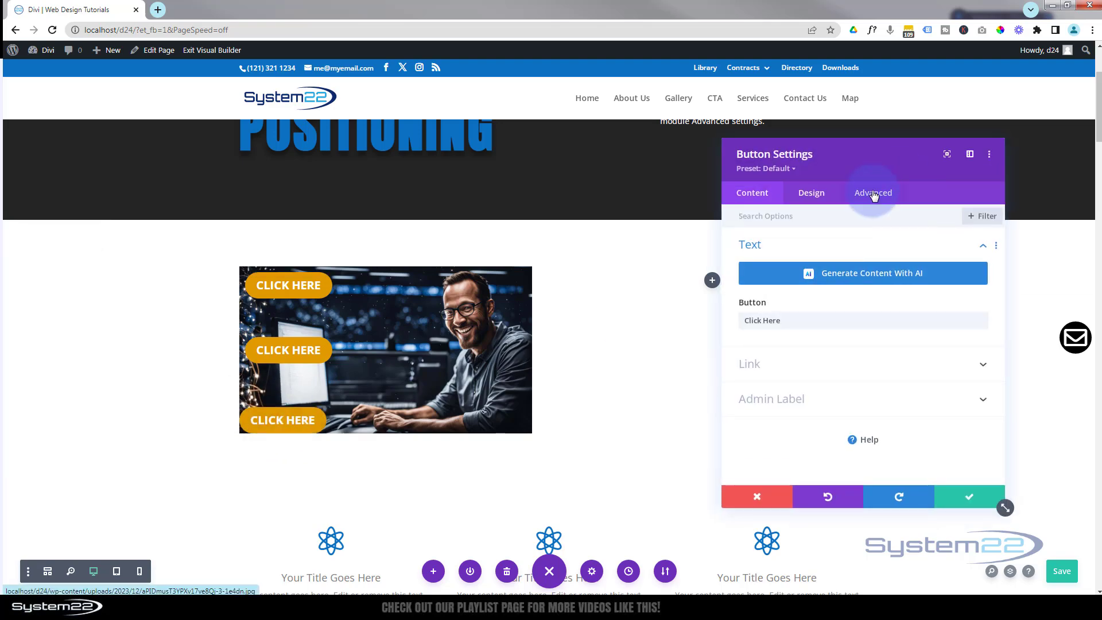
pyautogui.click(915, 453)
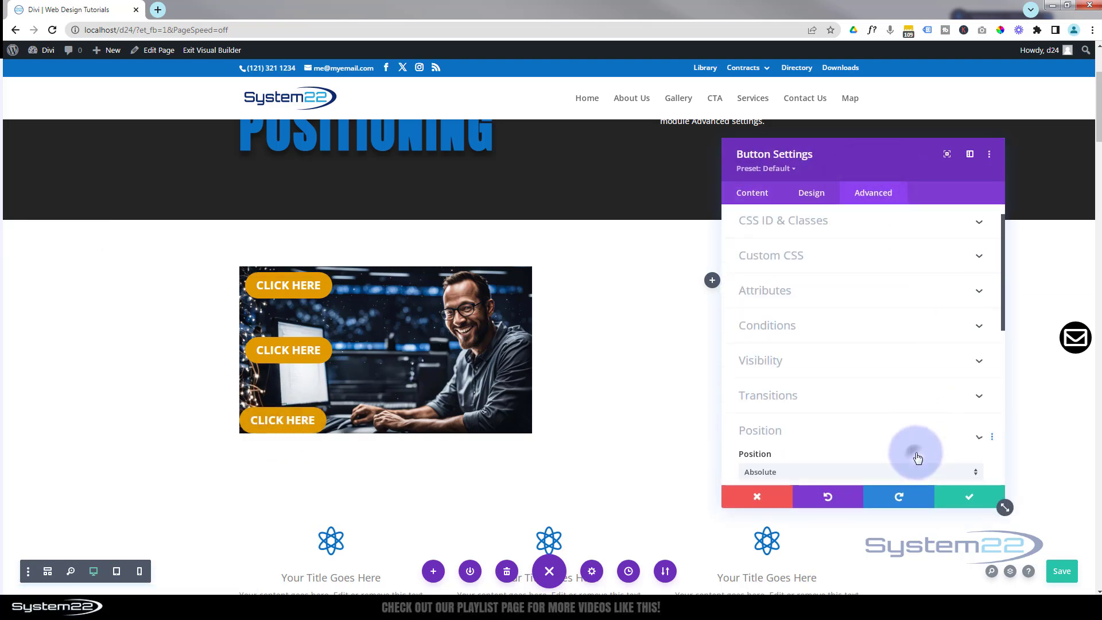
pyautogui.click(928, 442)
pyautogui.write('10px')
pyautogui.scroll(-1, 895, 384)
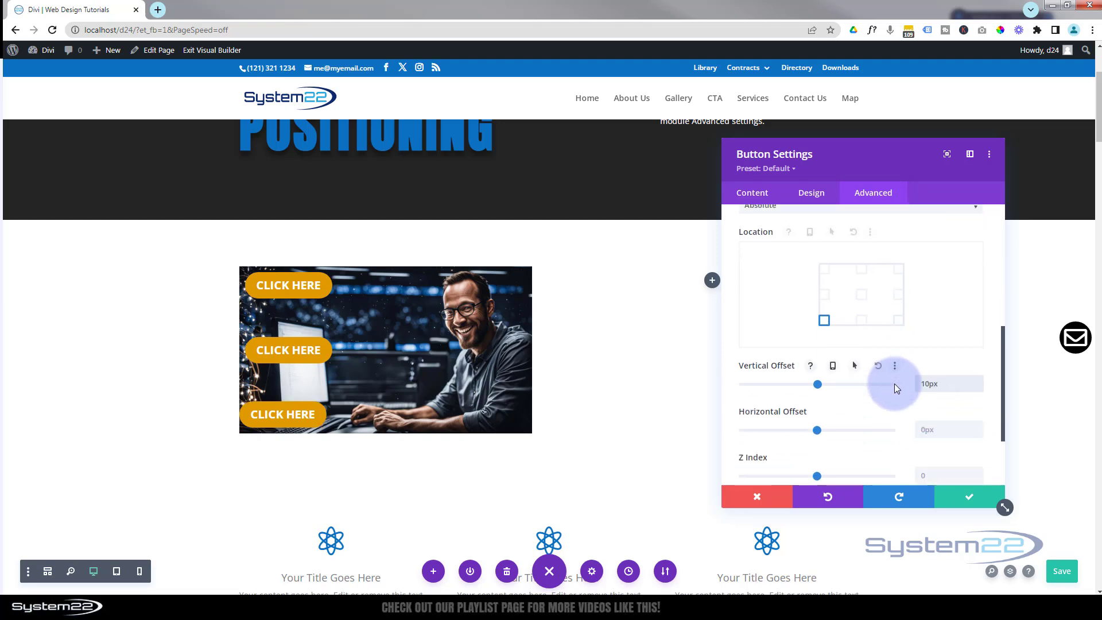
pyautogui.click(920, 429)
pyautogui.write('10')
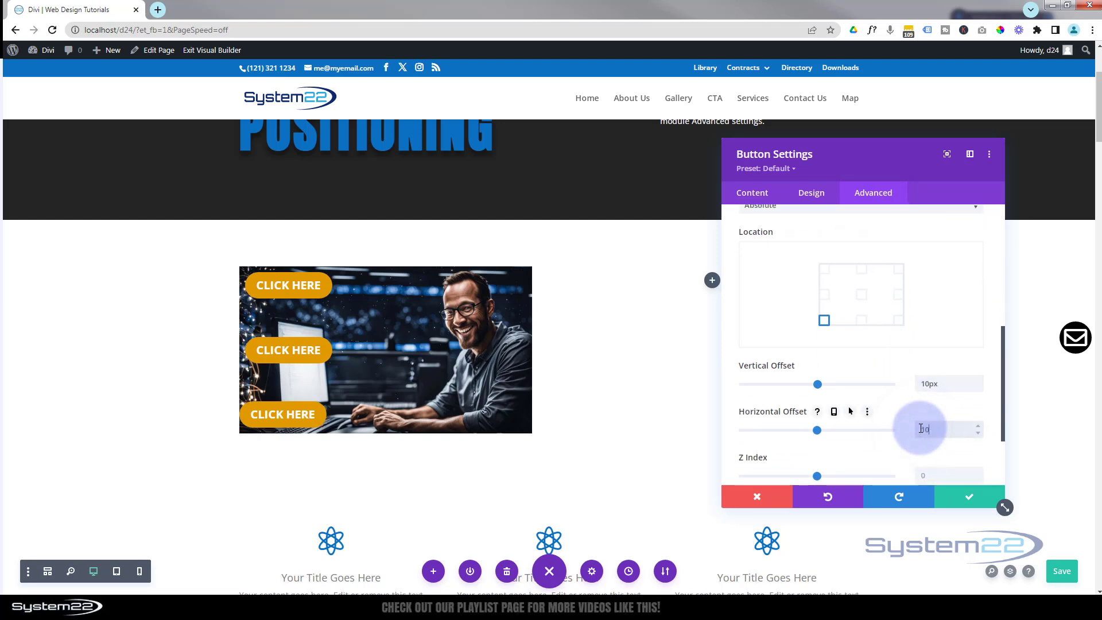
pyautogui.write('px')
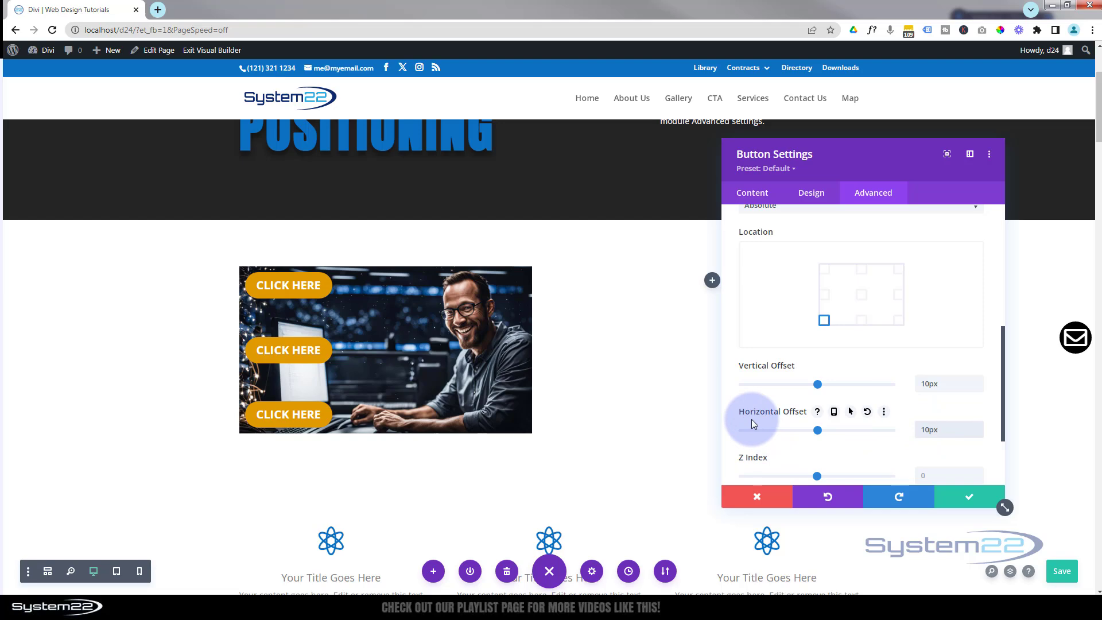
pyautogui.click(975, 496)
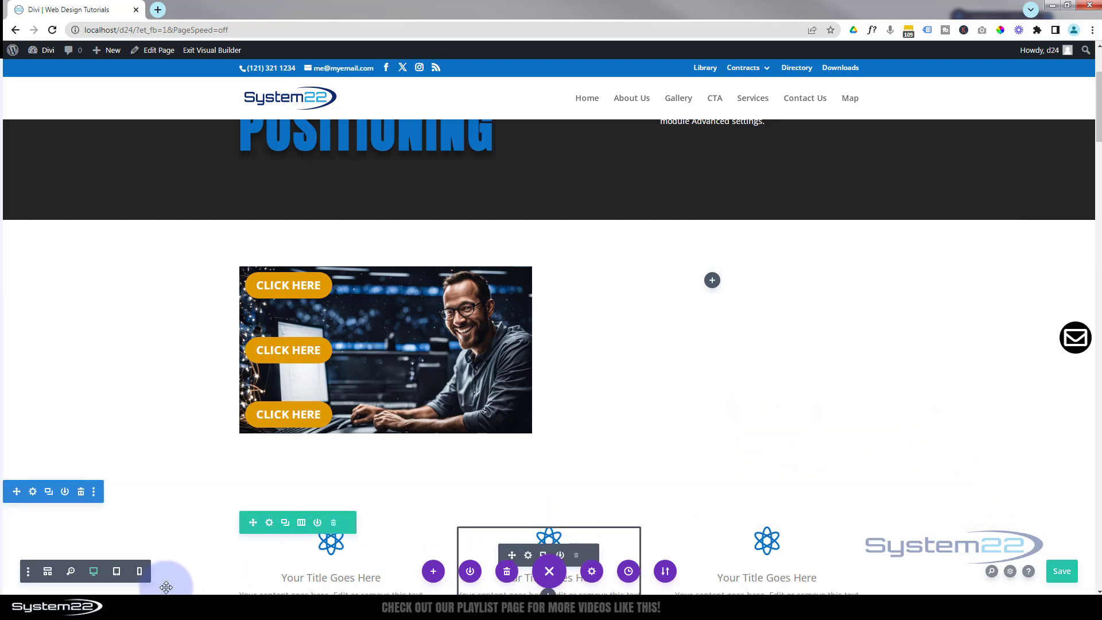
# Preview the image and its overlaid buttons in the tablet view and in the phone view
pyautogui.click(117, 573)
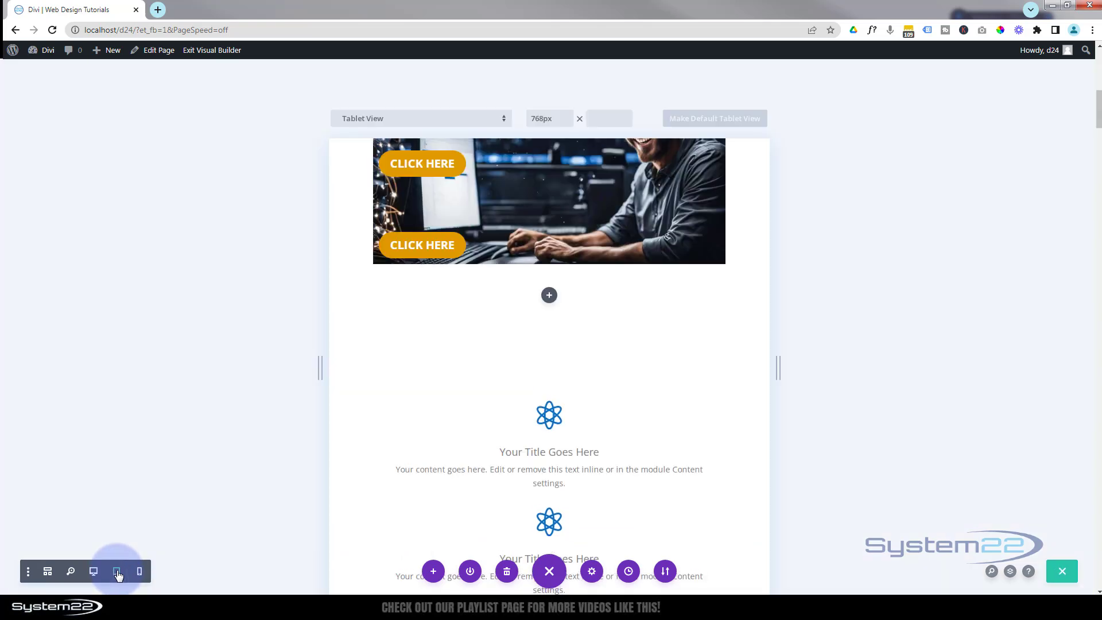
pyautogui.scroll(3, 400, 509)
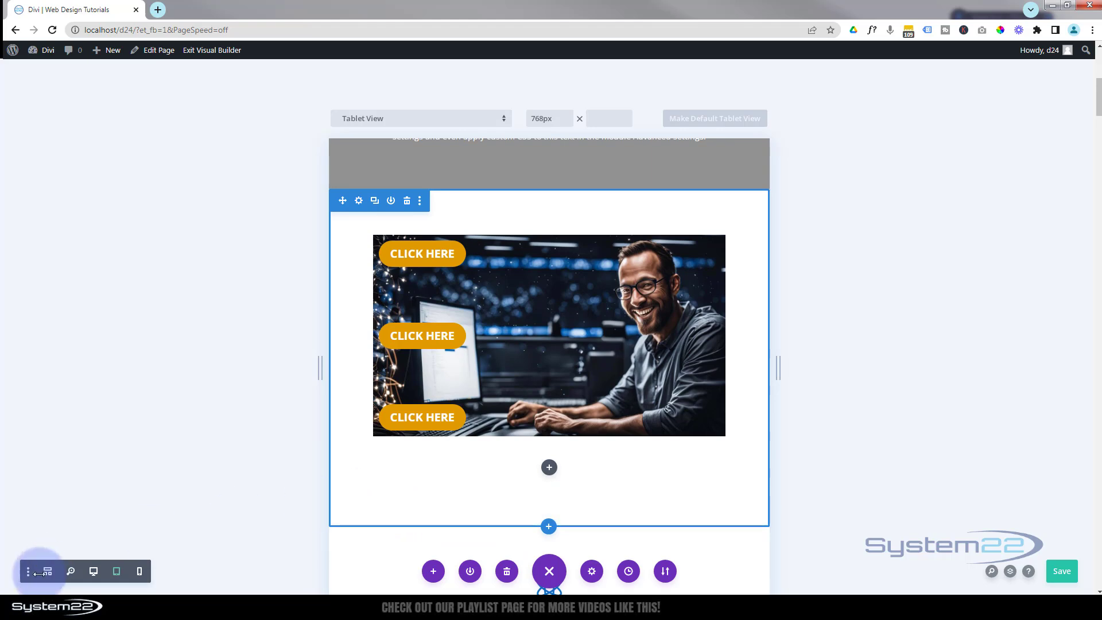
pyautogui.click(141, 574)
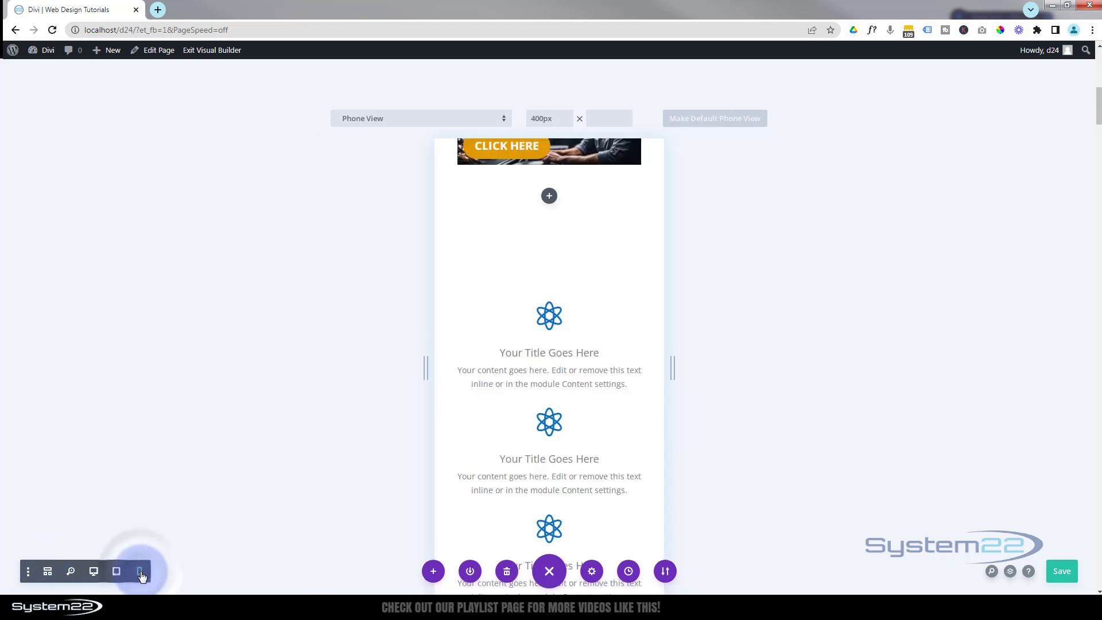
pyautogui.scroll(6, 501, 412)
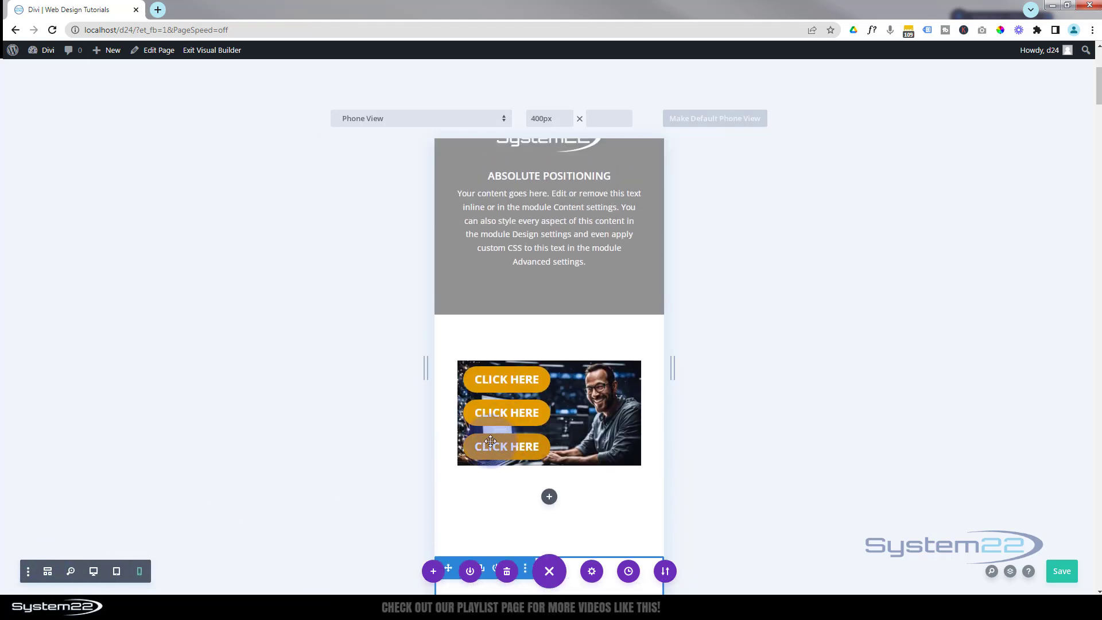
pyautogui.scroll(-1, 489, 520)
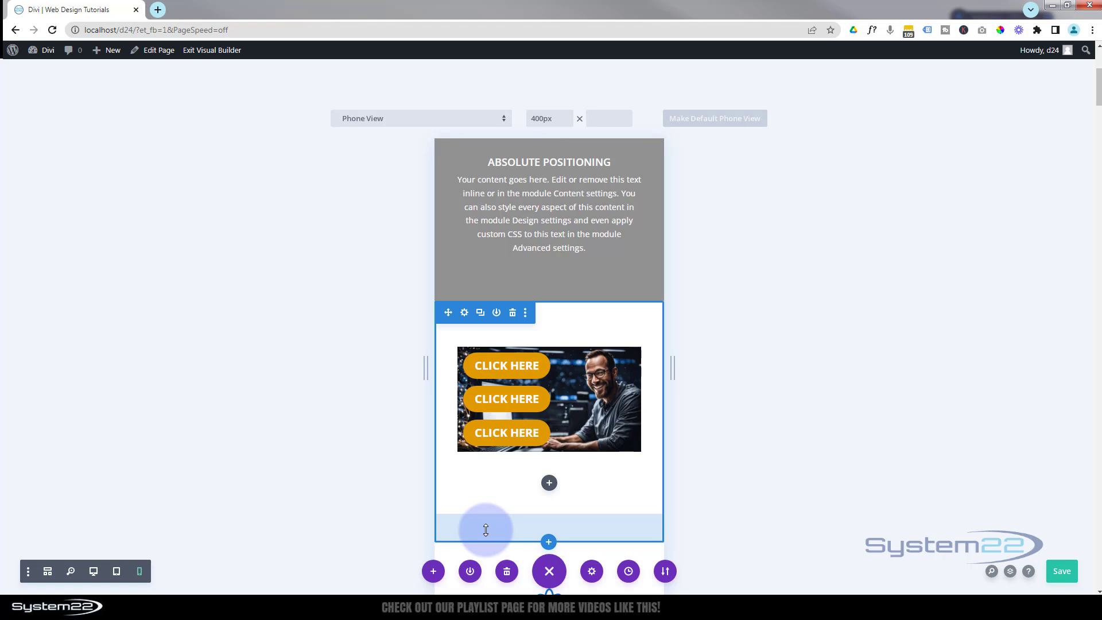
# Return to the desktop view and give the section holding the image a blue #0c71c3 background, saving its settings
pyautogui.click(94, 571)
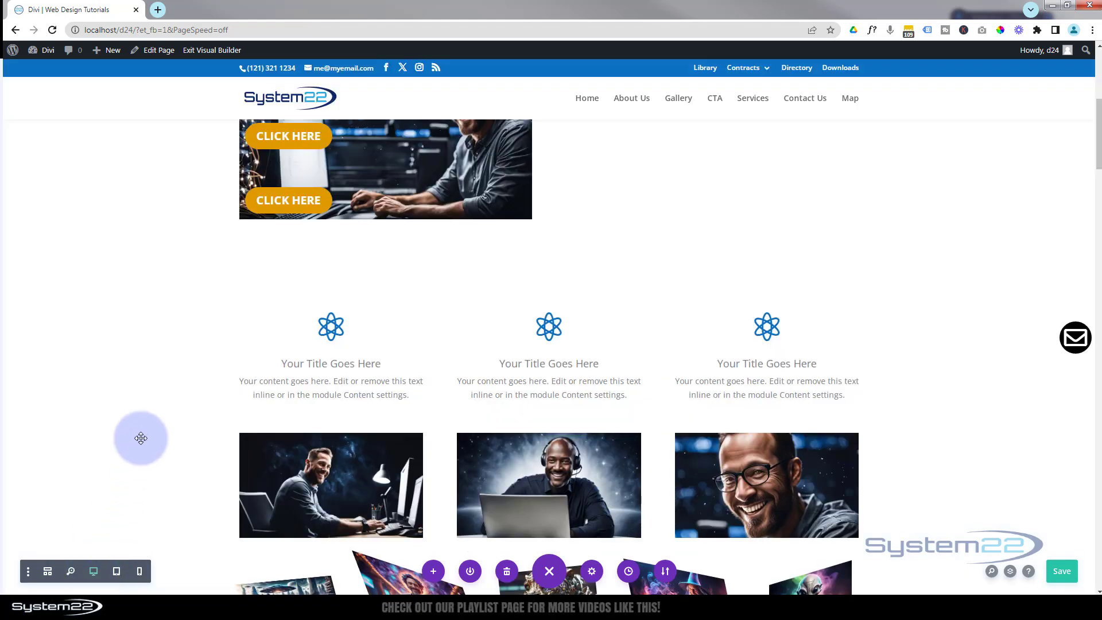
pyautogui.scroll(5, 144, 426)
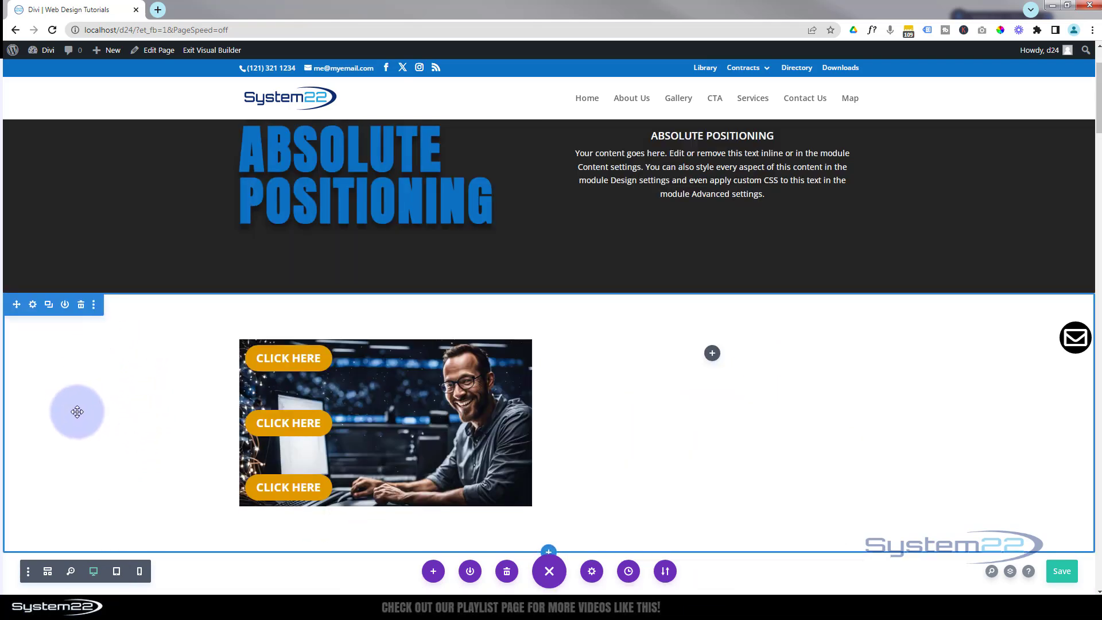
pyautogui.moveTo(264, 342)
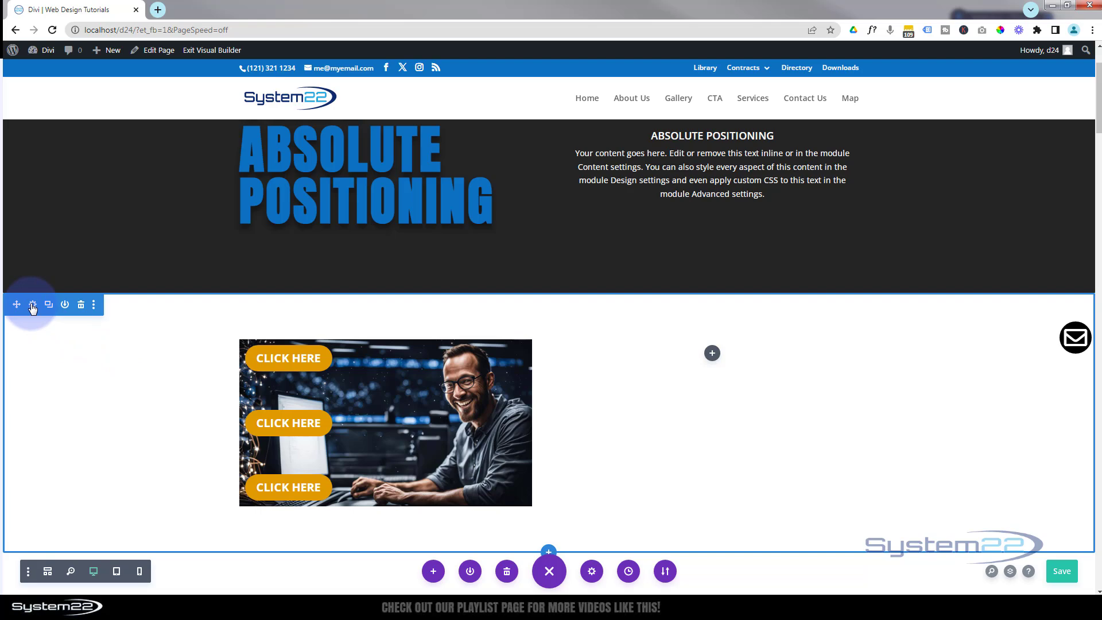
pyautogui.moveTo(32, 307); pyautogui.dragTo(91, 394)
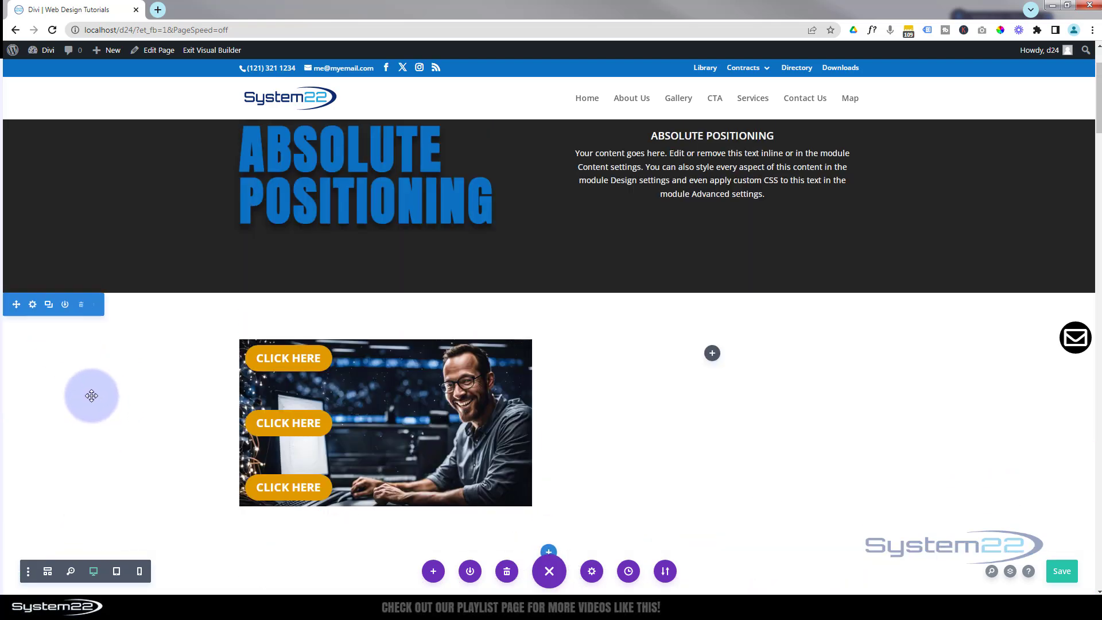
pyautogui.click(33, 305)
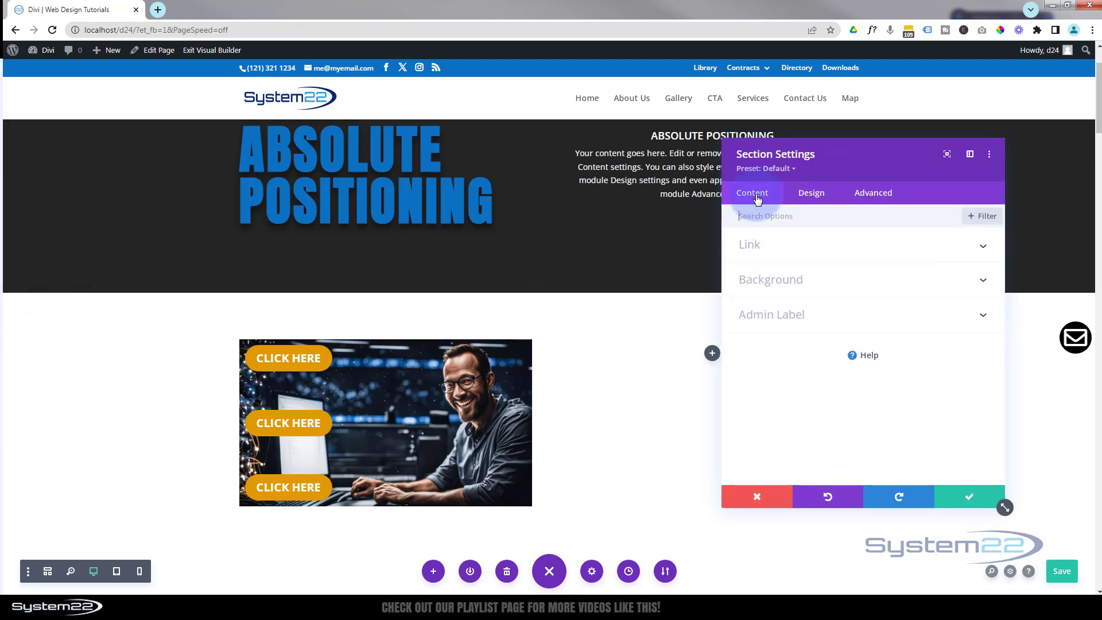
pyautogui.click(819, 282)
pyautogui.click(886, 416)
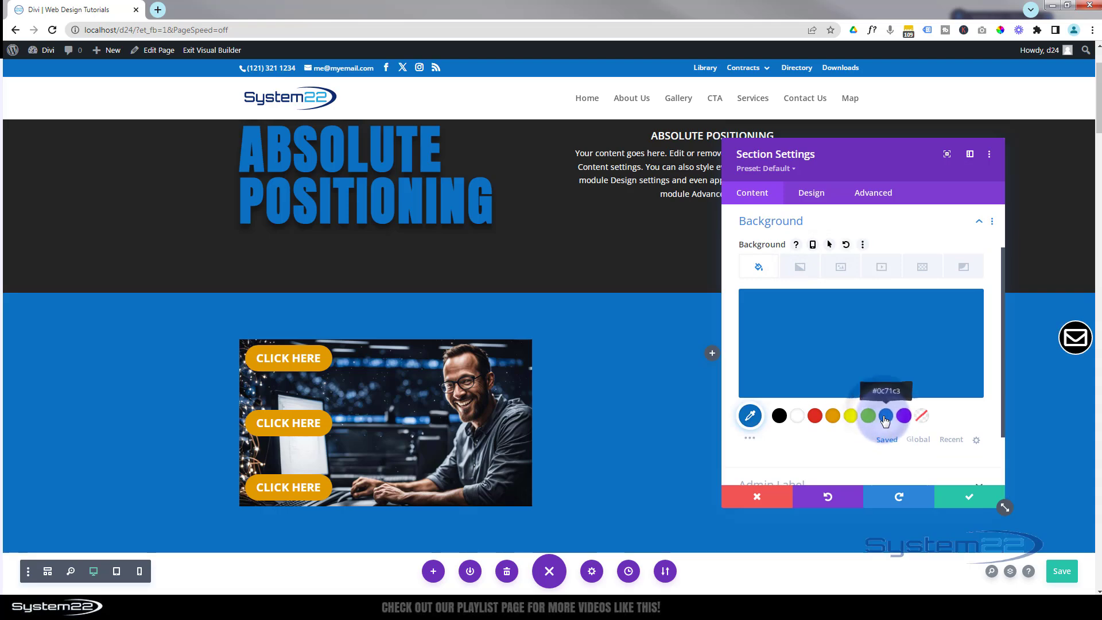
pyautogui.click(969, 500)
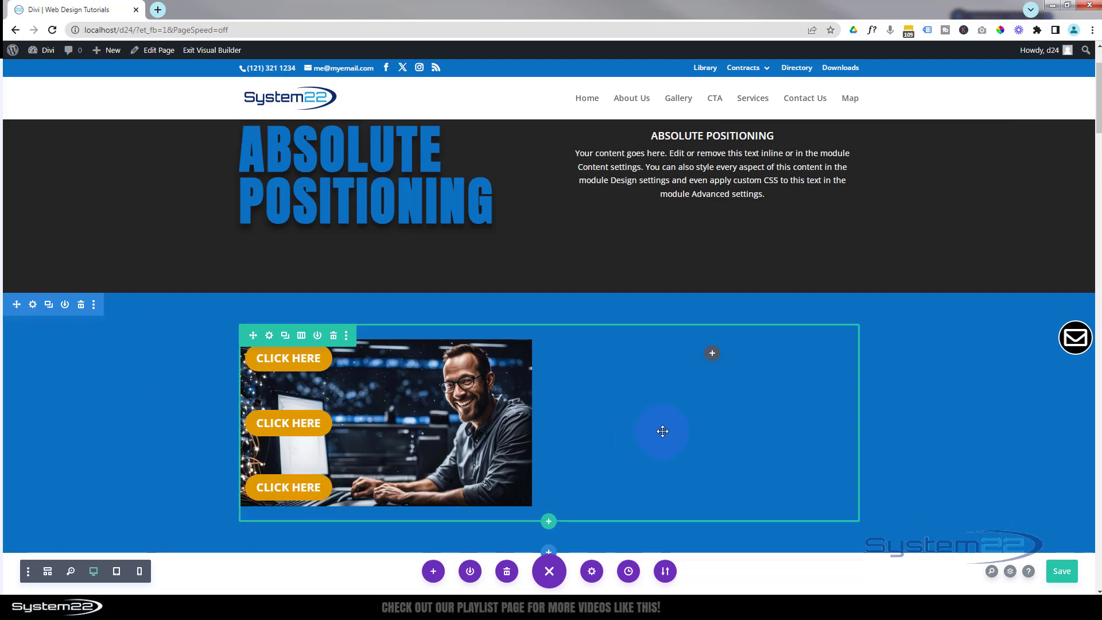
# Add a single-column row below the image row in the blue section and insert a Button module in it
pyautogui.scroll(-2, 661, 432)
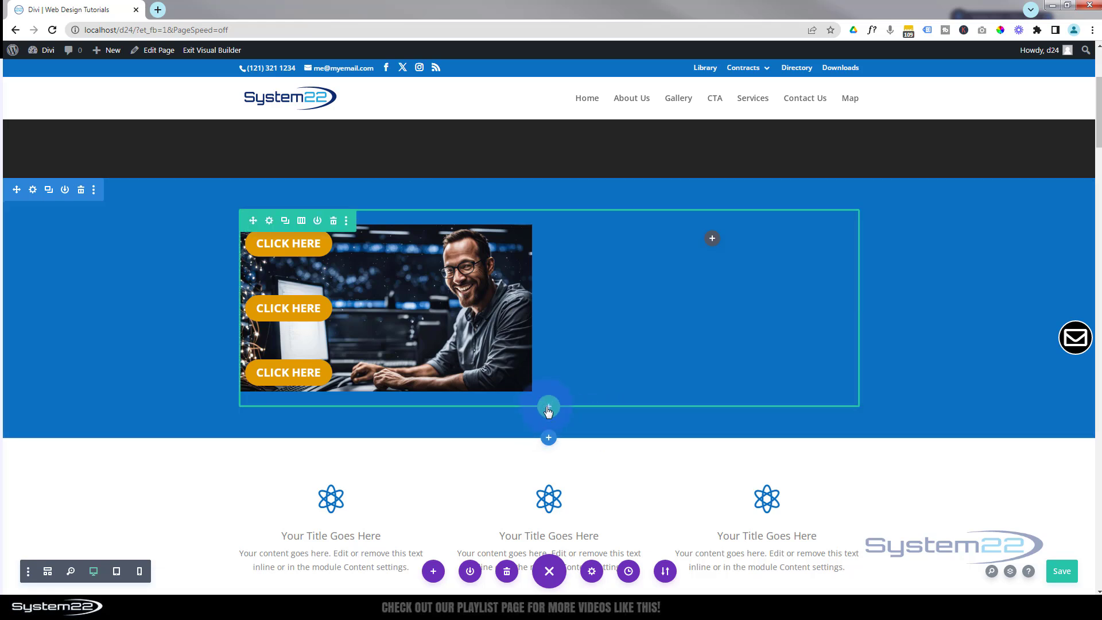
pyautogui.click(548, 409)
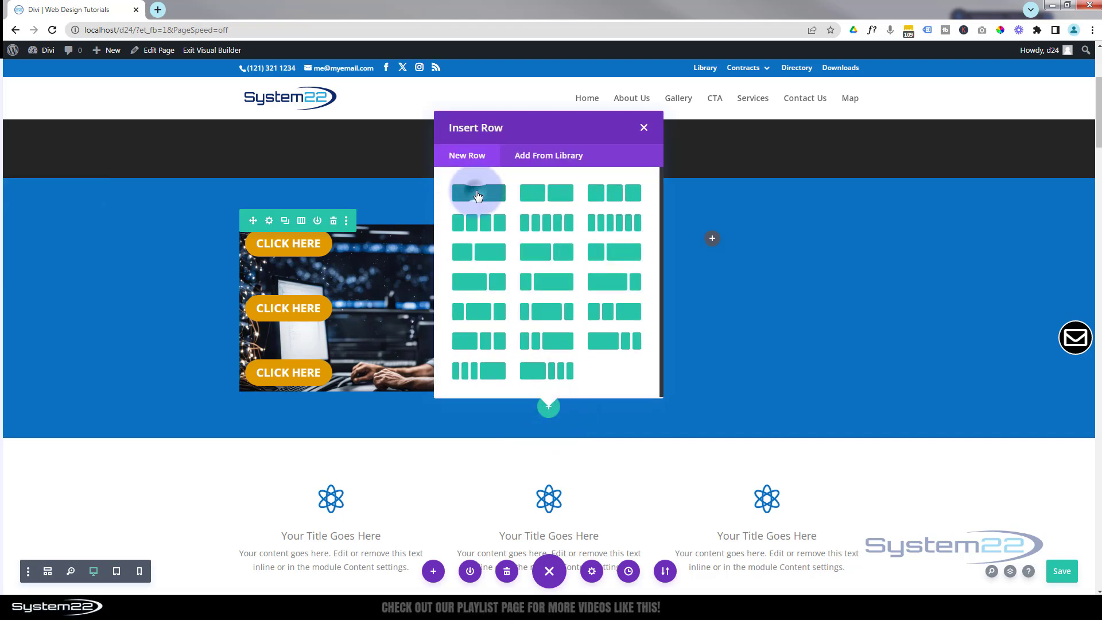
pyautogui.click(478, 194)
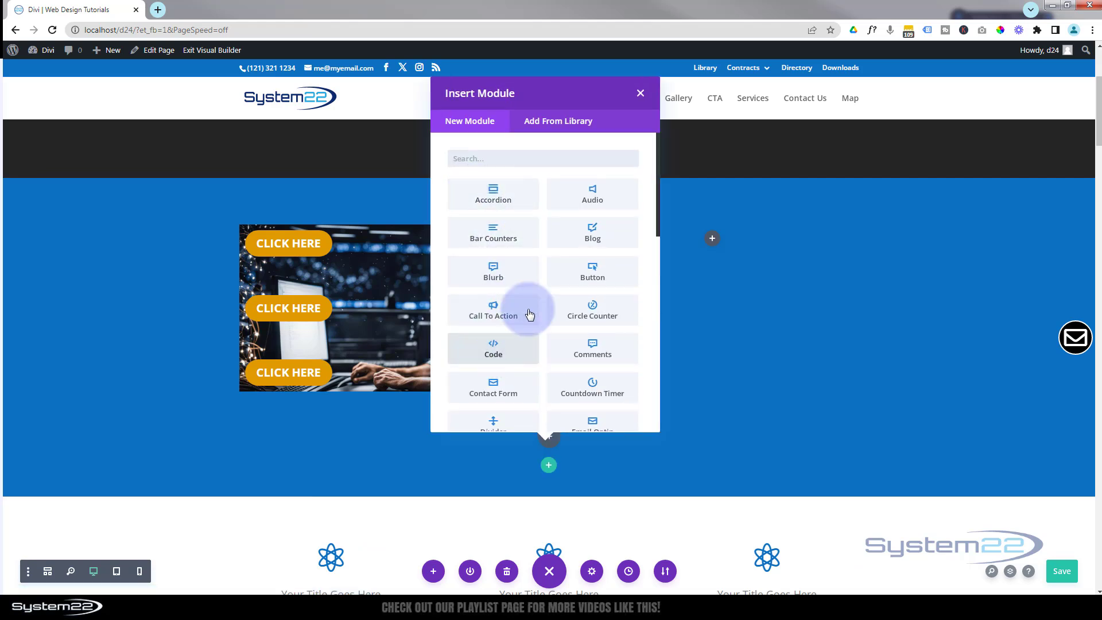
pyautogui.click(607, 277)
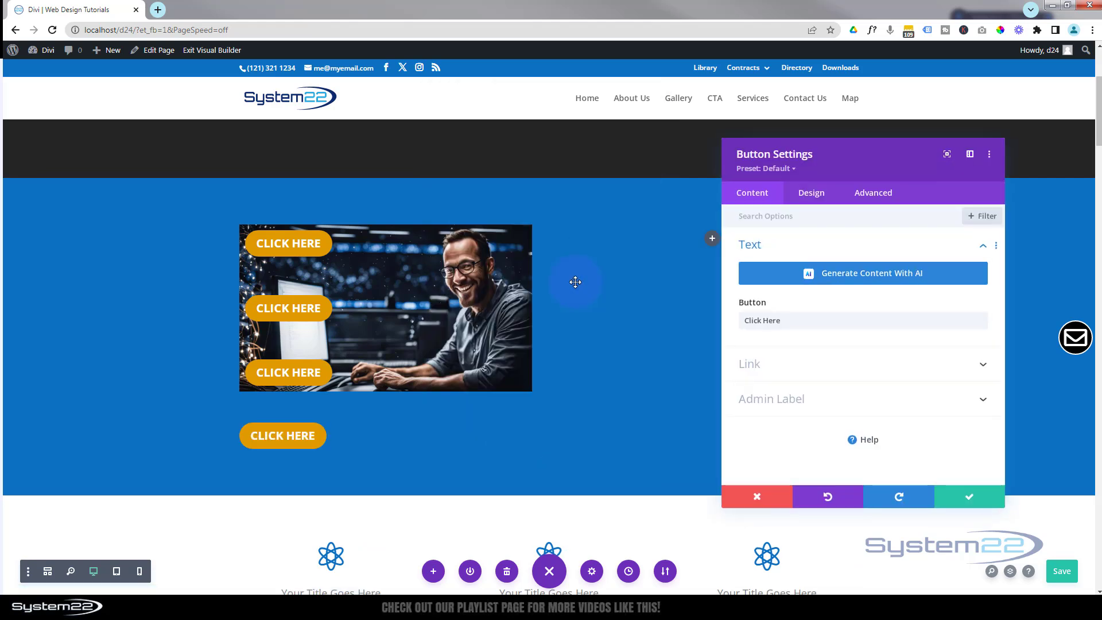
# Try the new button with Absolute position at the centre-left and bottom-left locations, and return its position to Default
pyautogui.click(871, 194)
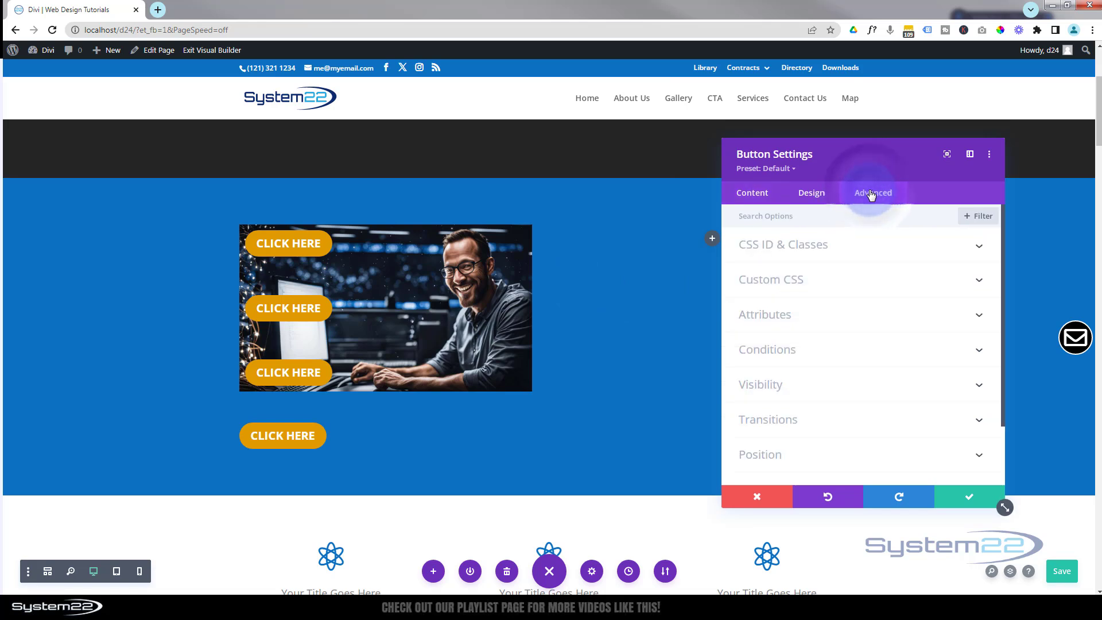
pyautogui.click(890, 457)
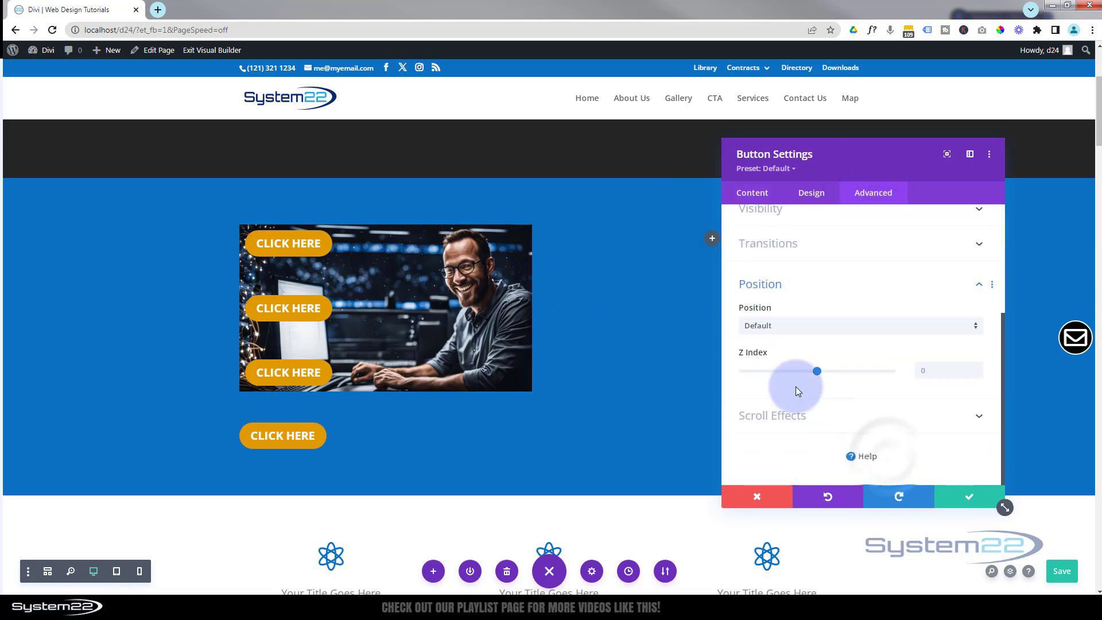
pyautogui.click(811, 329)
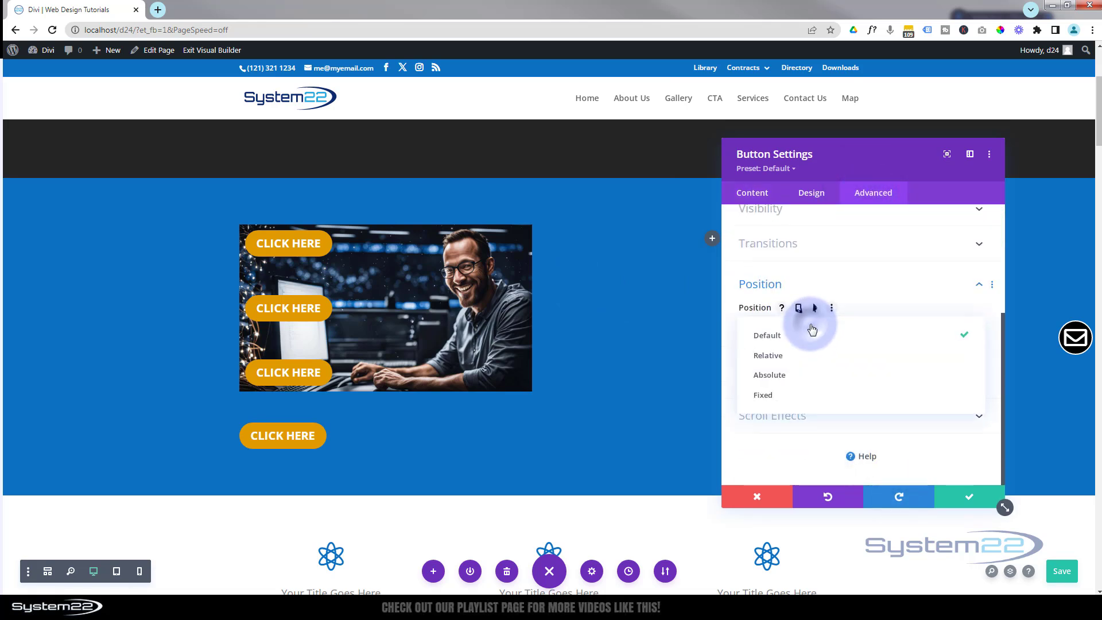
pyautogui.click(801, 381)
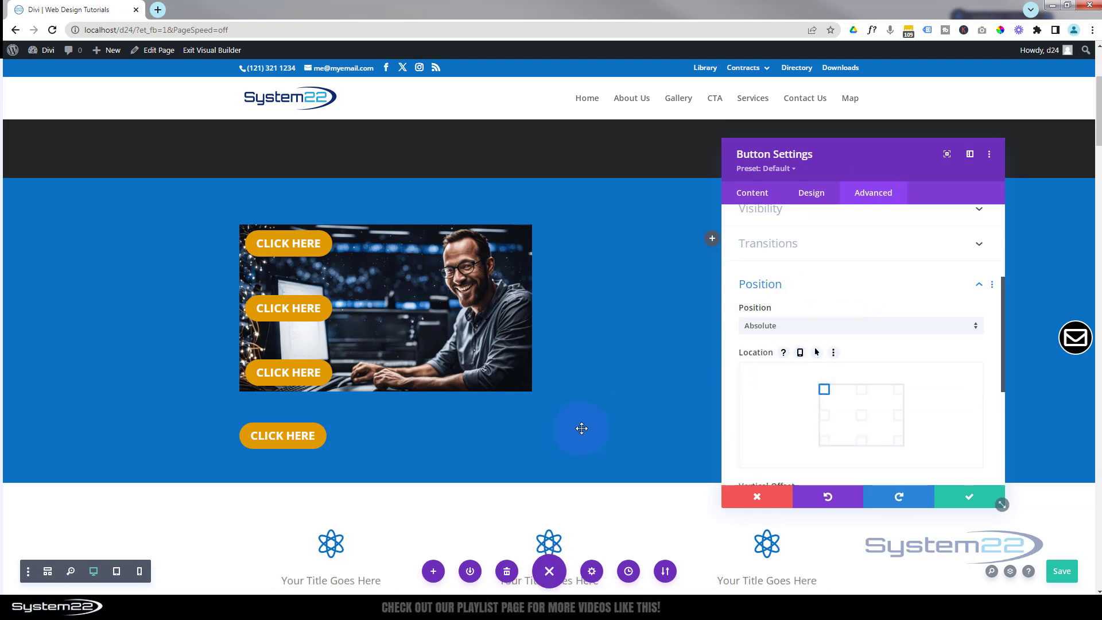
pyautogui.click(302, 451)
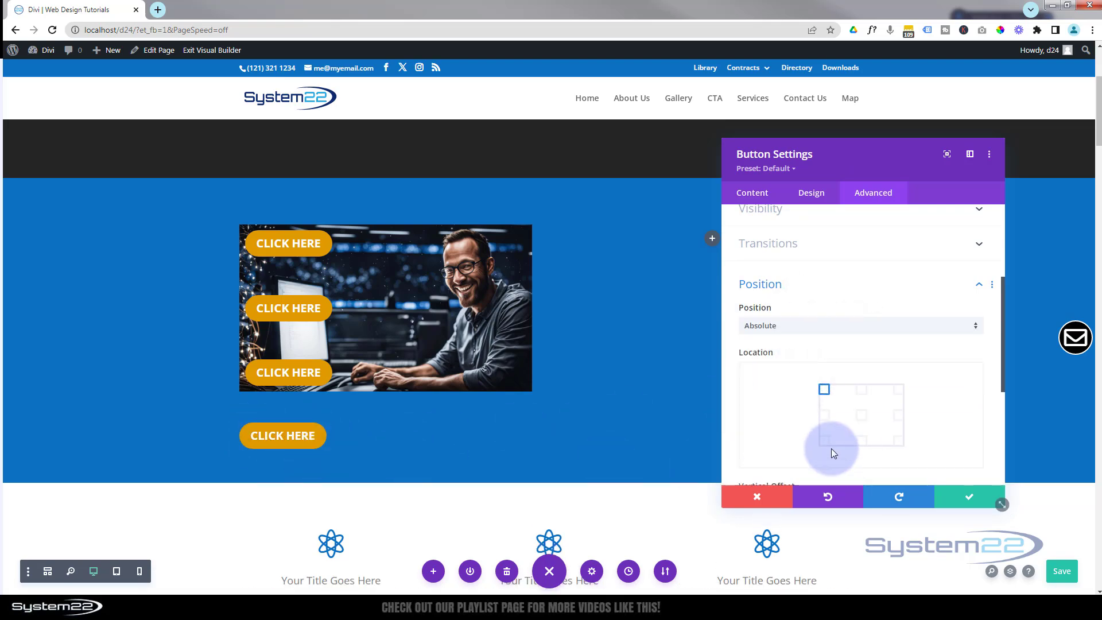
pyautogui.click(825, 428)
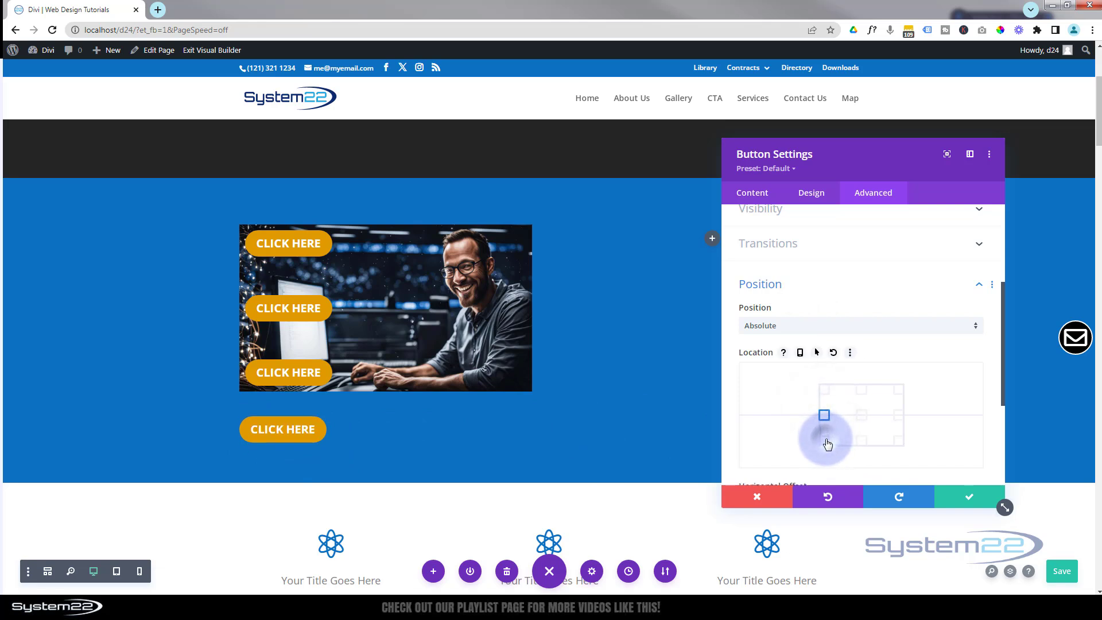
pyautogui.click(825, 440)
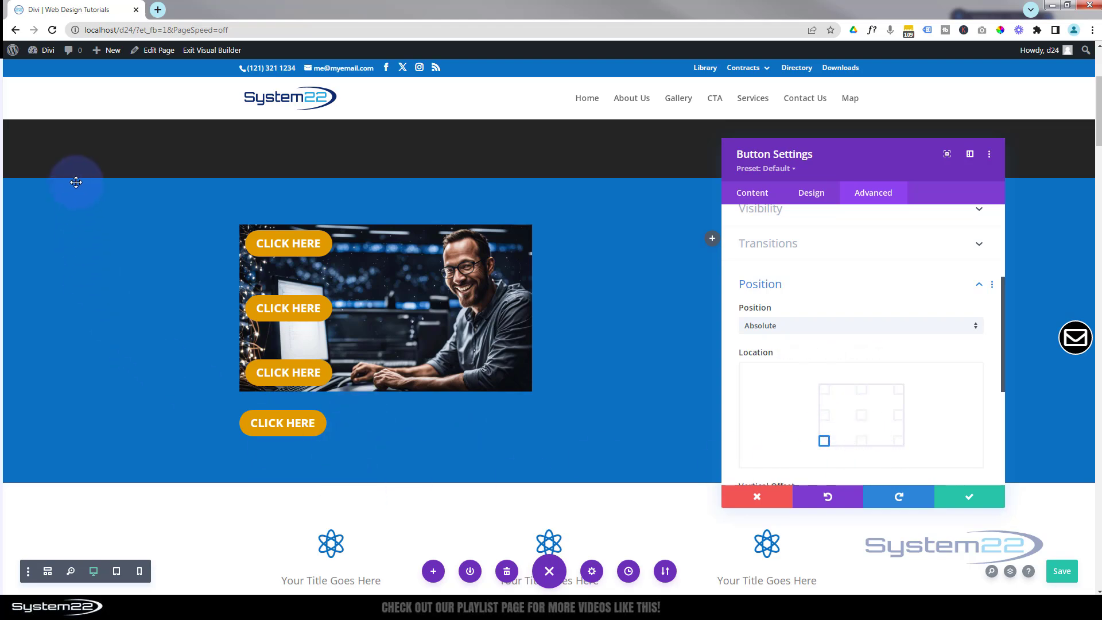
pyautogui.click(880, 326)
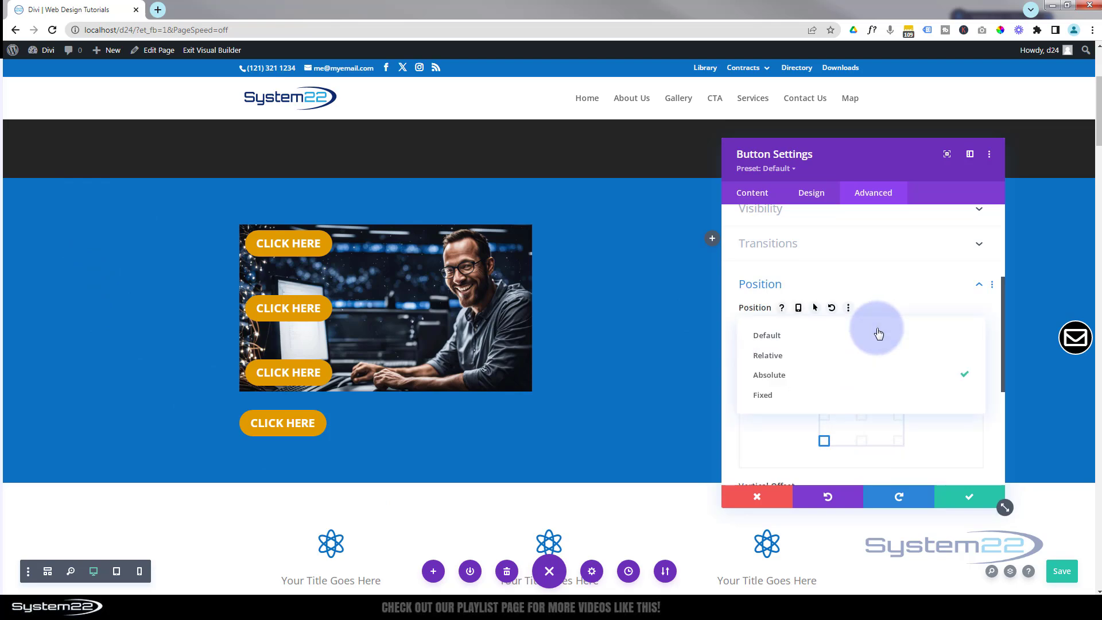
pyautogui.click(816, 343)
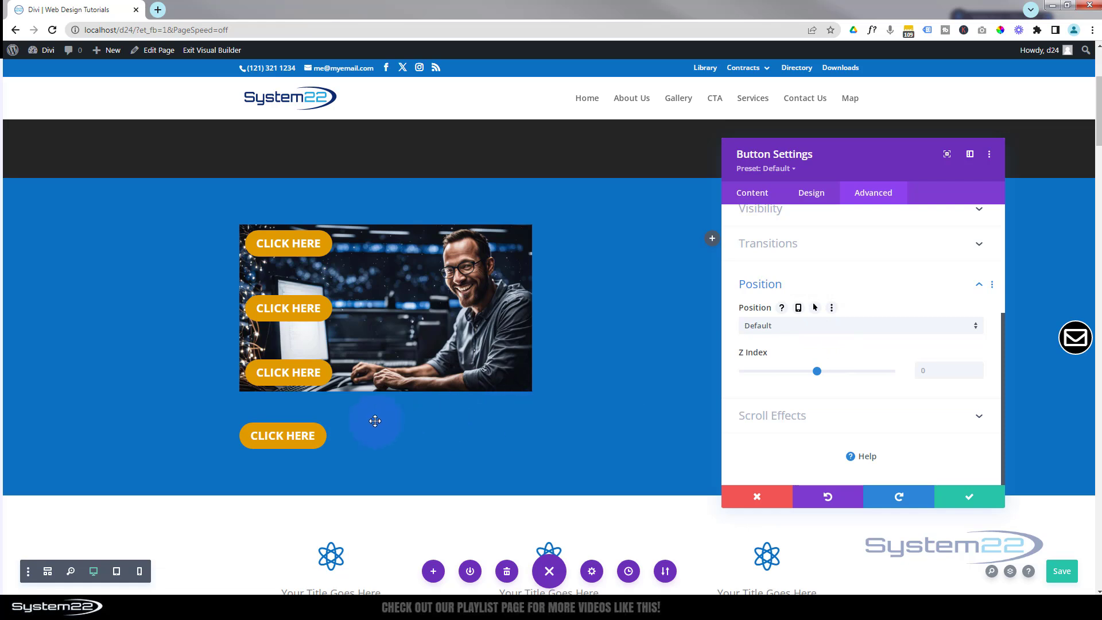
# Try the new button with Fixed position at the centre-left location and check it against the scrolling page
pyautogui.click(832, 328)
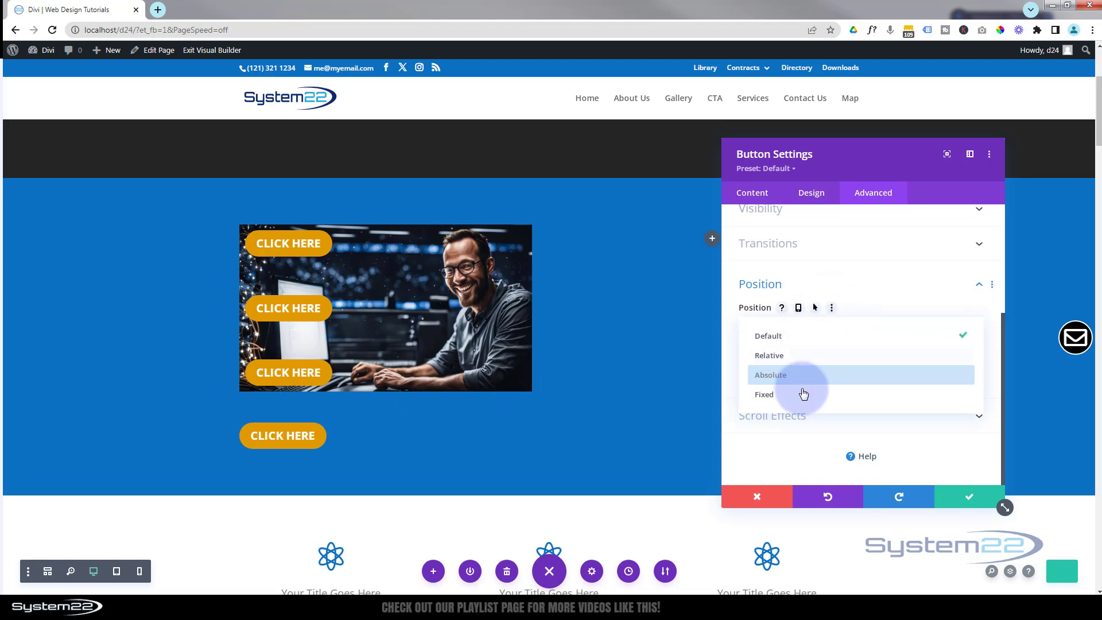
pyautogui.click(797, 395)
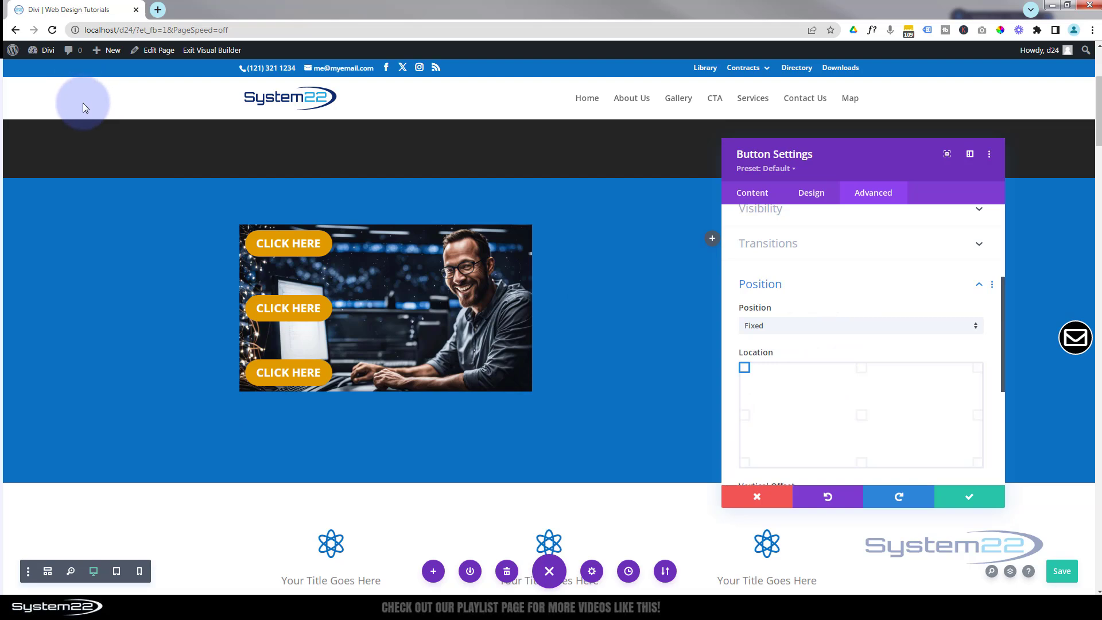
pyautogui.click(744, 414)
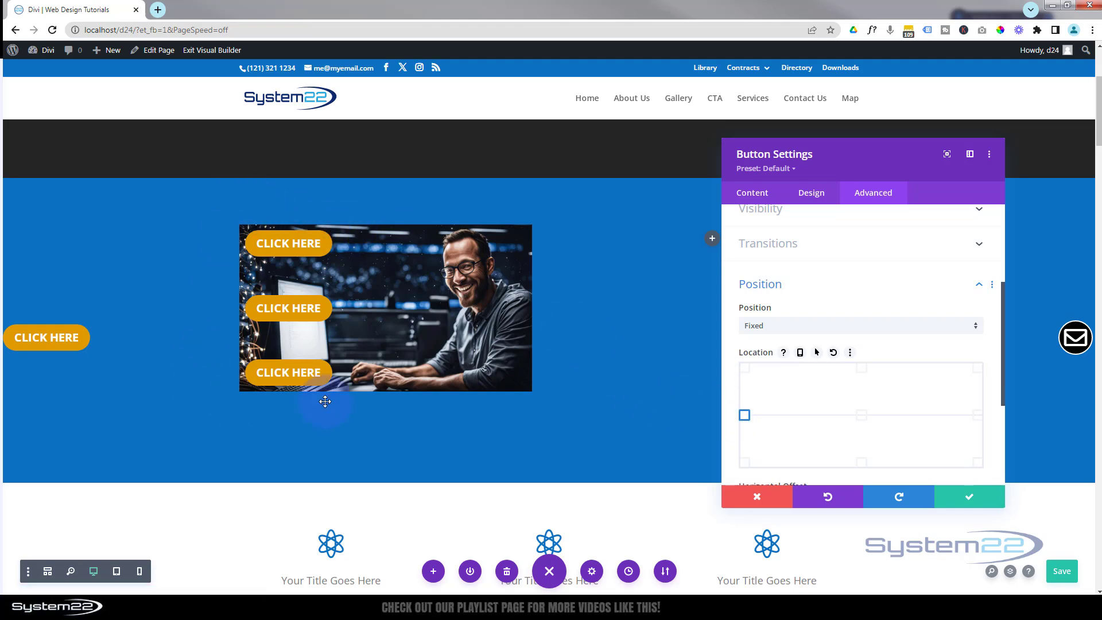
pyautogui.scroll(-10, 664, 365)
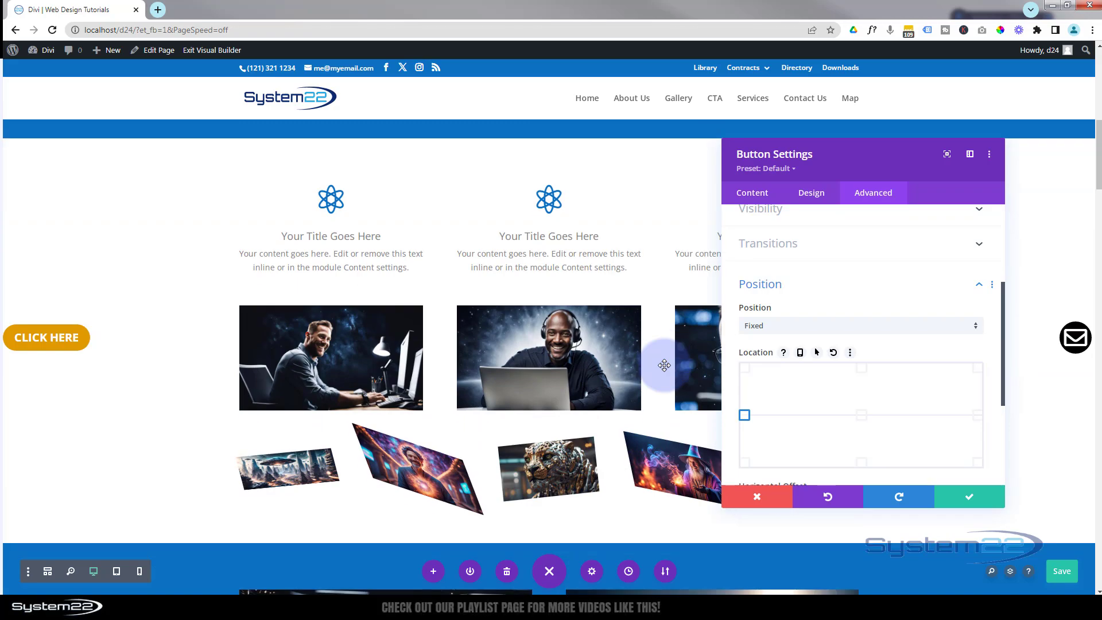
pyautogui.scroll(-7, 663, 365)
pyautogui.scroll(7, 663, 366)
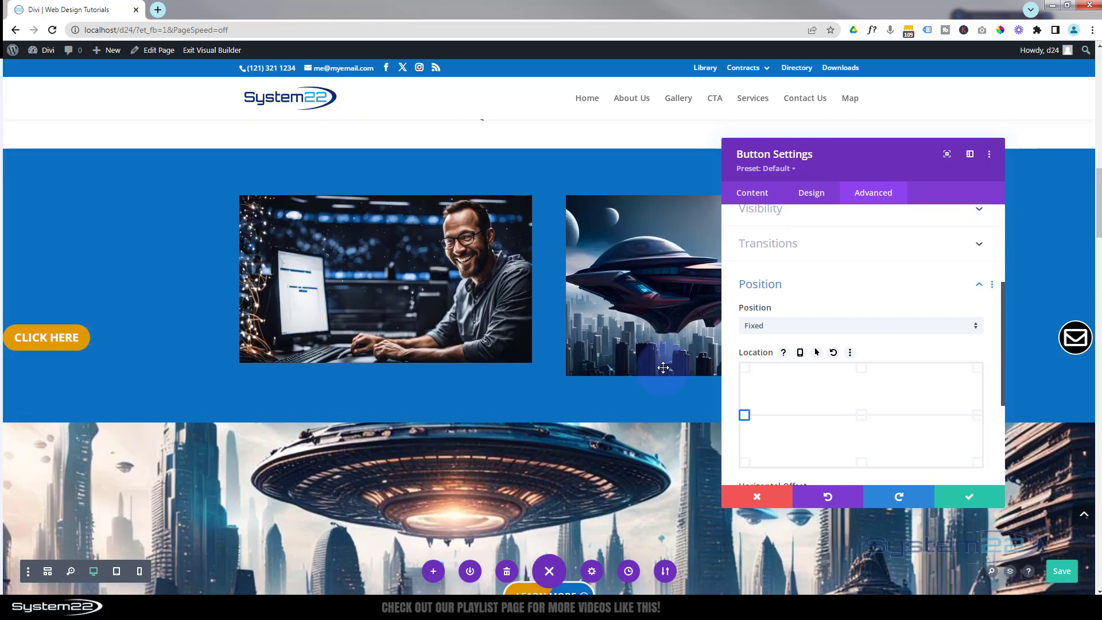
pyautogui.scroll(10, 662, 368)
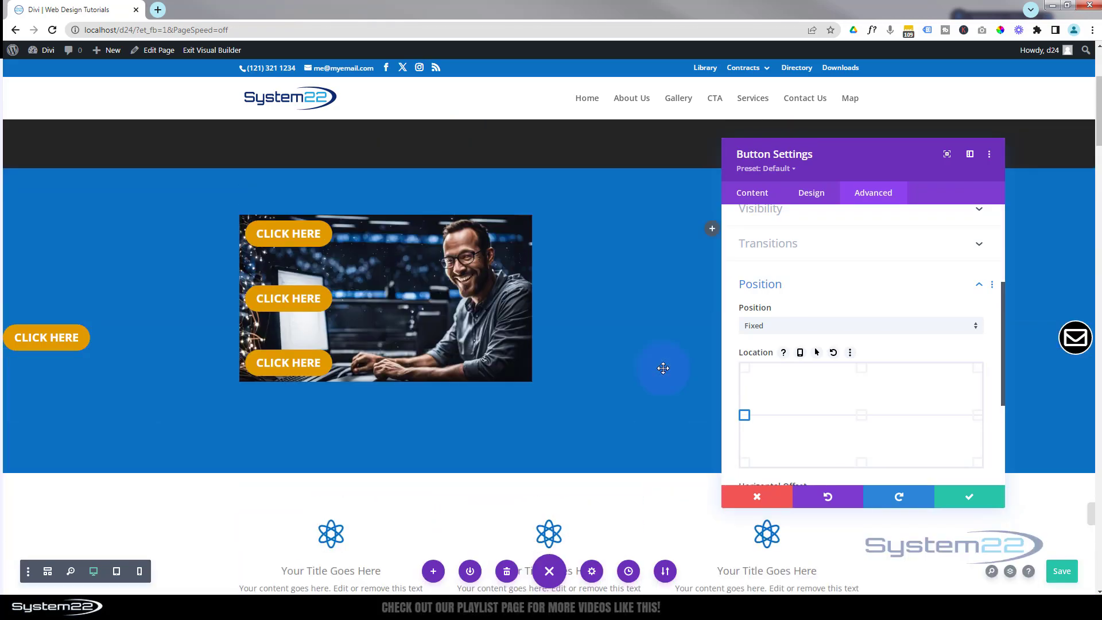
pyautogui.scroll(-2, 663, 368)
pyautogui.scroll(2, 661, 366)
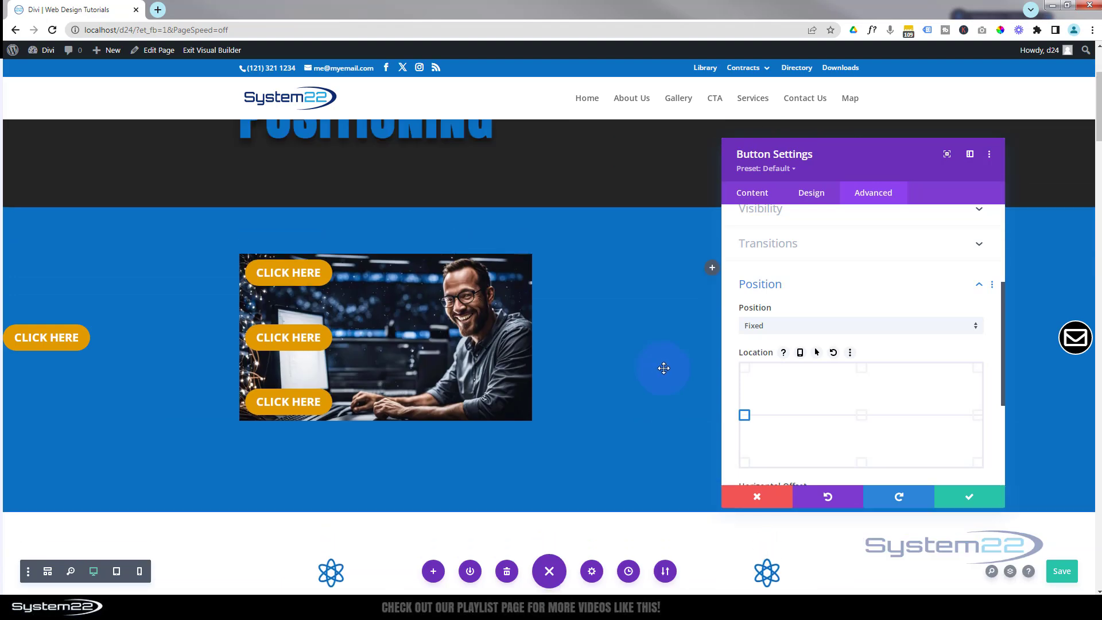
# Set the new button's position back to Default and save its settings
pyautogui.click(832, 327)
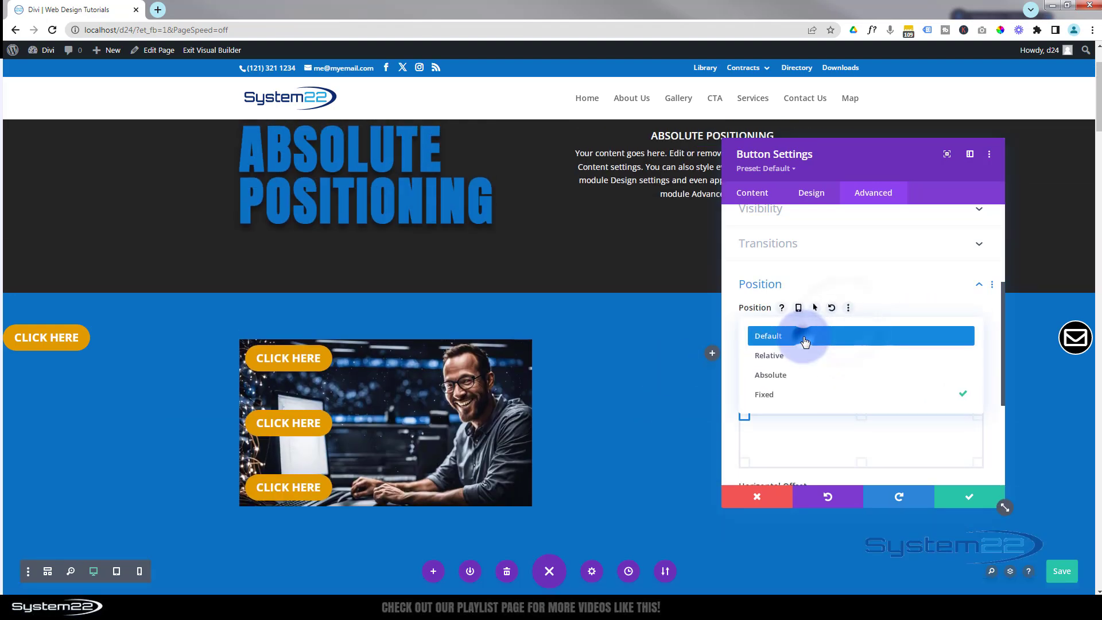
pyautogui.click(805, 340)
pyautogui.click(966, 496)
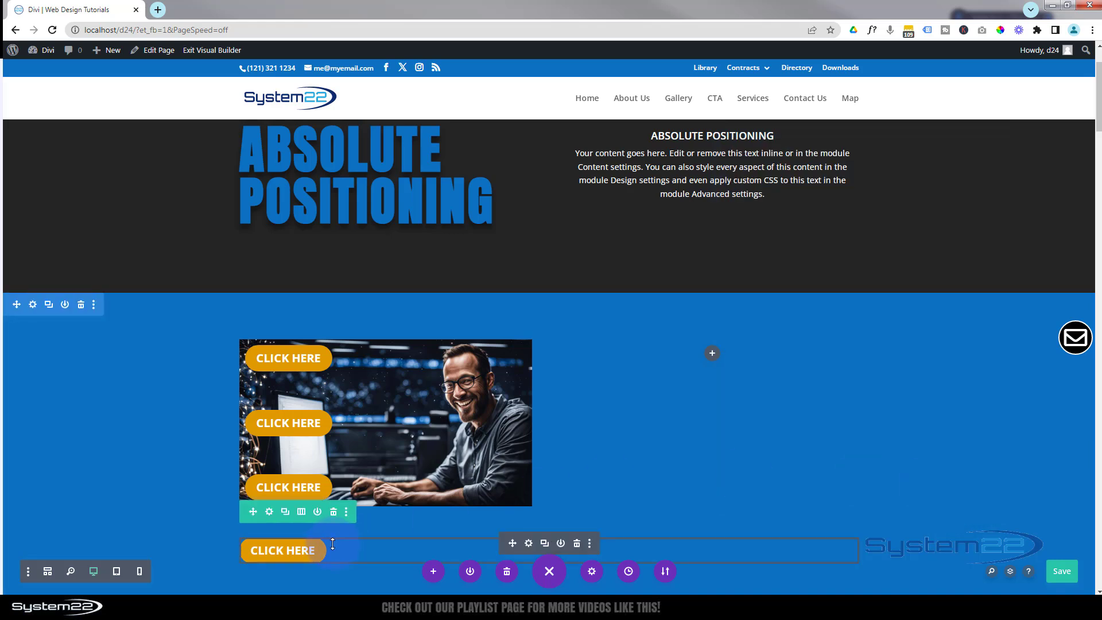
# Give the row holding the new button a red #e02b20 background
pyautogui.click(270, 512)
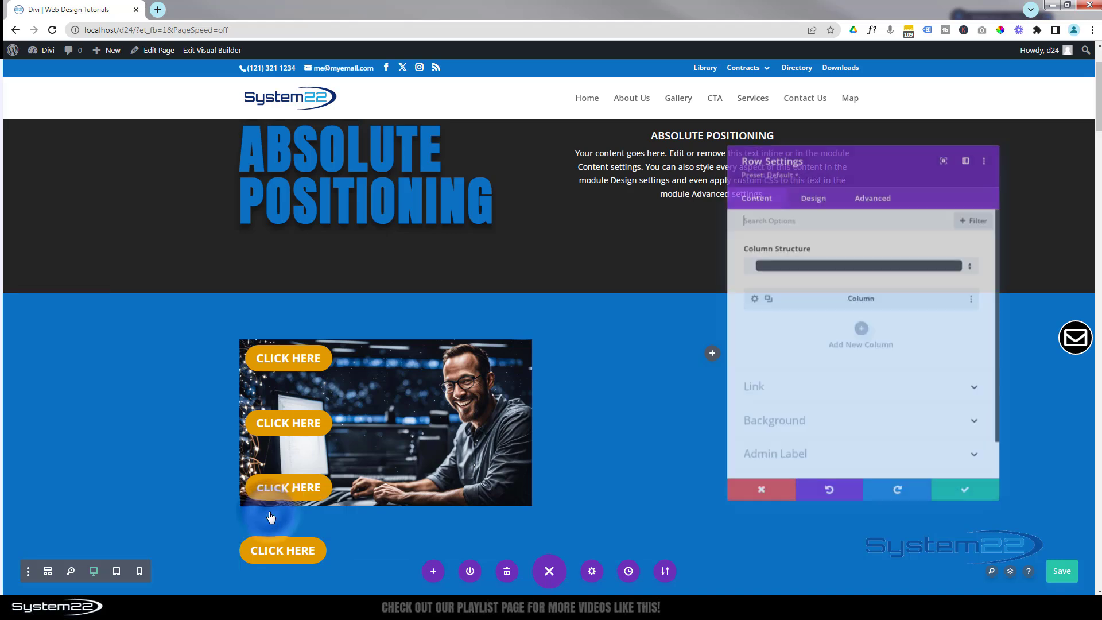
pyautogui.click(816, 431)
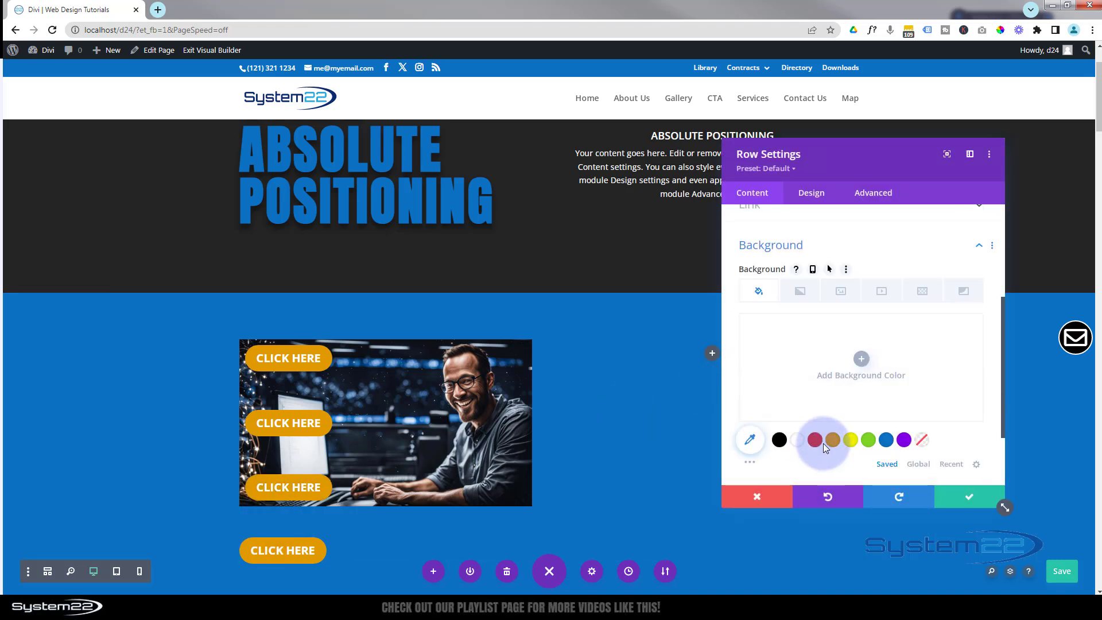
pyautogui.click(816, 441)
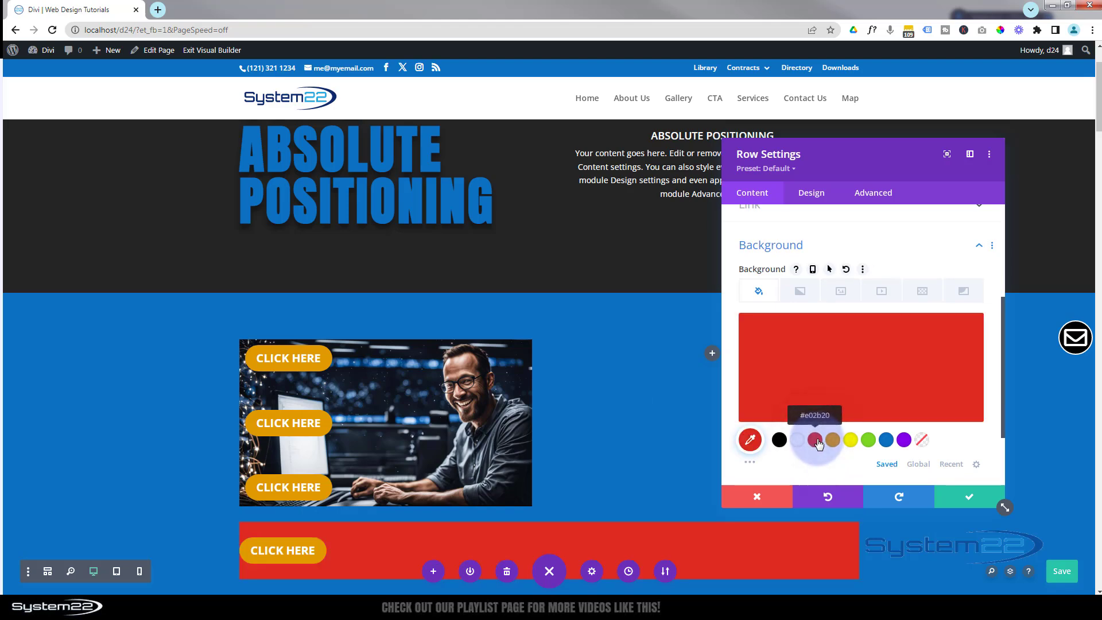
pyautogui.scroll(-2, 614, 361)
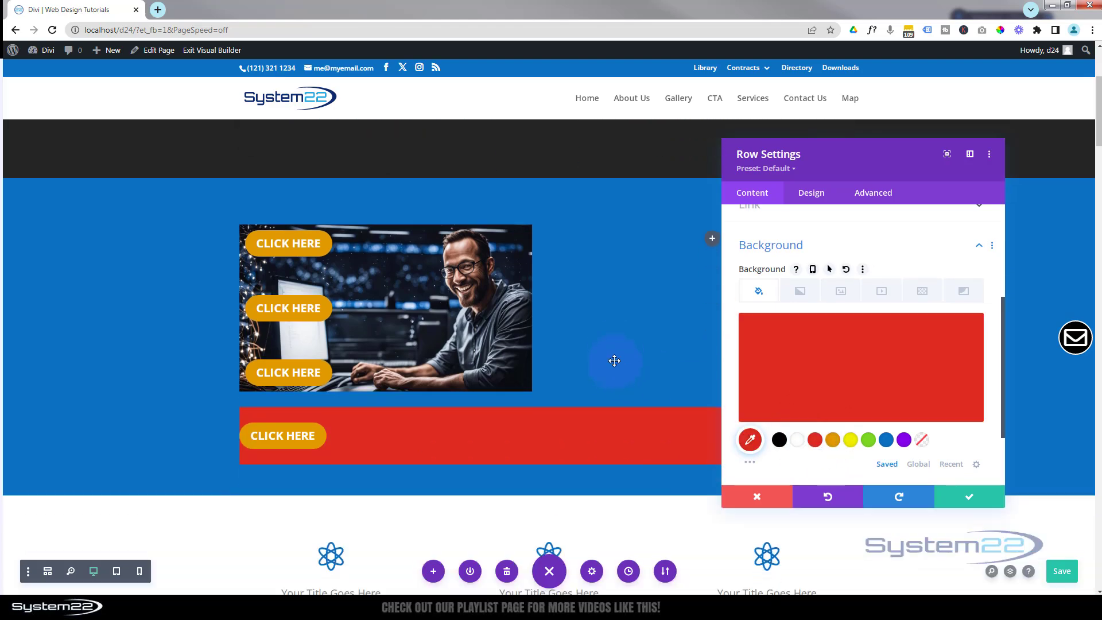
pyautogui.scroll(-1, 614, 360)
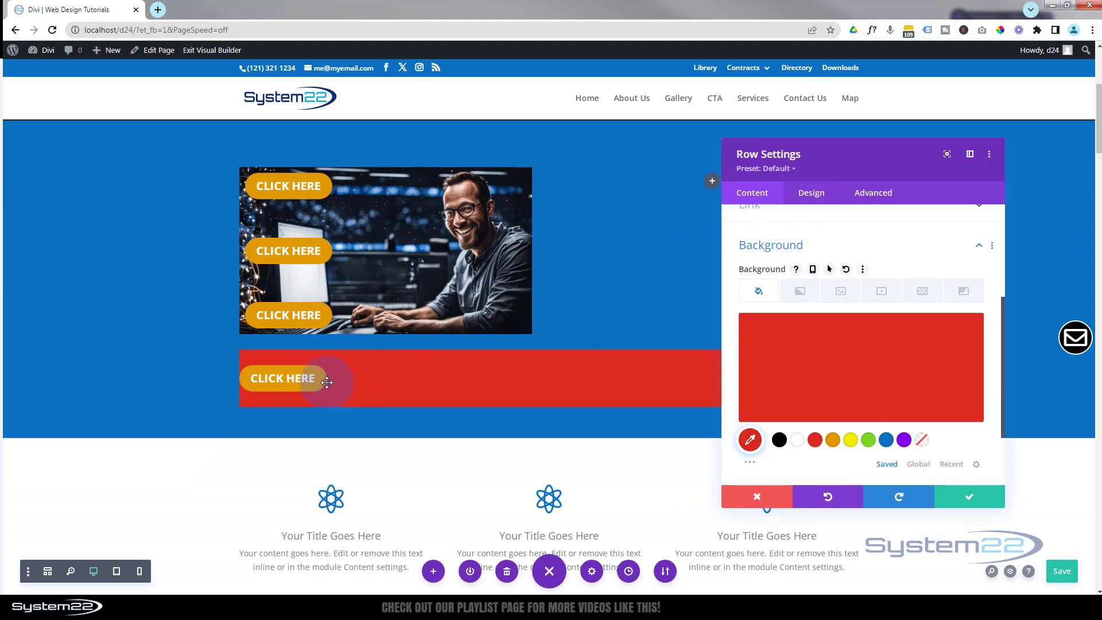
# Set the red row's width to 153px so that it fits closely around the button
pyautogui.click(810, 194)
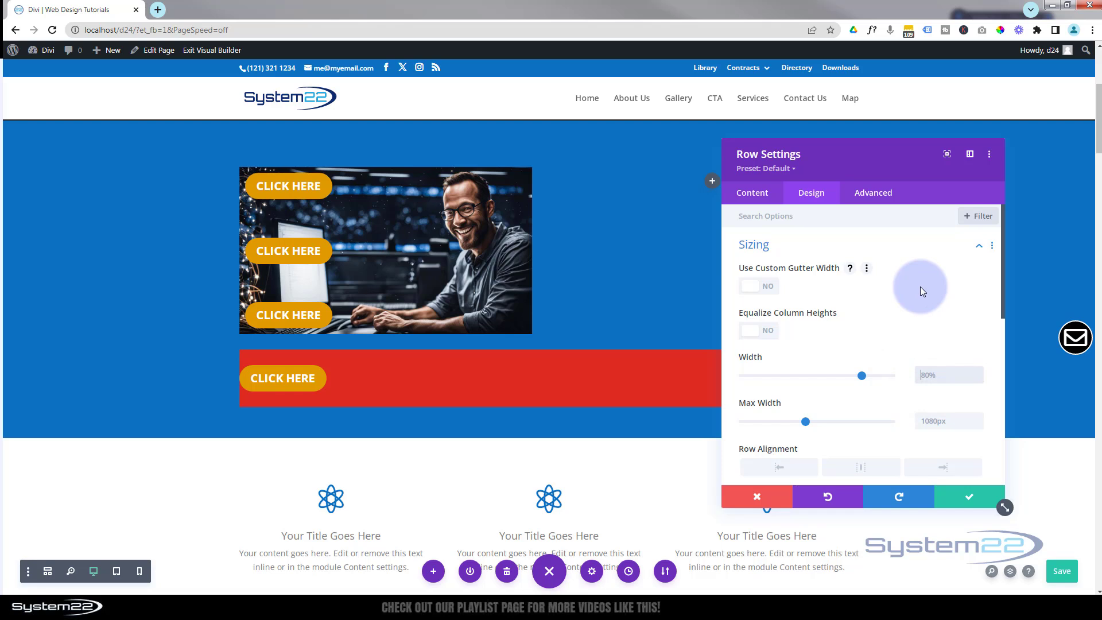
pyautogui.write('200px')
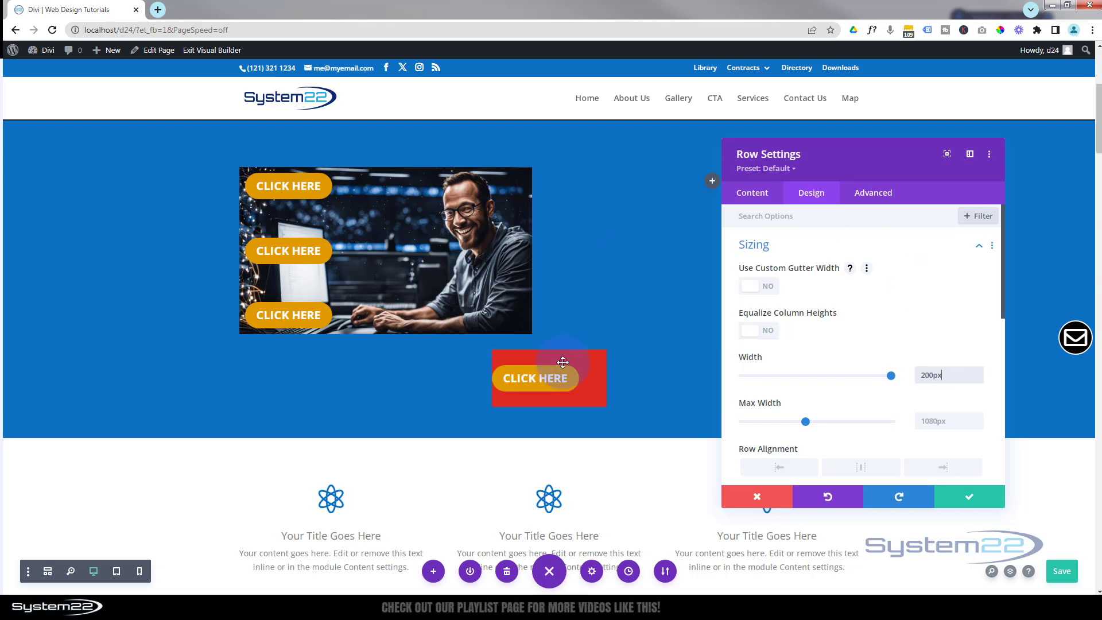
pyautogui.moveTo(920, 375); pyautogui.dragTo(929, 375)
pyautogui.write('16')
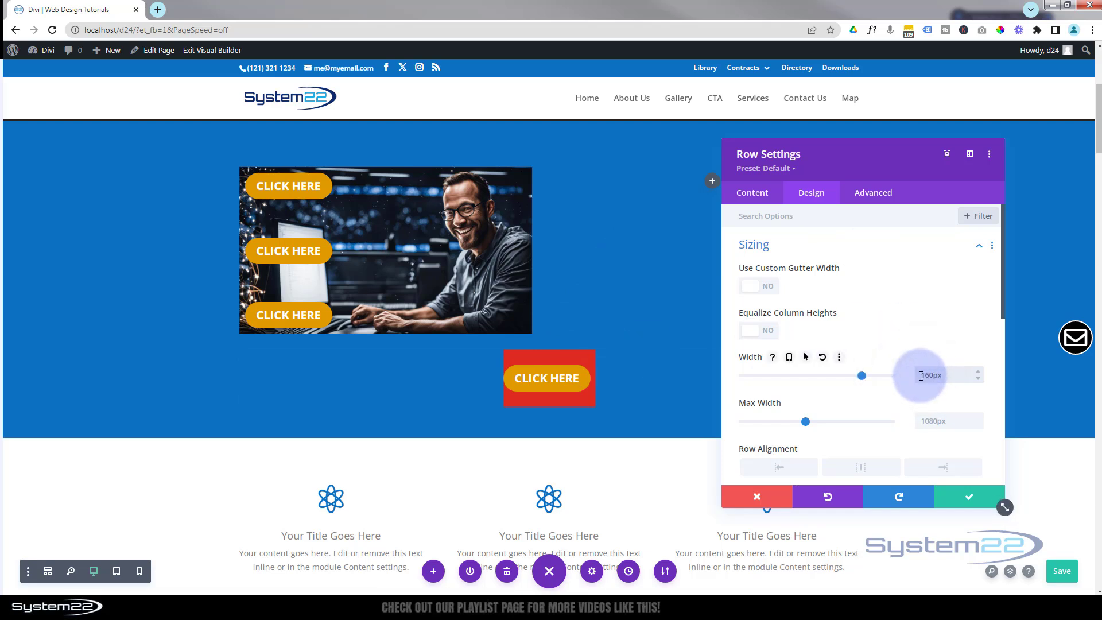
pyautogui.click(979, 379)
pyautogui.click(978, 378)
pyautogui.click(979, 378)
pyautogui.click(978, 378)
pyautogui.click(979, 378)
pyautogui.click(979, 378)
pyautogui.click(979, 378)
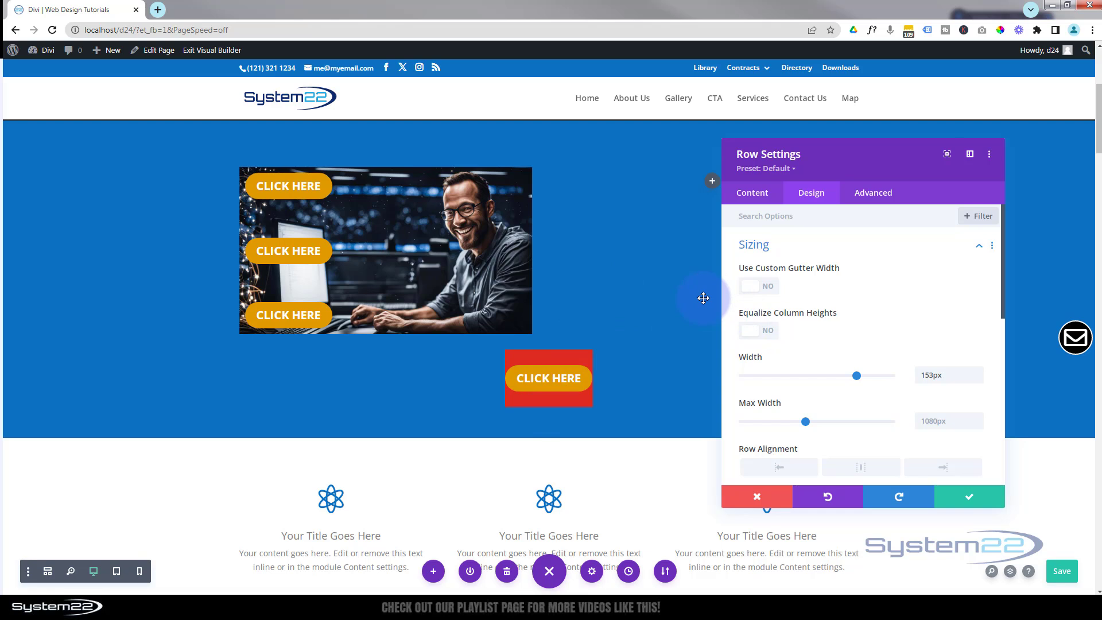
# Set the row's top and bottom padding to a linked 0px
pyautogui.click(809, 241)
pyautogui.click(840, 287)
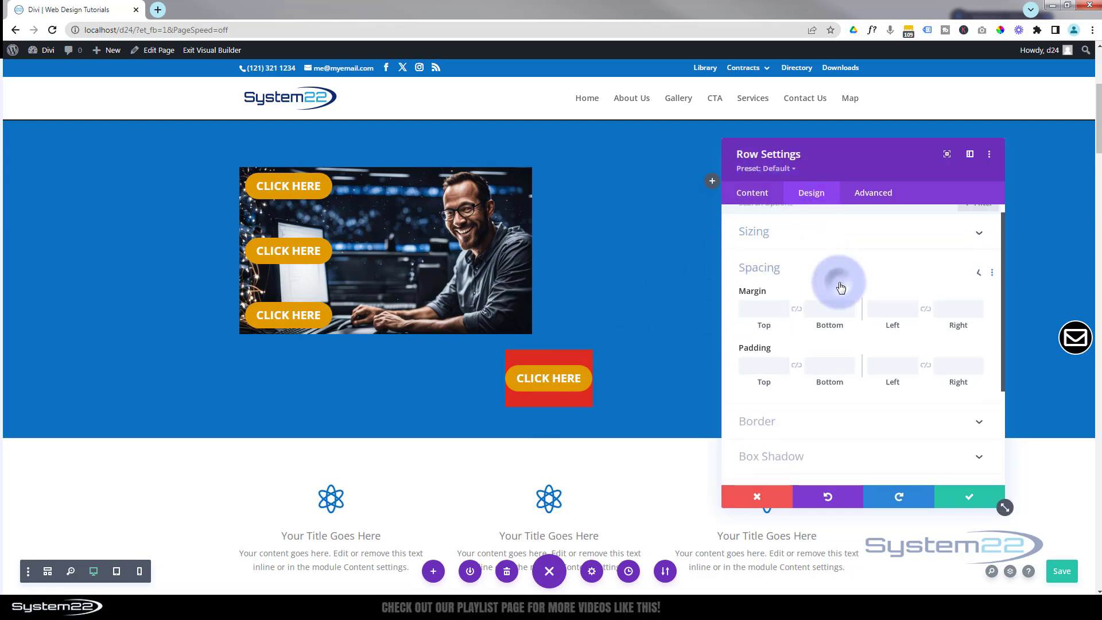
pyautogui.click(763, 319)
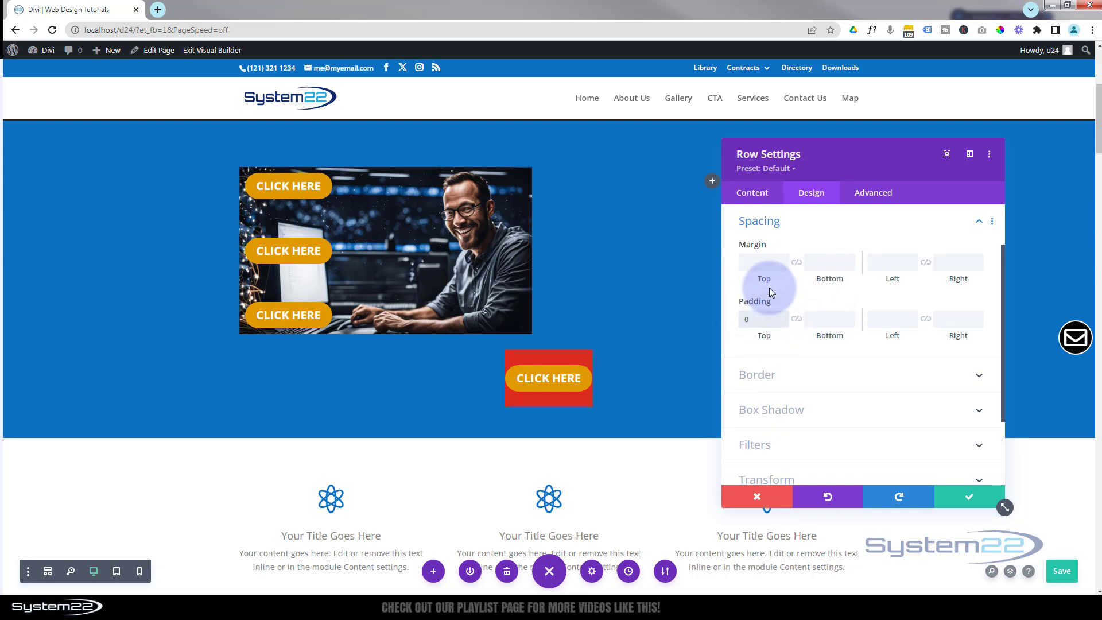
pyautogui.write('0px')
pyautogui.click(796, 319)
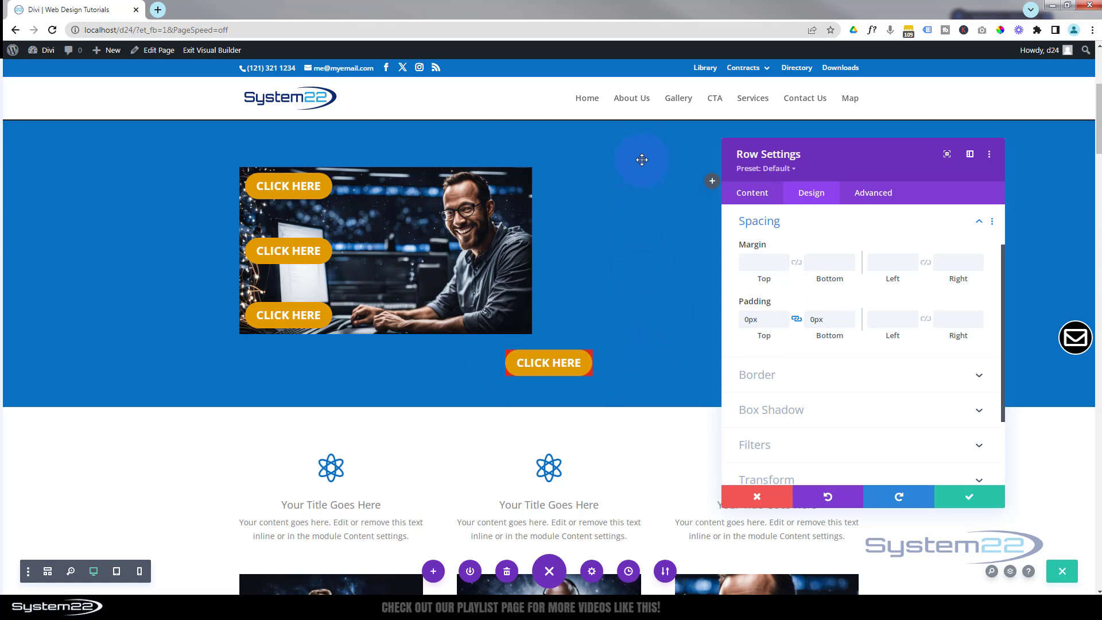
# Give the row Absolute position, try the centre-left, bottom-left and bottom-centre locations, and settle on top-left
pyautogui.click(876, 196)
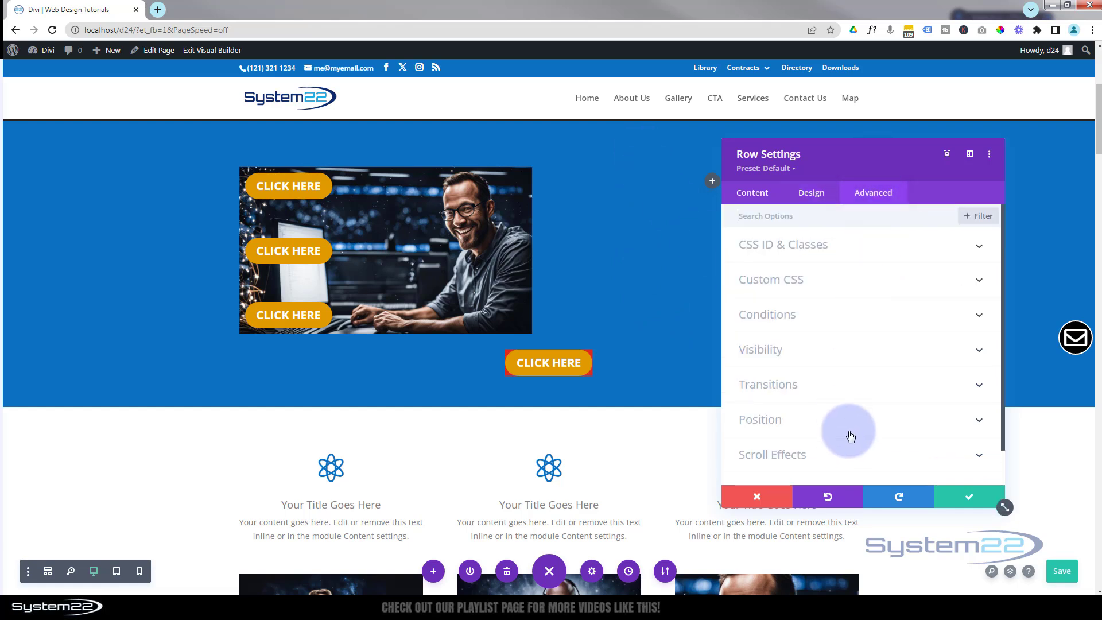
pyautogui.click(850, 421)
pyautogui.click(801, 268)
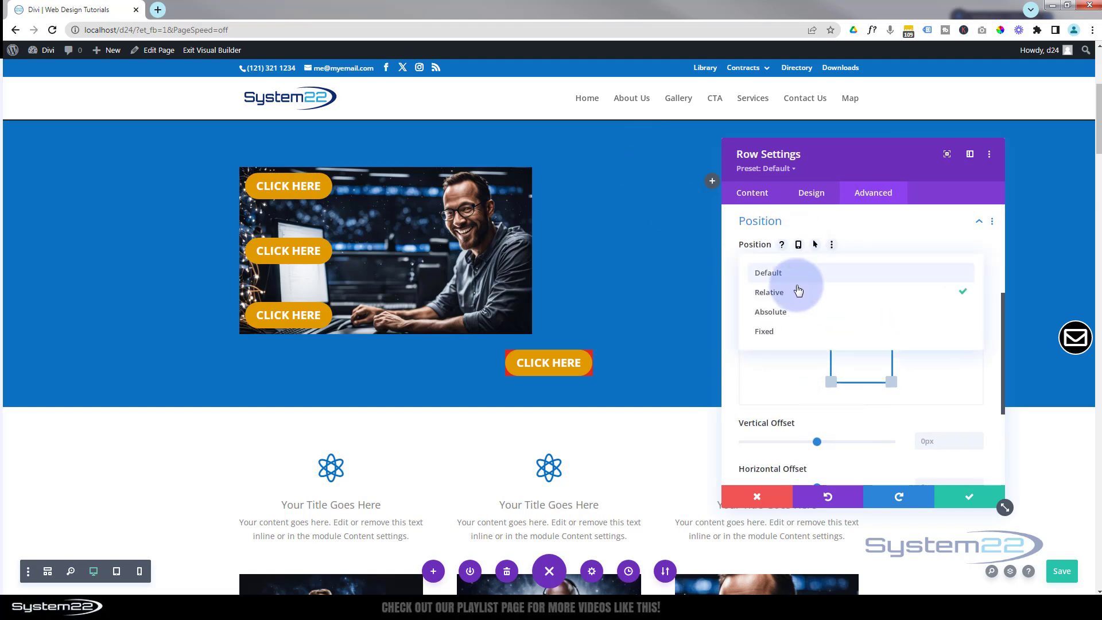
pyautogui.click(795, 319)
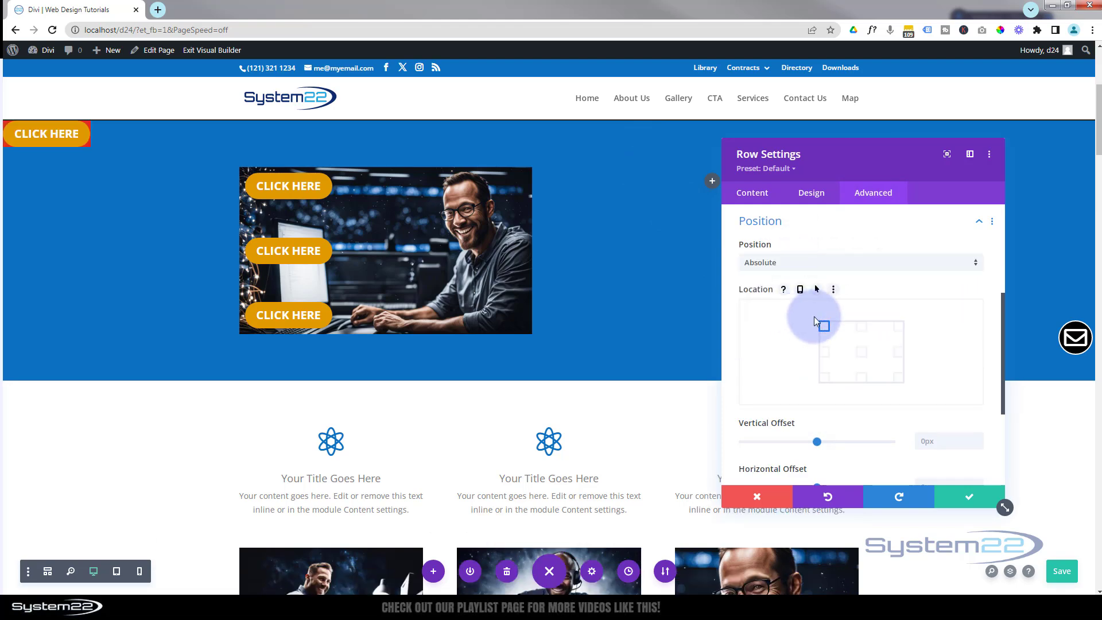
pyautogui.click(824, 351)
pyautogui.click(824, 376)
pyautogui.click(861, 378)
pyautogui.click(827, 328)
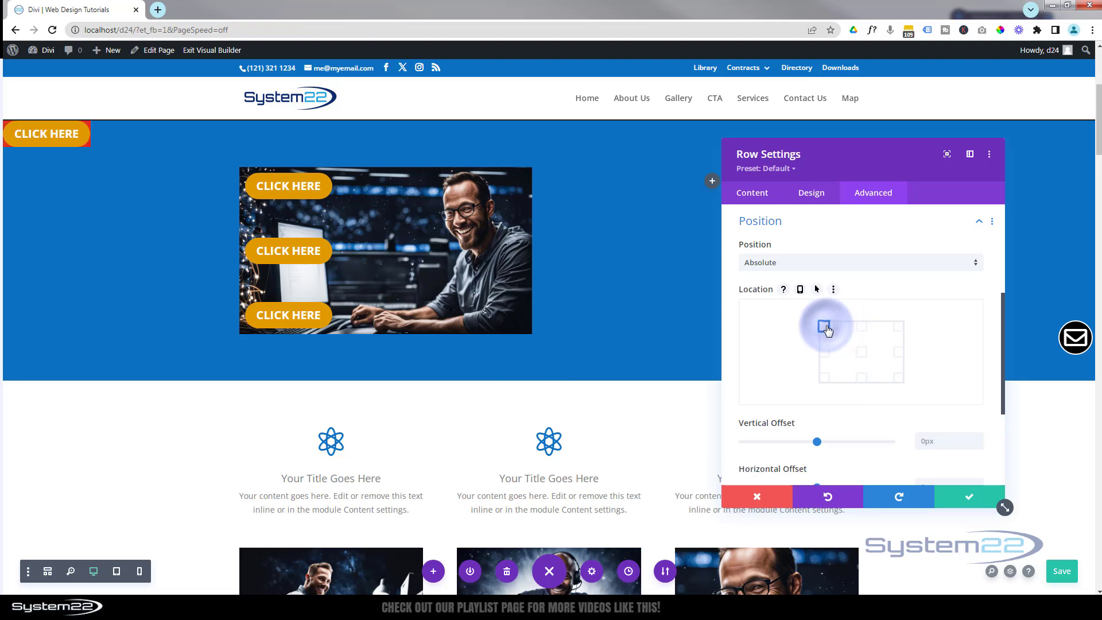
# Set the row's vertical and horizontal offsets to 10px each
pyautogui.click(919, 441)
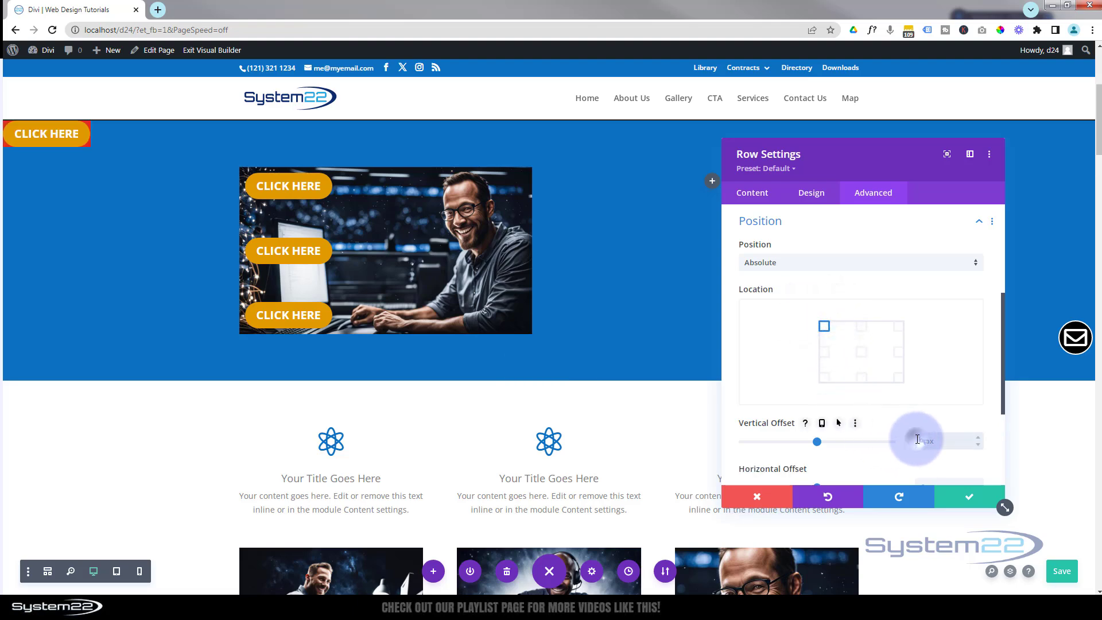
pyautogui.write('10')
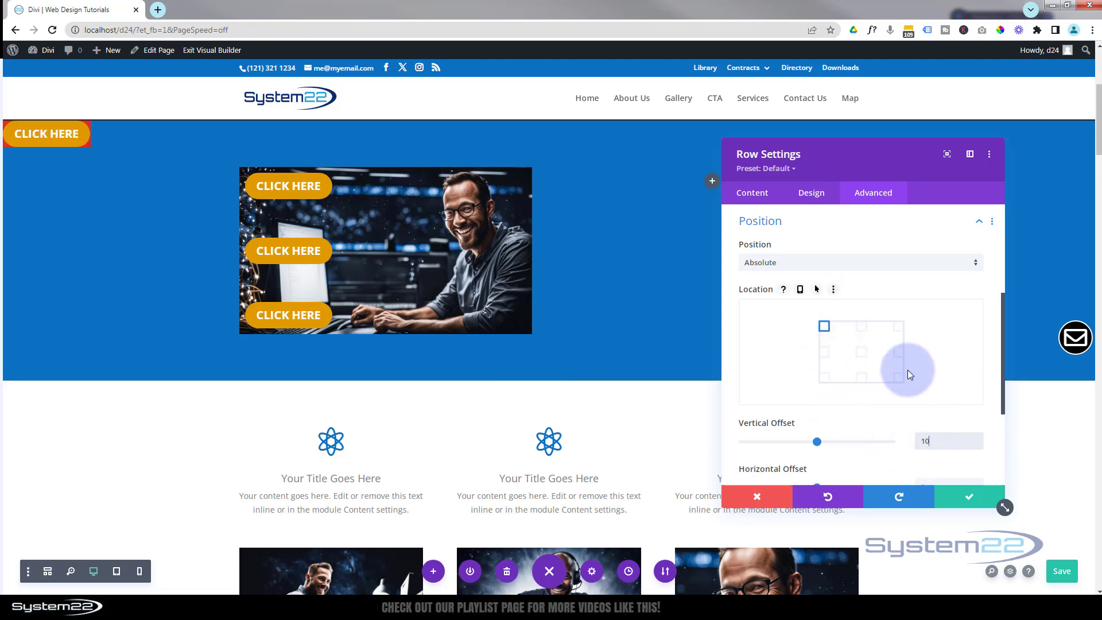
pyautogui.scroll(-1, 905, 368)
pyautogui.click(925, 430)
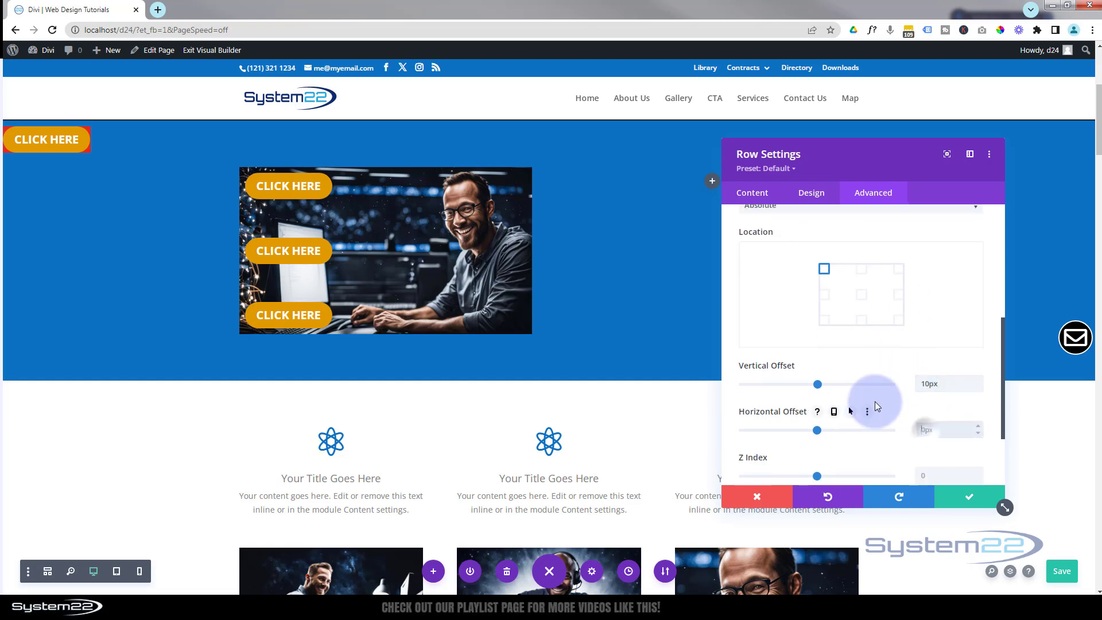
pyautogui.write('10')
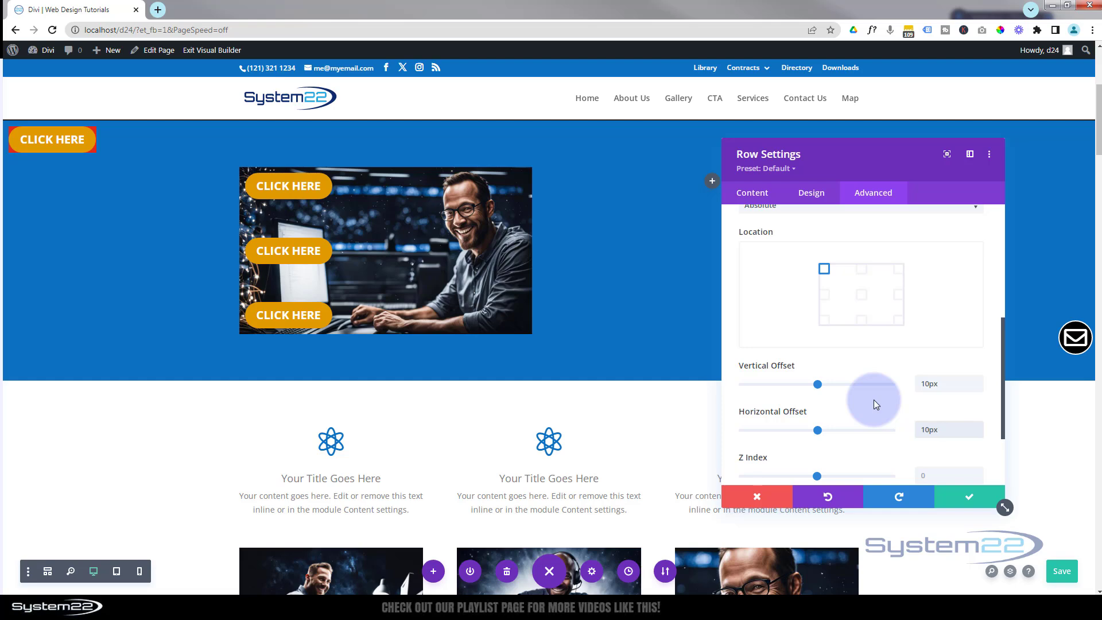
# Remove the row's red background colour and save the row settings
pyautogui.click(753, 193)
pyautogui.click(822, 424)
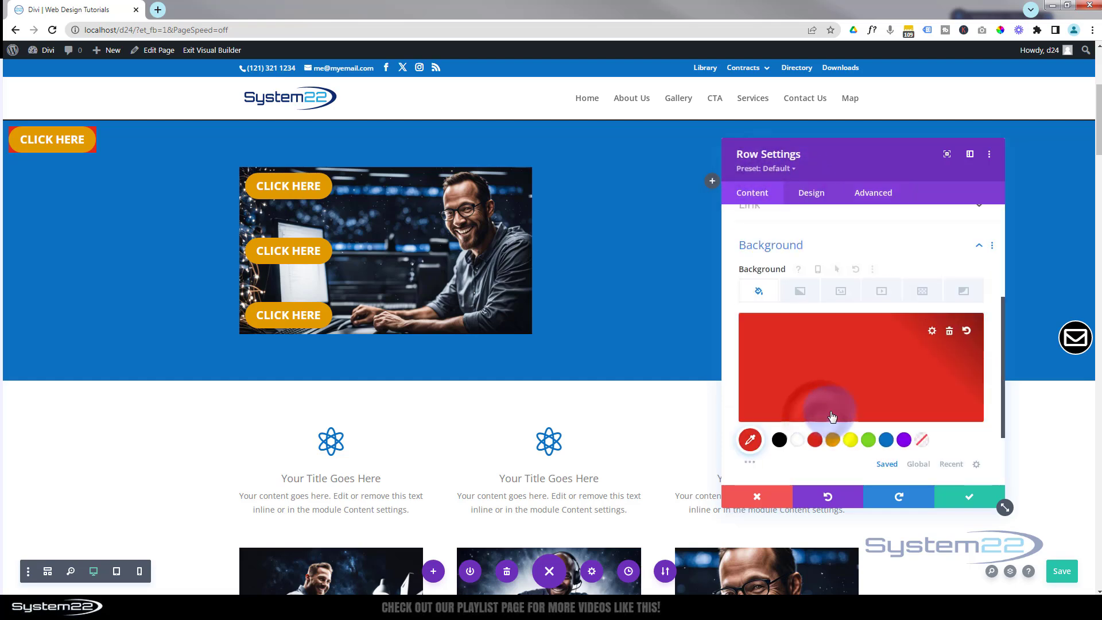
pyautogui.click(950, 331)
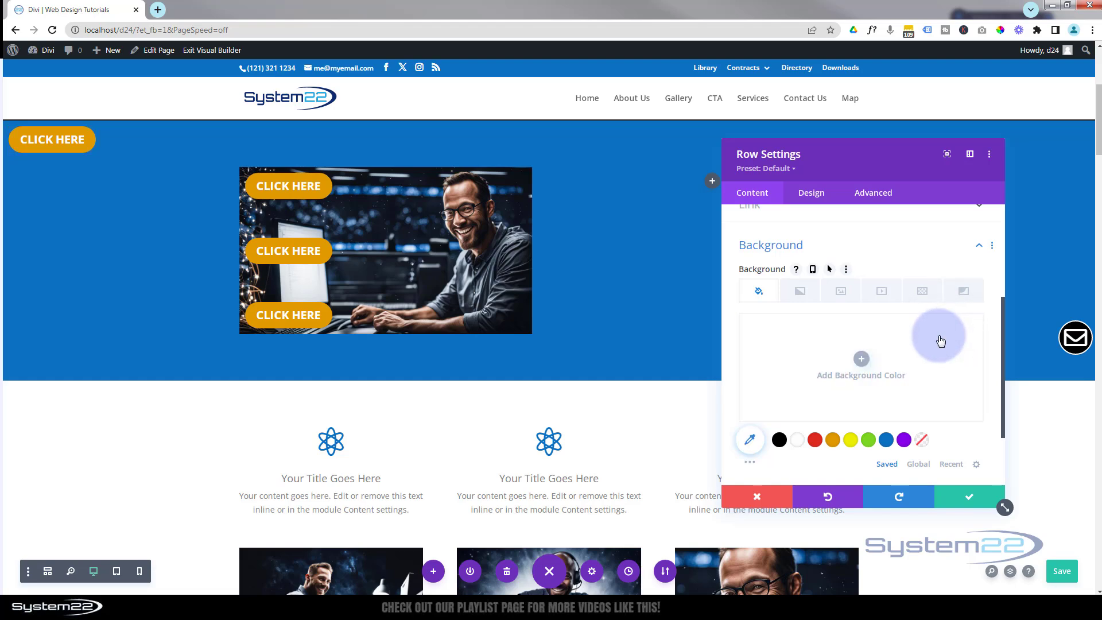
pyautogui.click(974, 497)
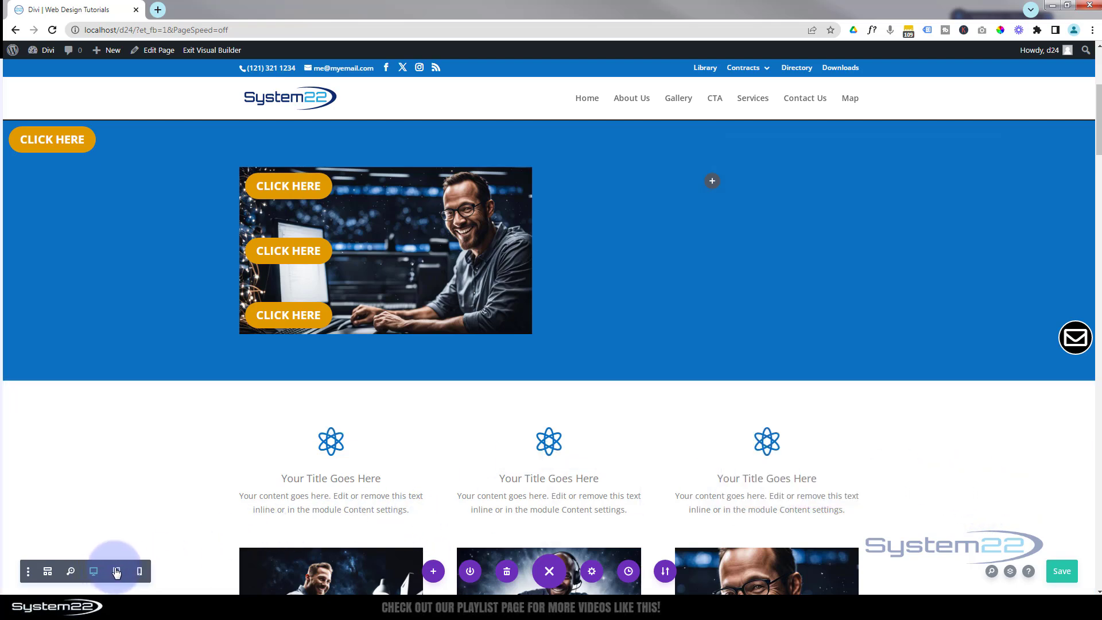
# Check the positioned buttons in tablet view and phone view, and return to desktop view
pyautogui.click(117, 571)
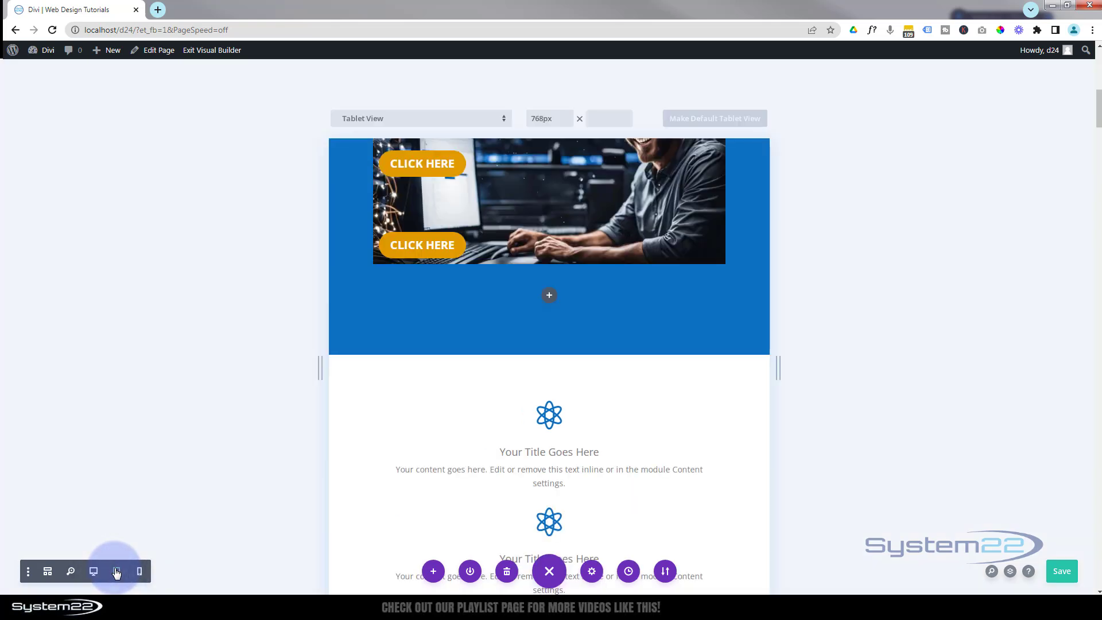
pyautogui.scroll(3, 472, 522)
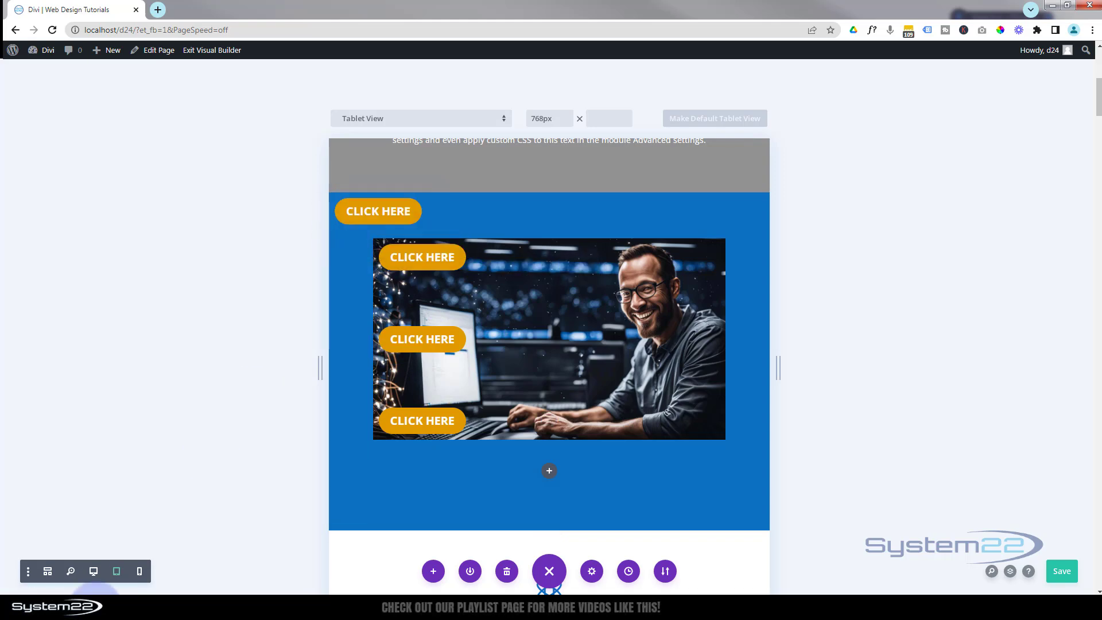
pyautogui.click(140, 571)
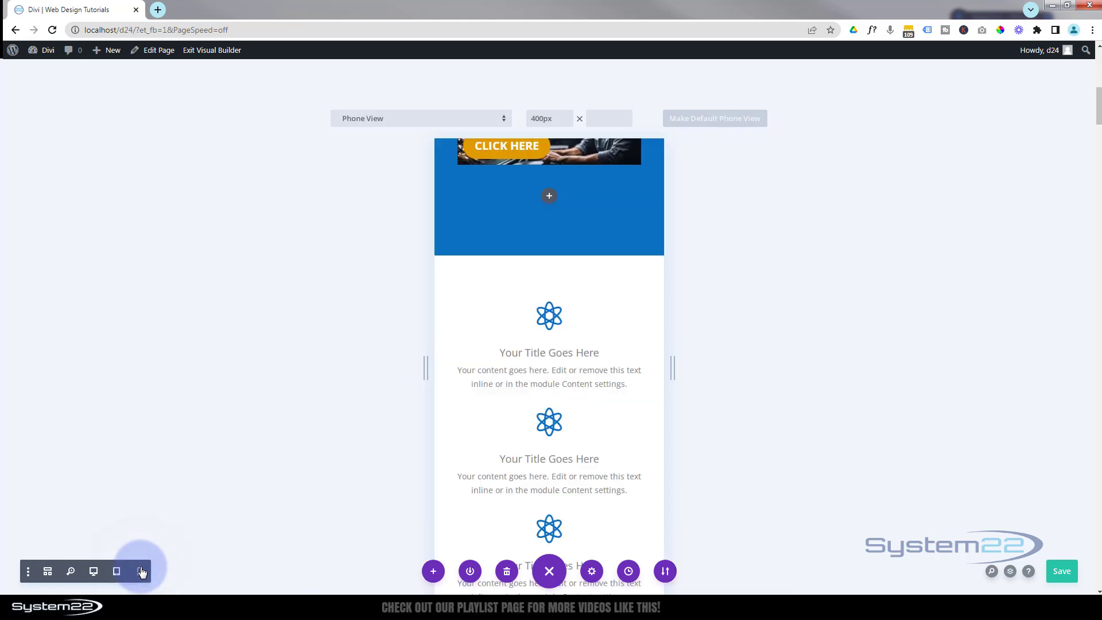
pyautogui.scroll(4, 545, 328)
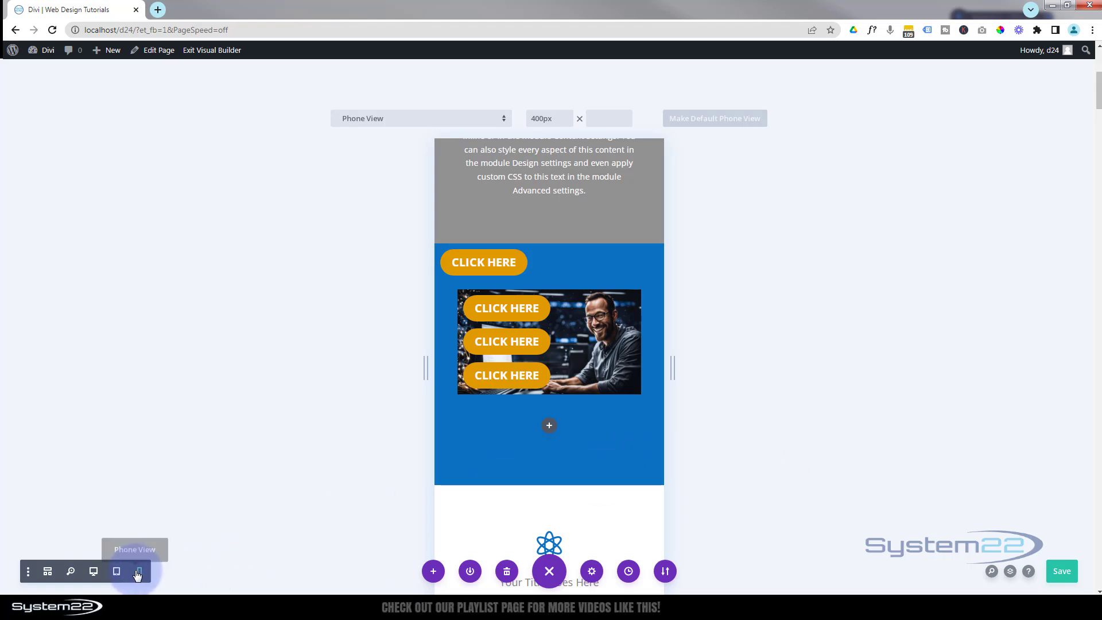
pyautogui.click(94, 571)
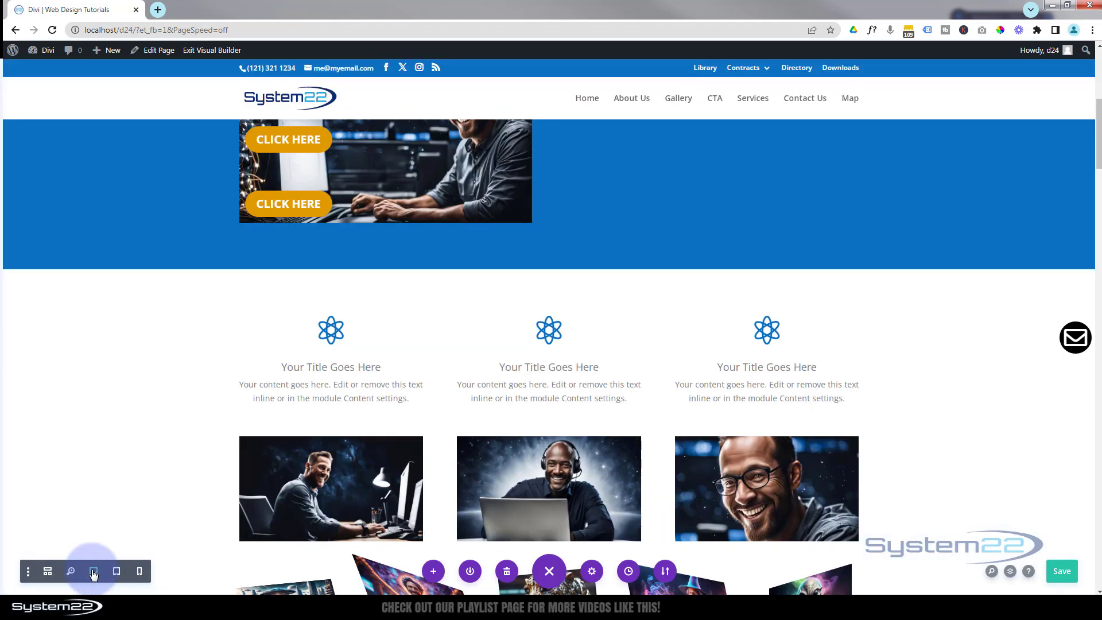
pyautogui.scroll(4, 136, 459)
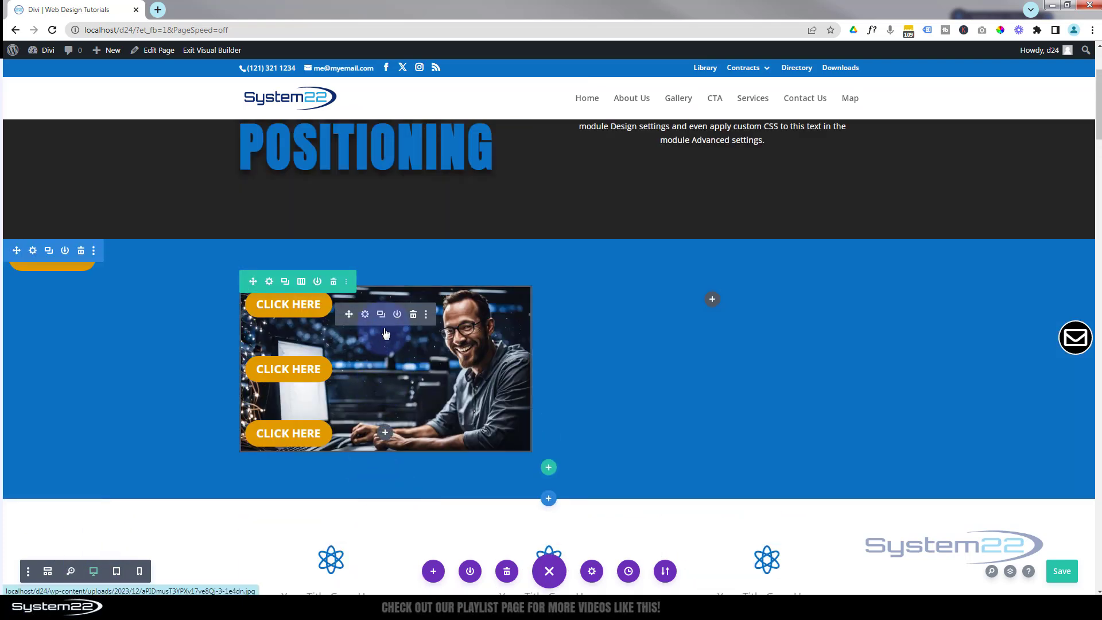
# Insert an Icon module below the image and choose the circle icon with a filled centre dot
pyautogui.click(385, 432)
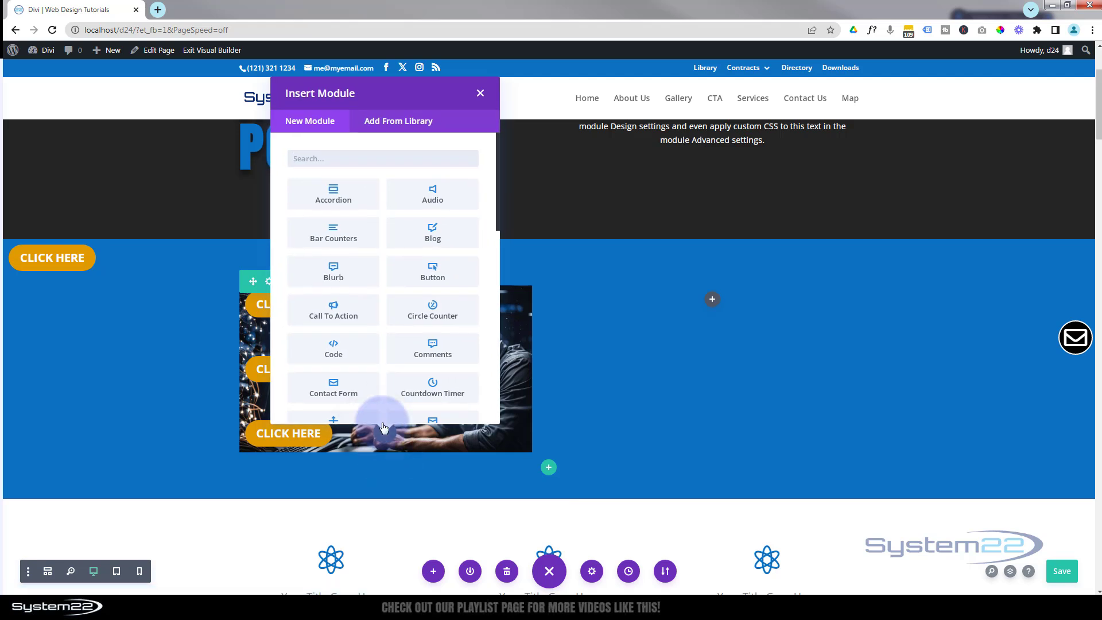
pyautogui.scroll(-3, 433, 270)
pyautogui.scroll(-2, 436, 275)
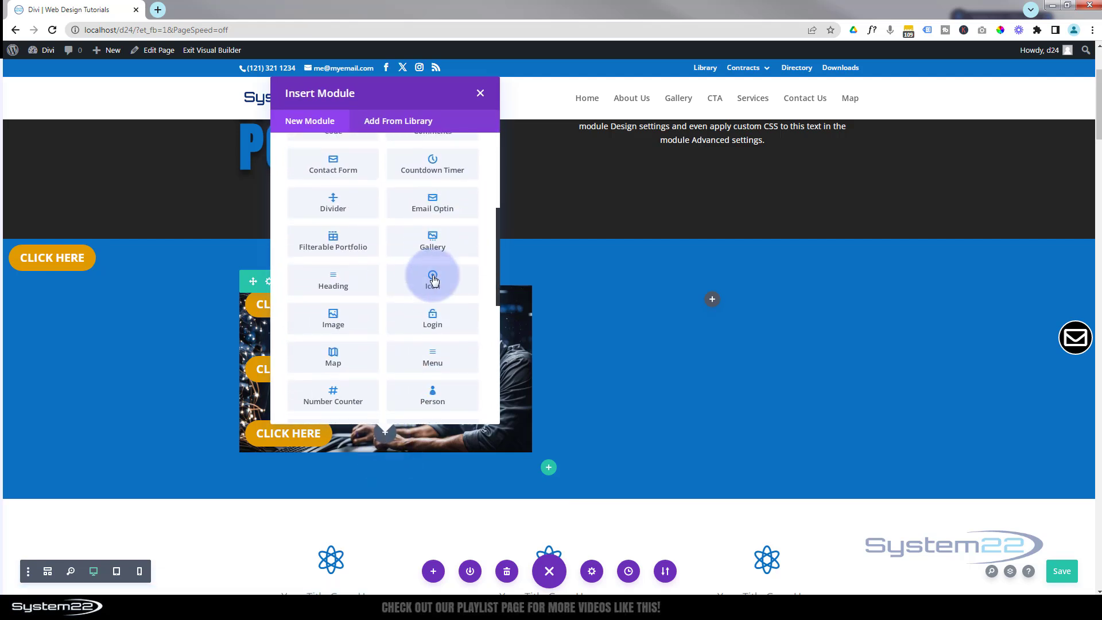
pyautogui.click(434, 280)
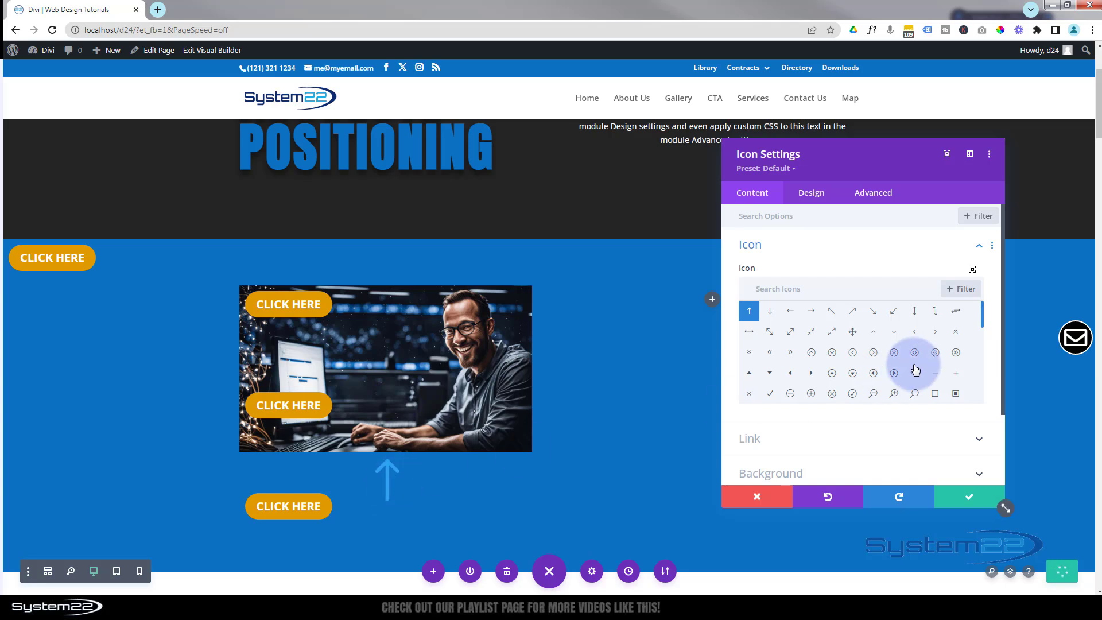
pyautogui.scroll(-1, 920, 358)
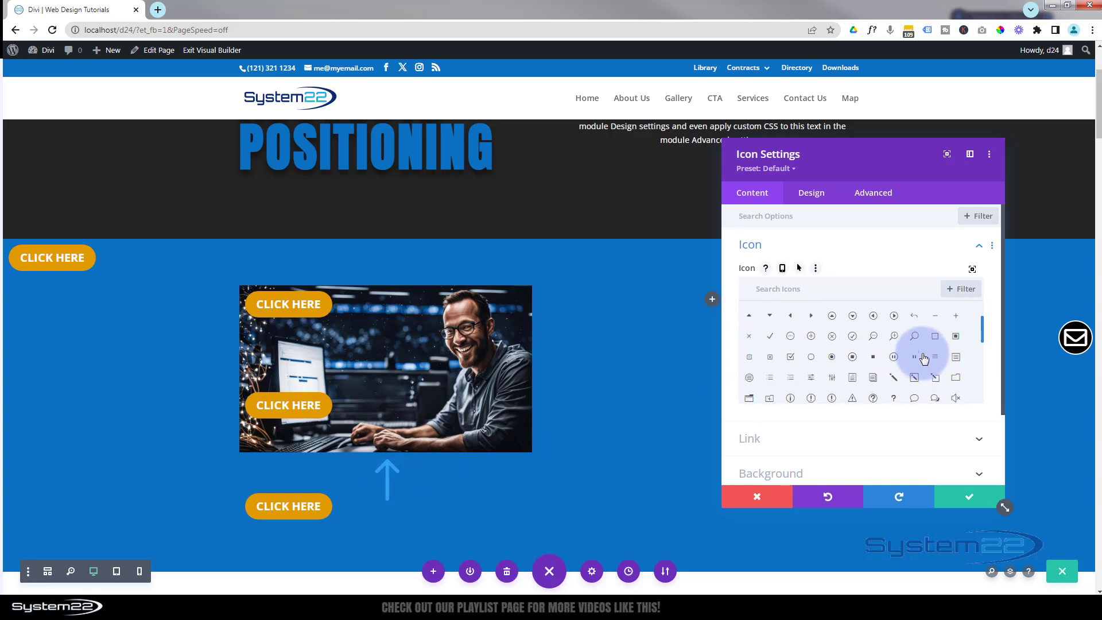
pyautogui.click(832, 358)
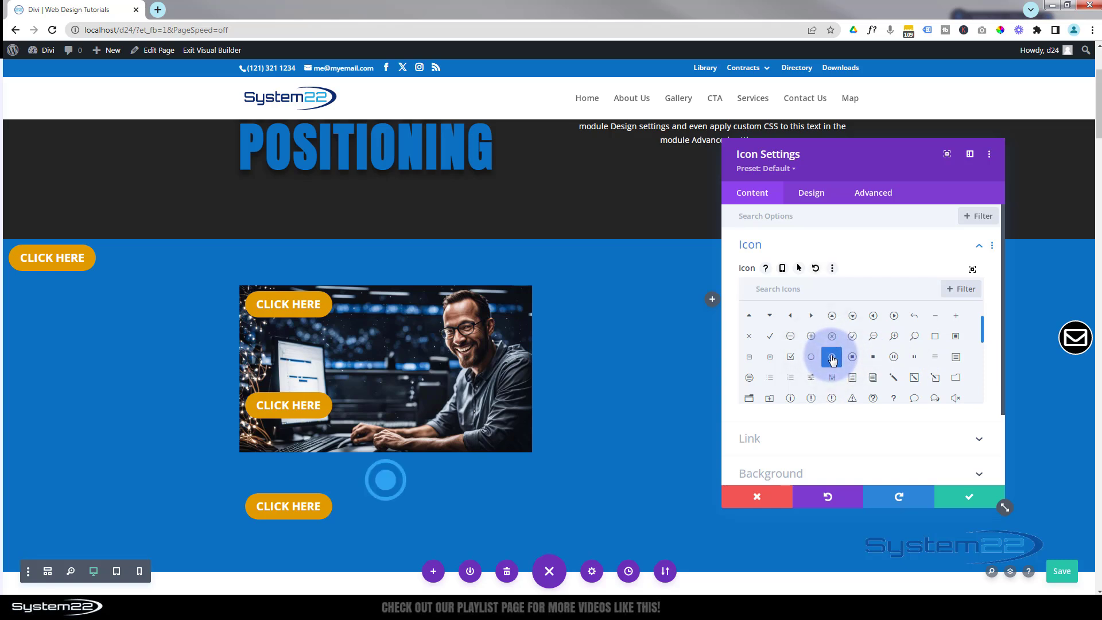
# Set the icon's colour to white #ffffff and its size to 20px
pyautogui.click(812, 194)
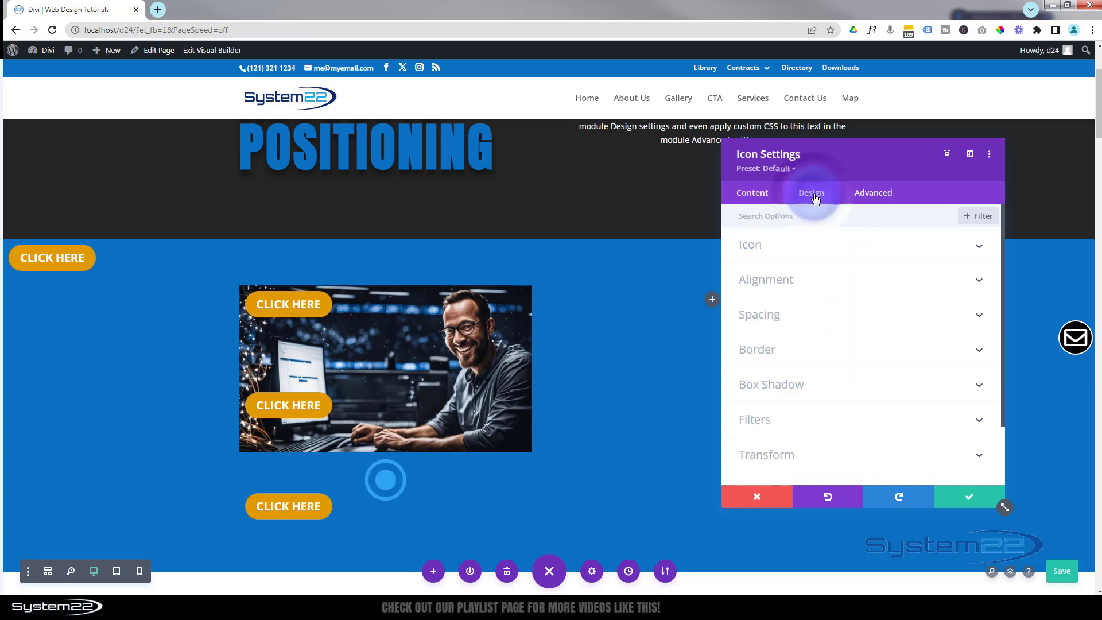
pyautogui.click(829, 247)
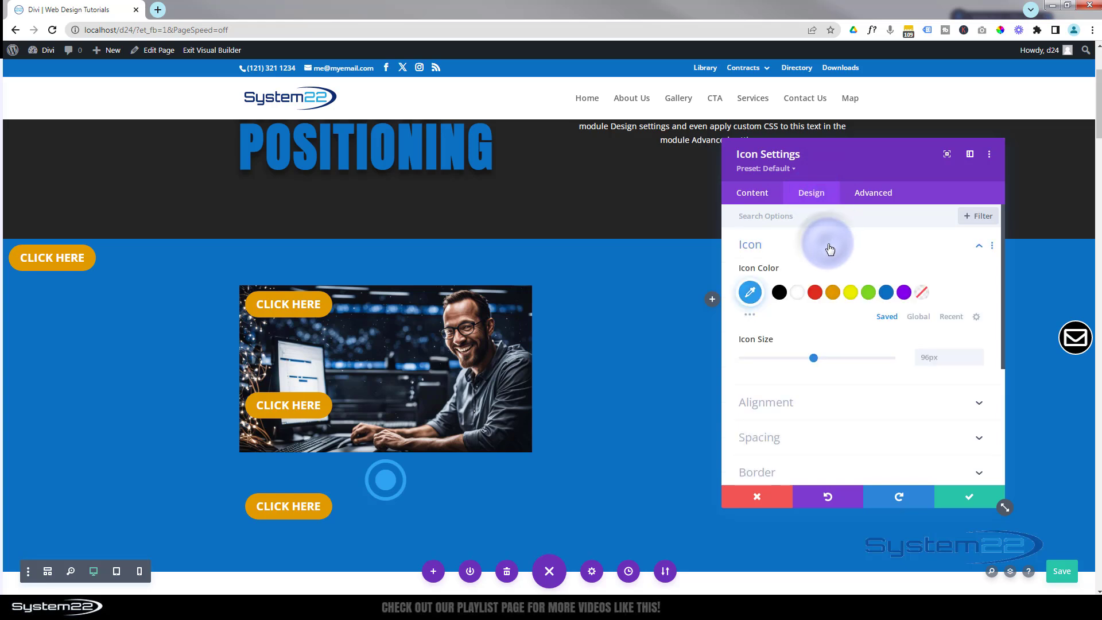
pyautogui.click(800, 296)
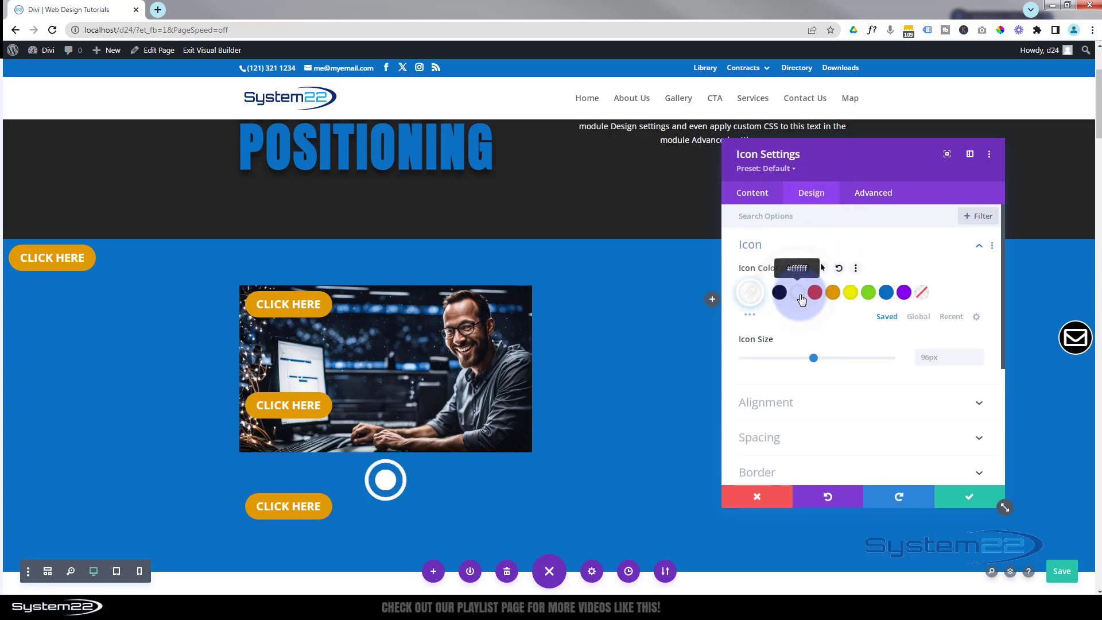
pyautogui.click(922, 357)
pyautogui.write('20')
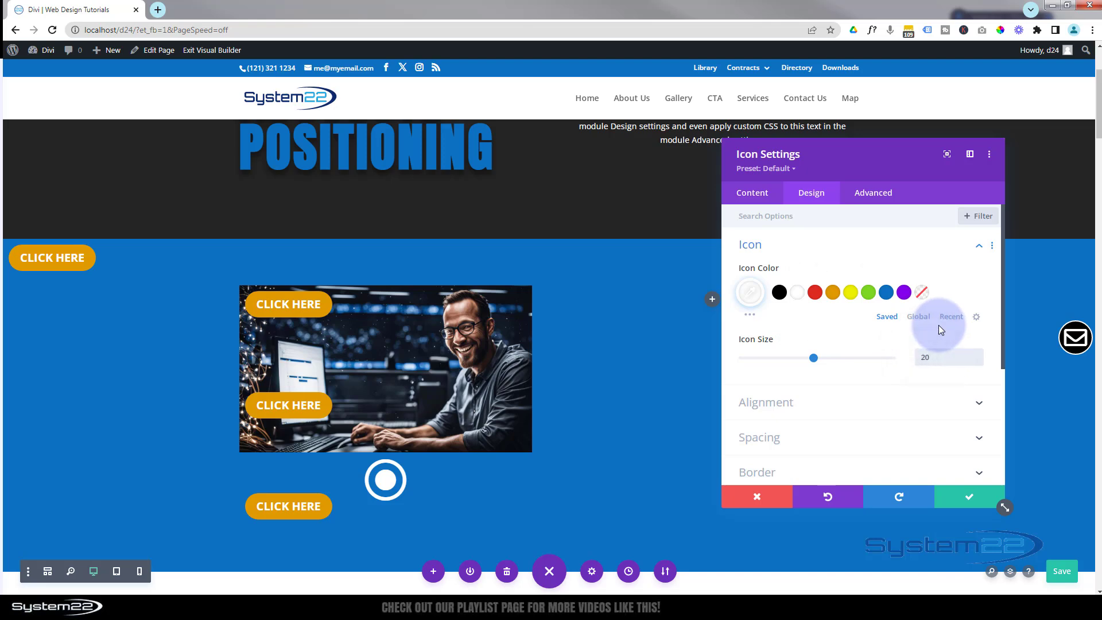
pyautogui.write('px')
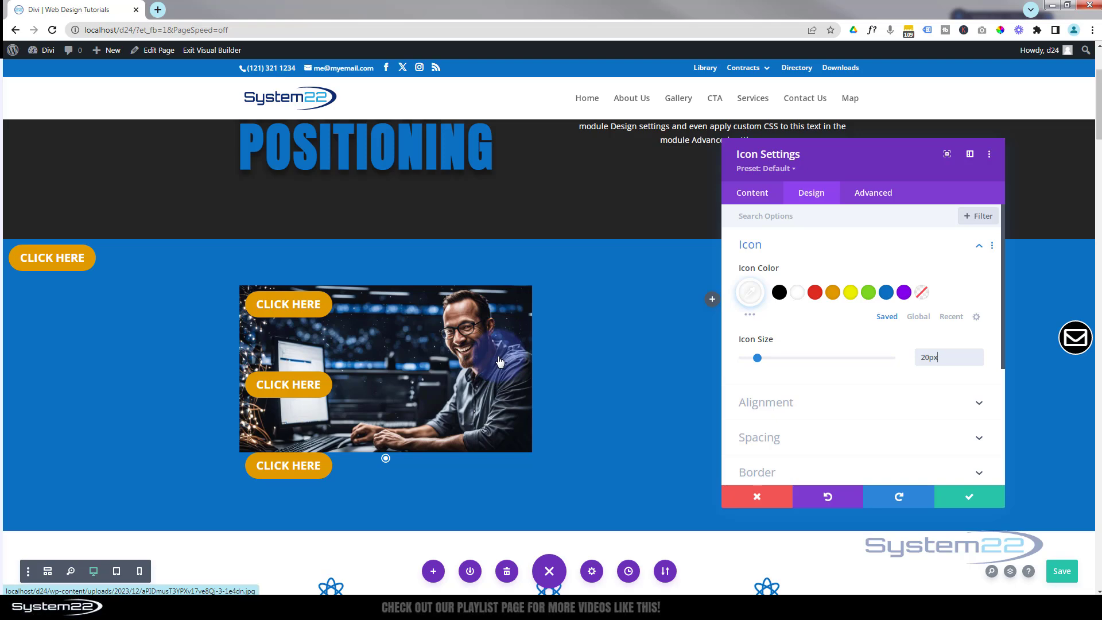
# Set the icon's position to Absolute and its location to the image's top-right corner
pyautogui.click(882, 197)
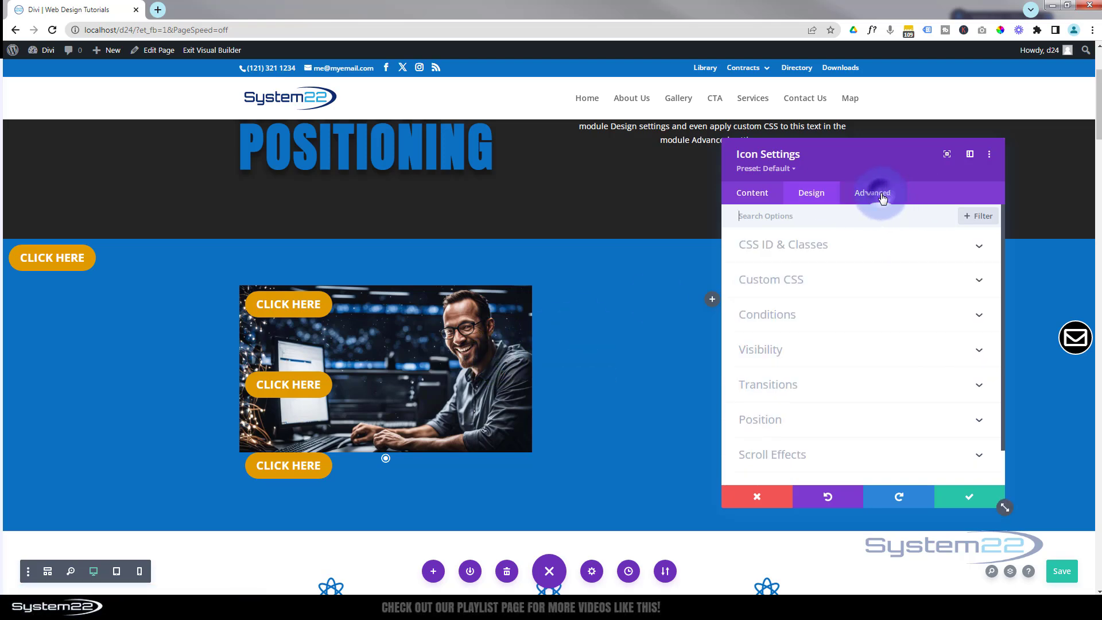
pyautogui.click(832, 420)
pyautogui.click(811, 329)
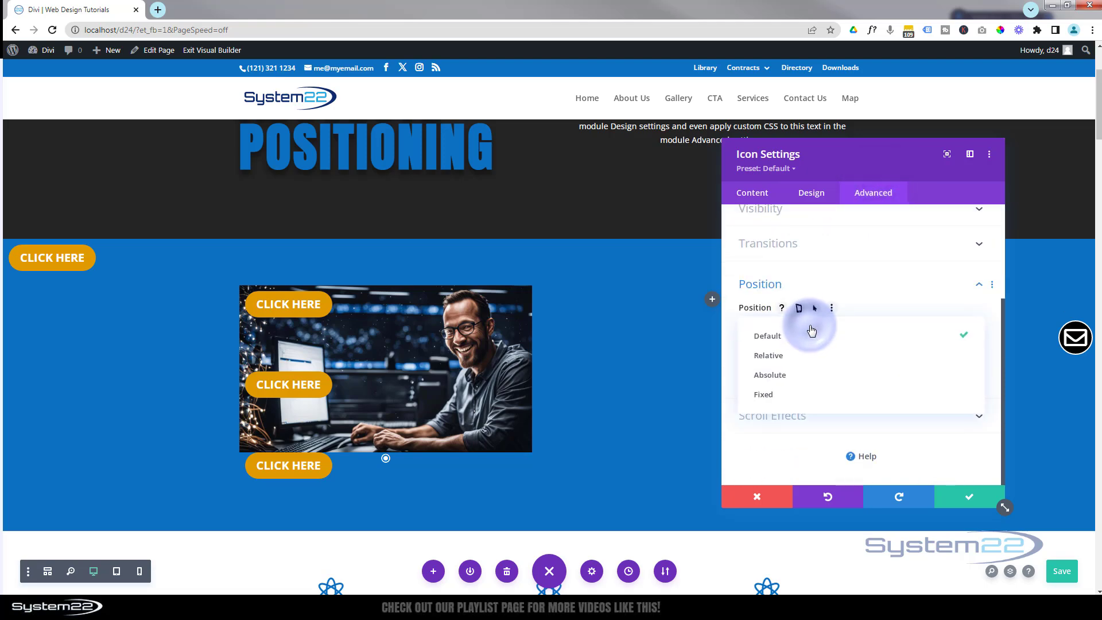
pyautogui.click(789, 376)
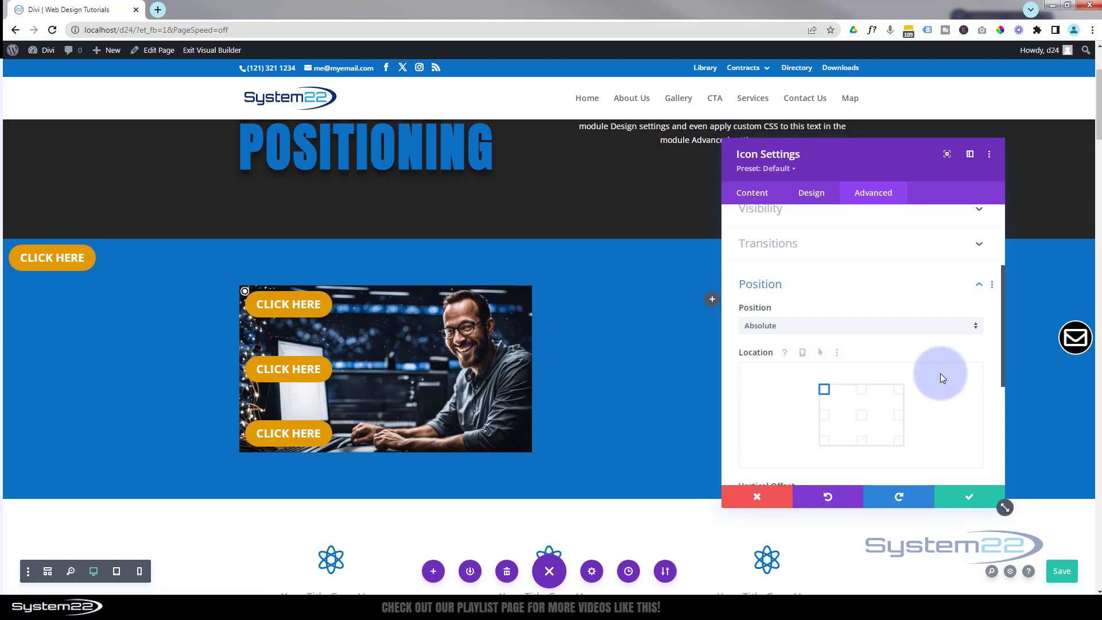
pyautogui.click(899, 390)
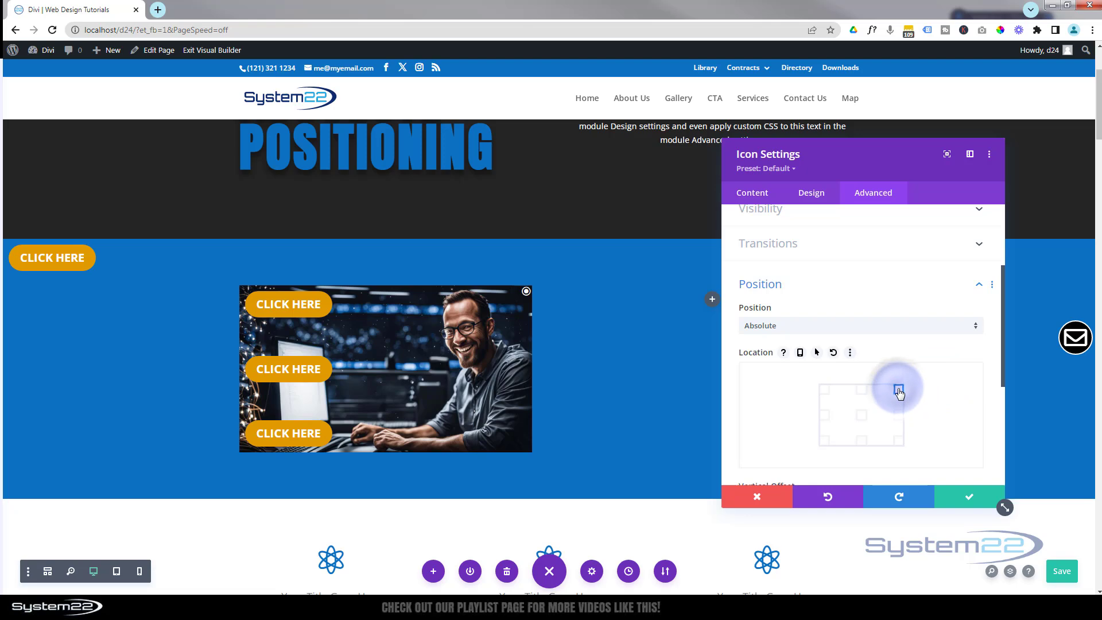
# Offset the icon 127px vertically and 57px horizontally so it sits on the man's shoulder
pyautogui.scroll(-2, 760, 338)
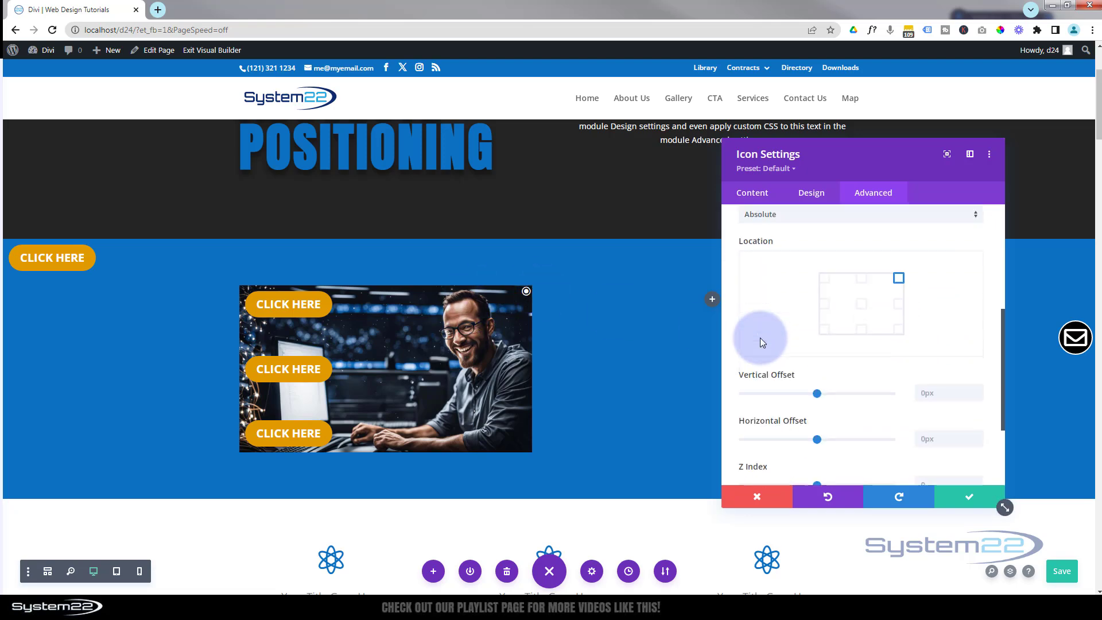
pyautogui.moveTo(818, 389); pyautogui.dragTo(826, 389)
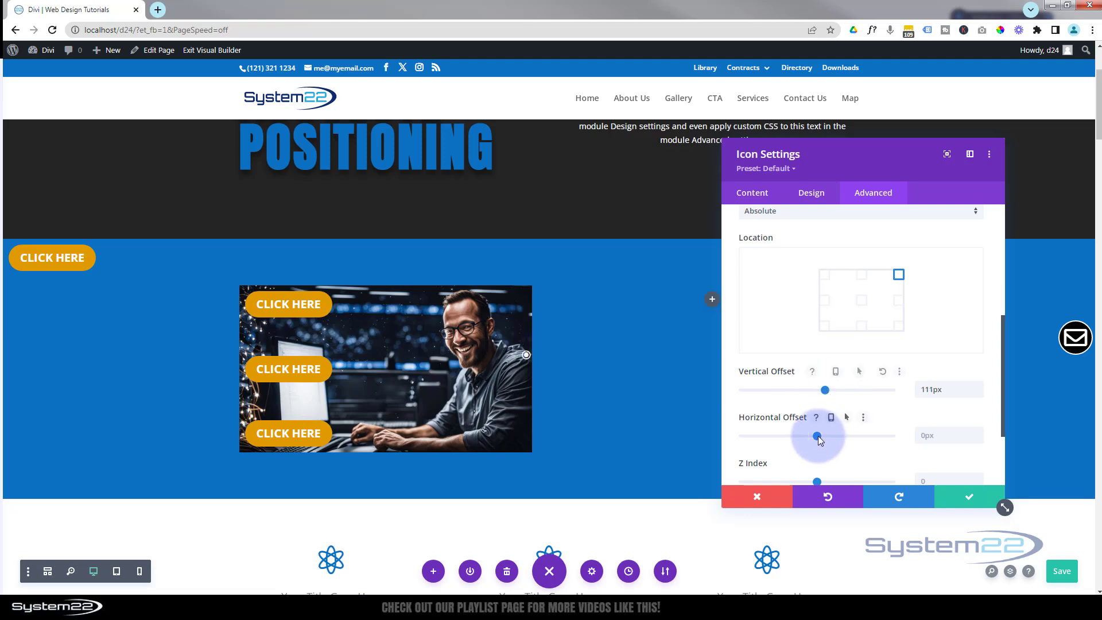
pyautogui.moveTo(817, 435); pyautogui.dragTo(825, 436)
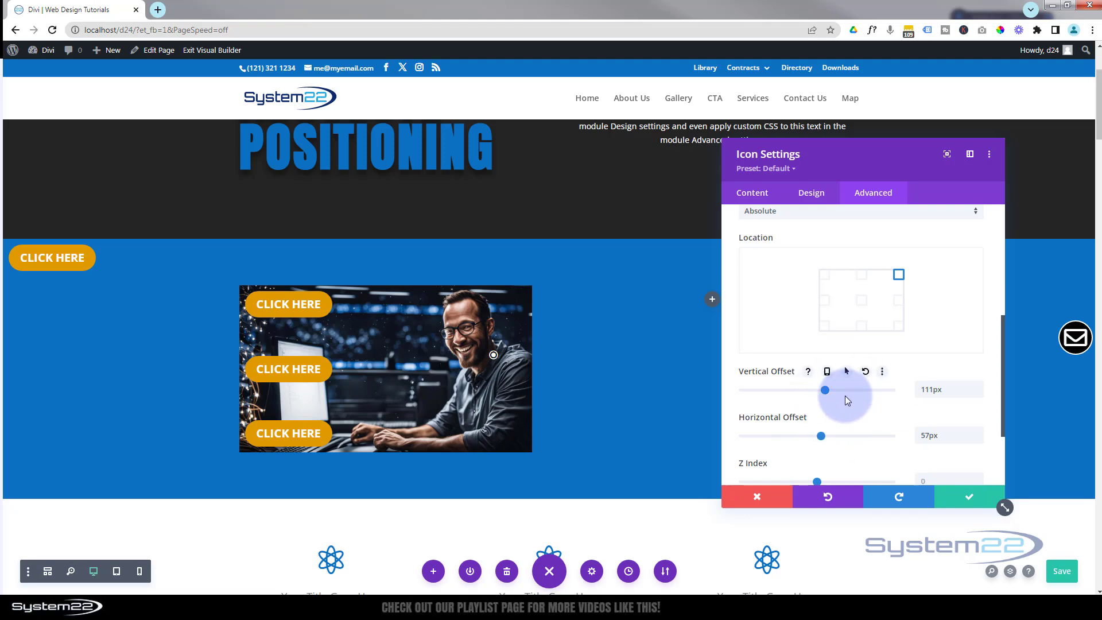
pyautogui.moveTo(826, 390); pyautogui.dragTo(827, 391)
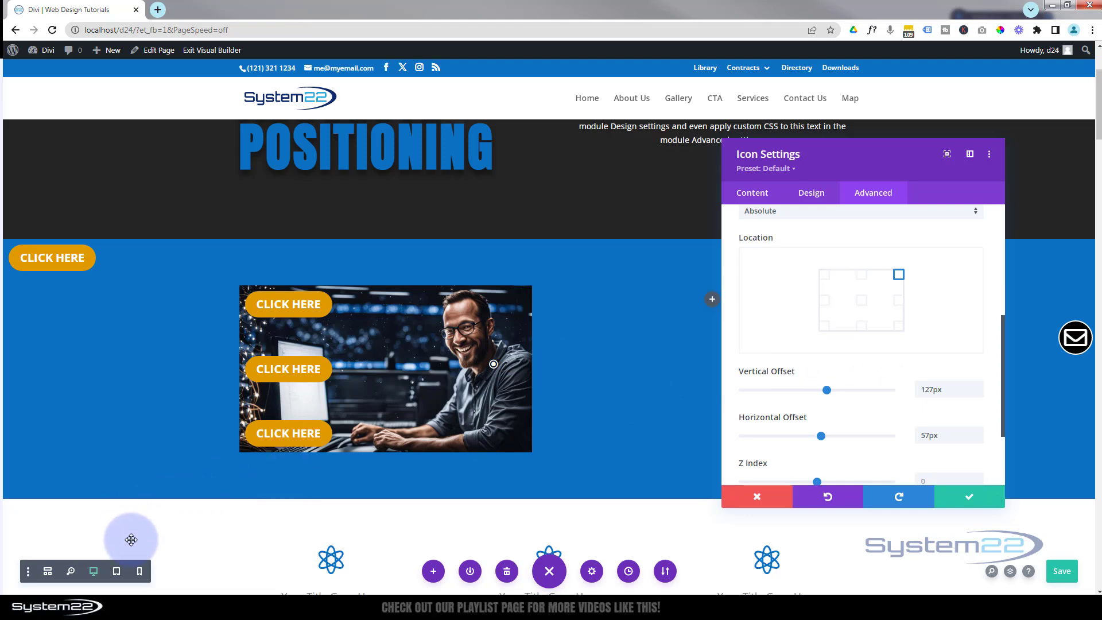
# In tablet view, give the icon tablet-specific offsets of 165px vertical and 80px horizontal
pyautogui.click(117, 572)
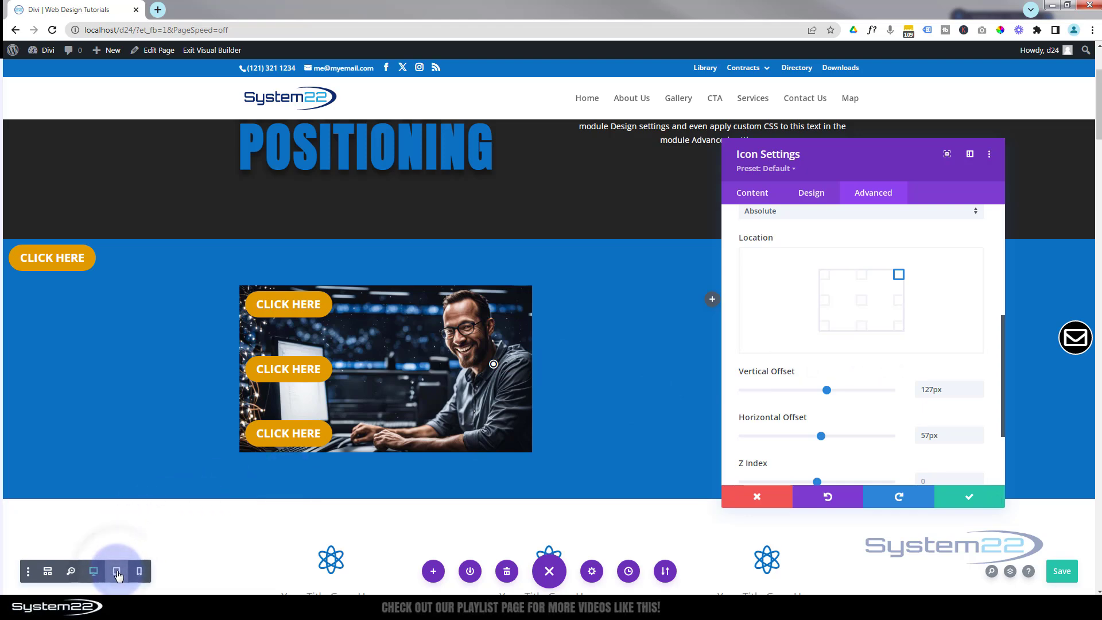
pyautogui.scroll(4, 424, 428)
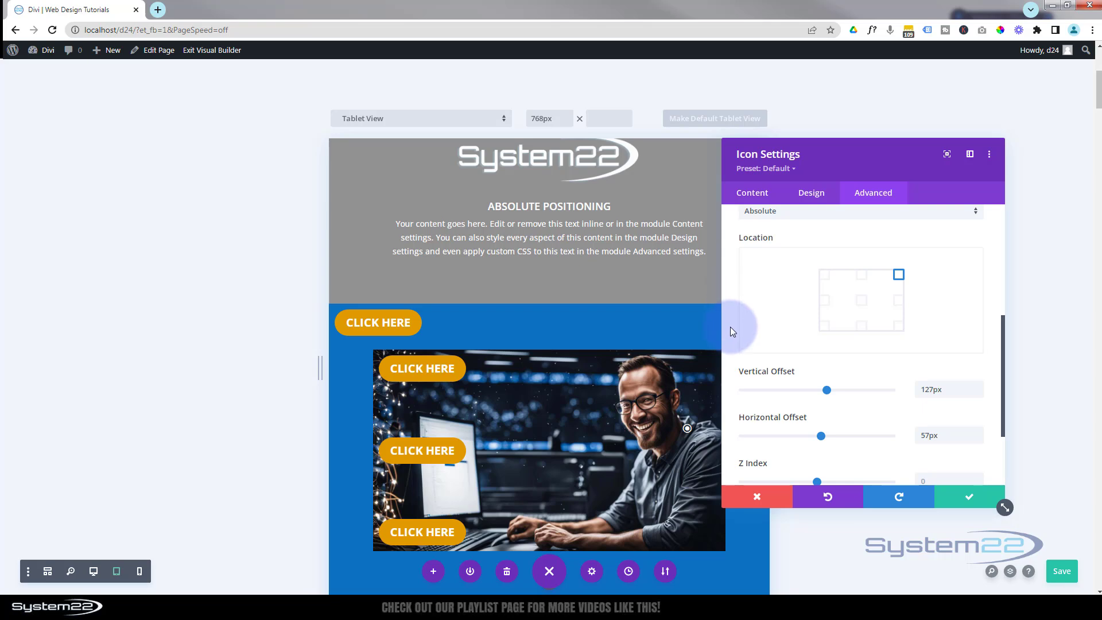
pyautogui.moveTo(753, 374)
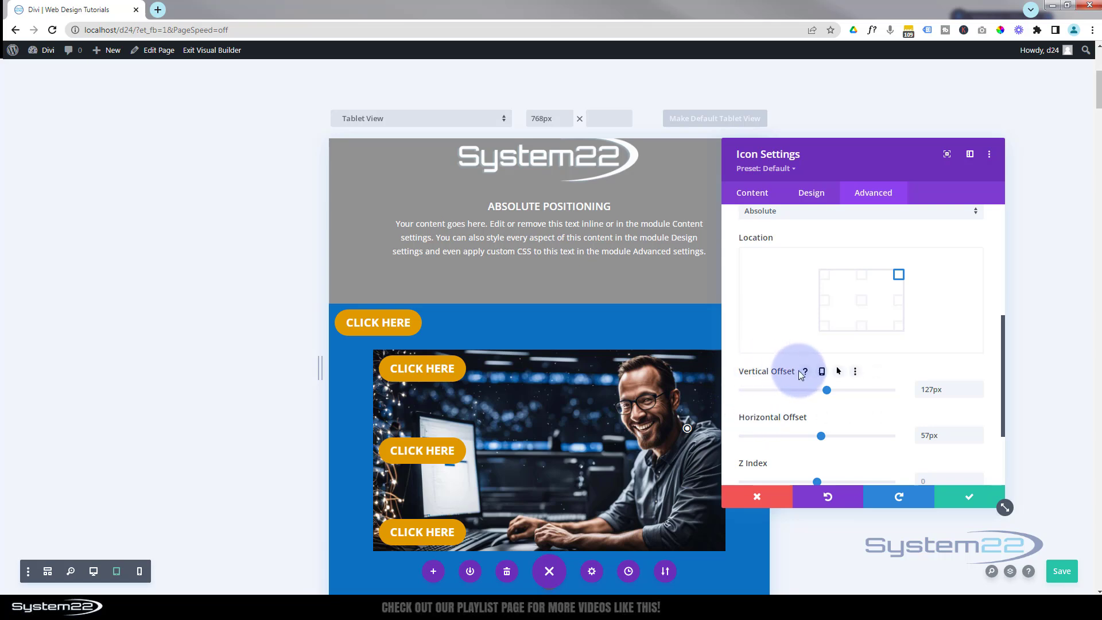
pyautogui.click(822, 373)
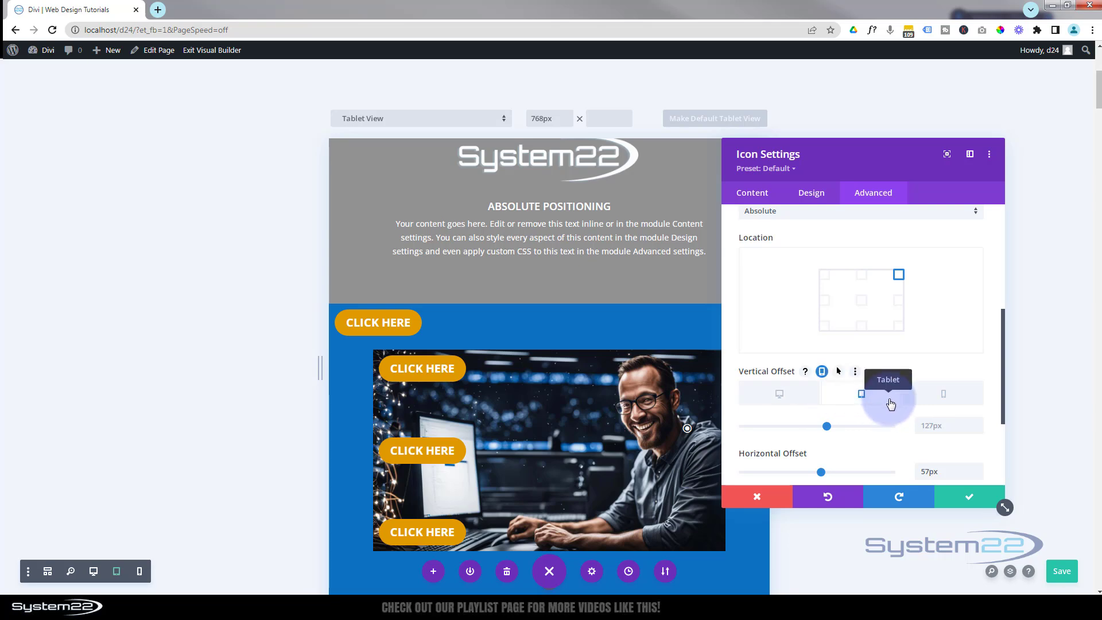
pyautogui.click(829, 426)
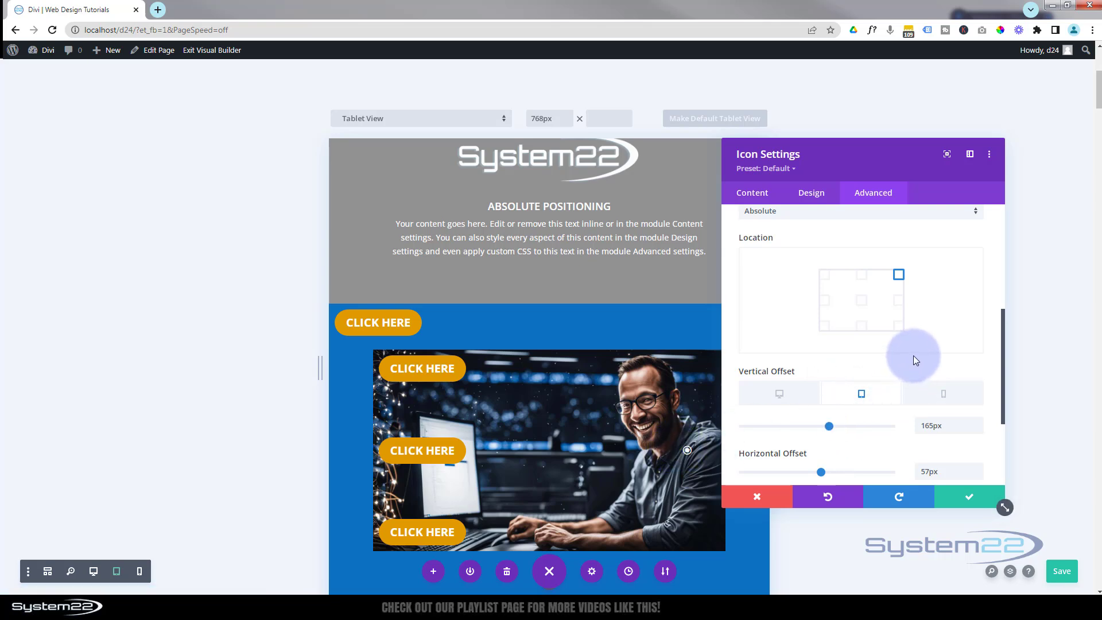
pyautogui.scroll(-1, 914, 356)
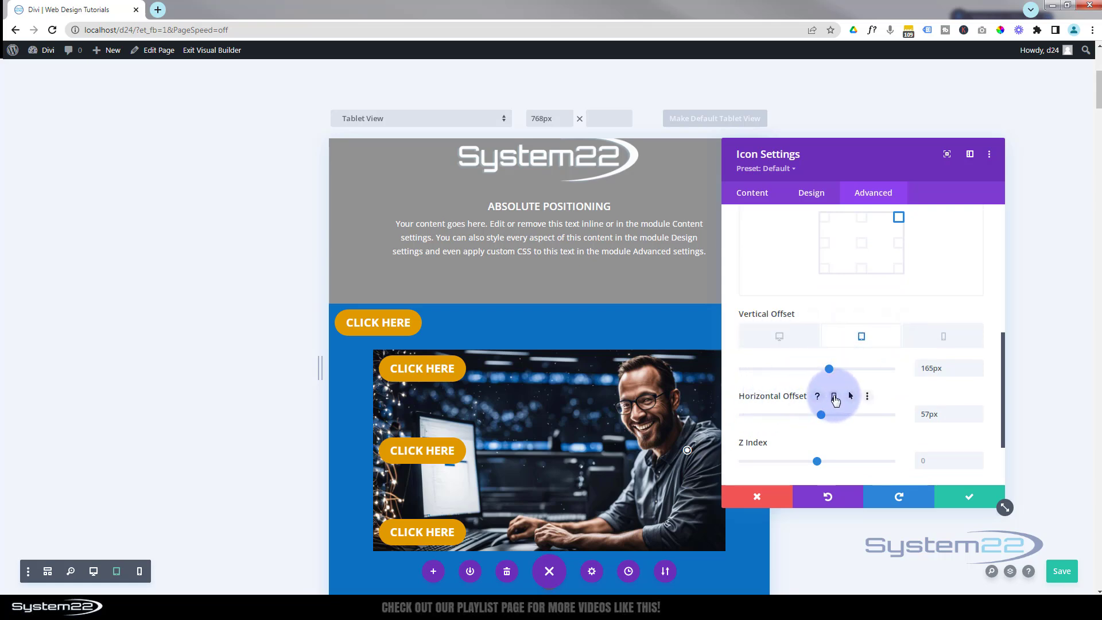
pyautogui.click(834, 396)
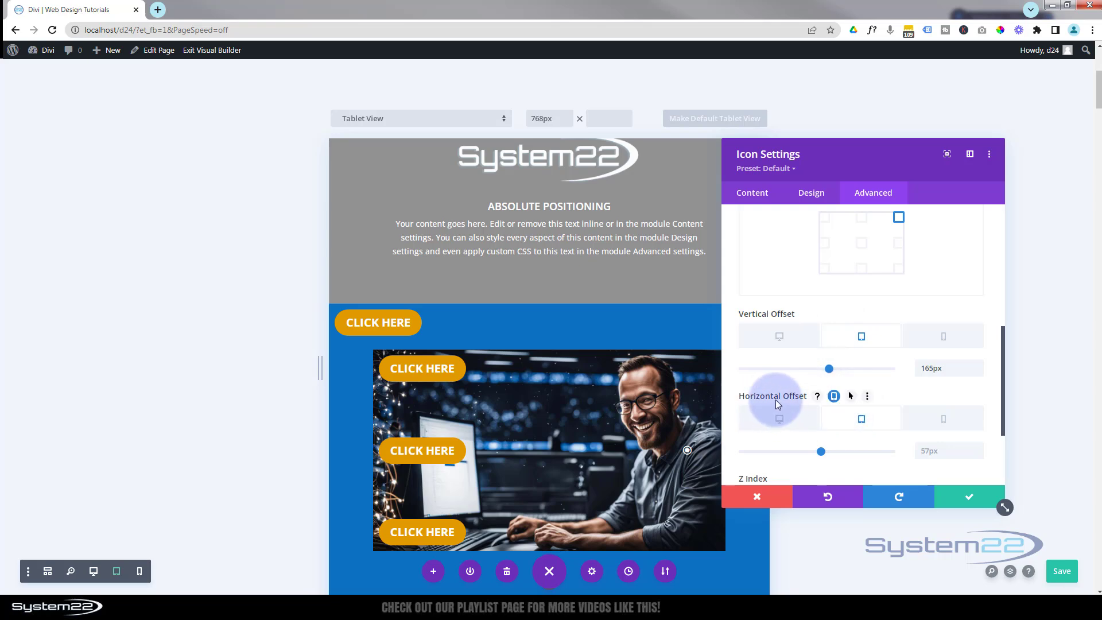
pyautogui.click(943, 453)
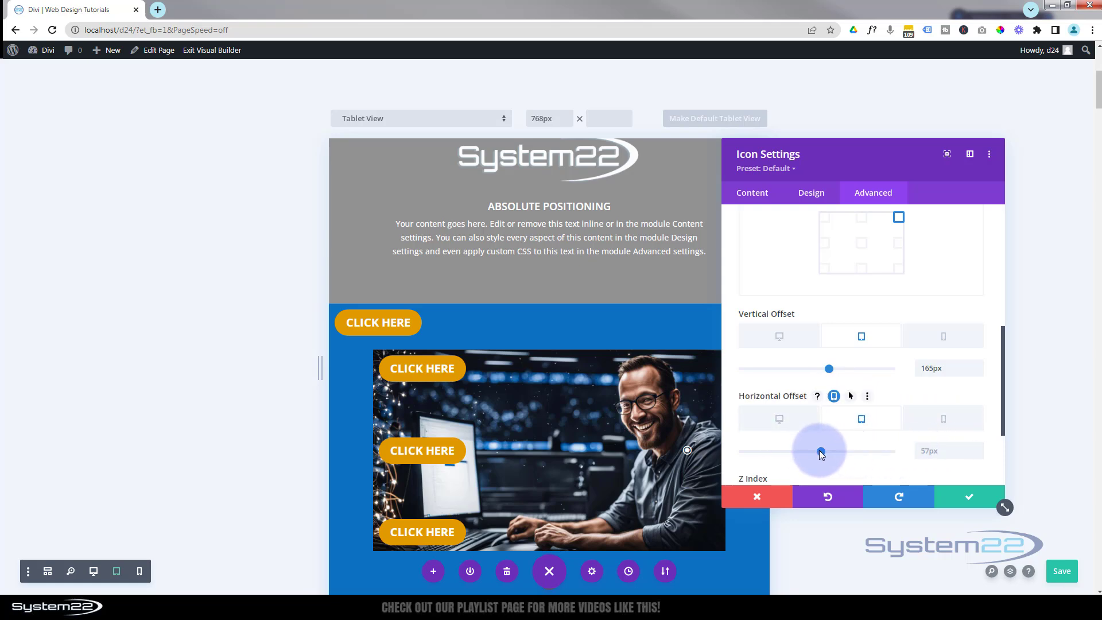
pyautogui.moveTo(819, 451); pyautogui.dragTo(823, 450)
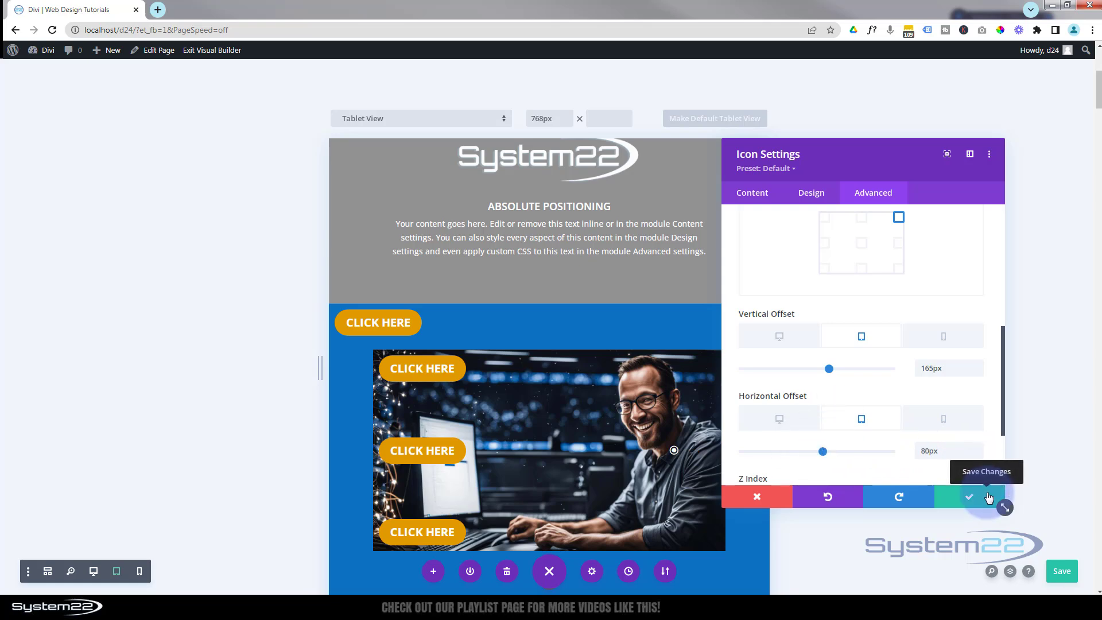
# In phone view, set the icon's phone offsets to 80px vertical and 34px horizontal, and save the icon settings
pyautogui.click(140, 571)
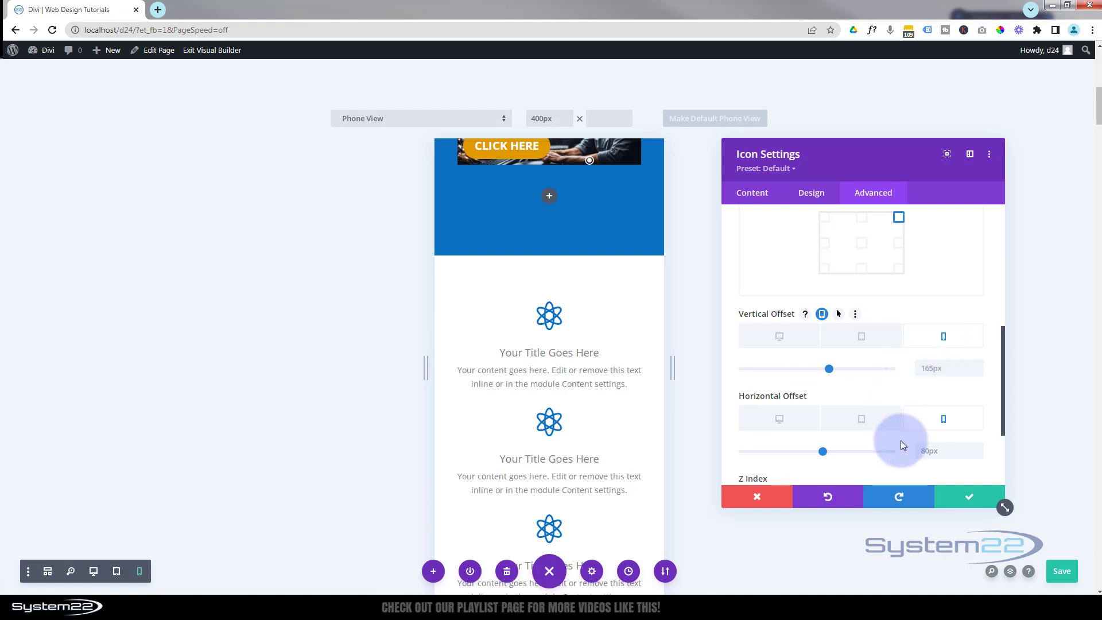
pyautogui.scroll(3, 586, 418)
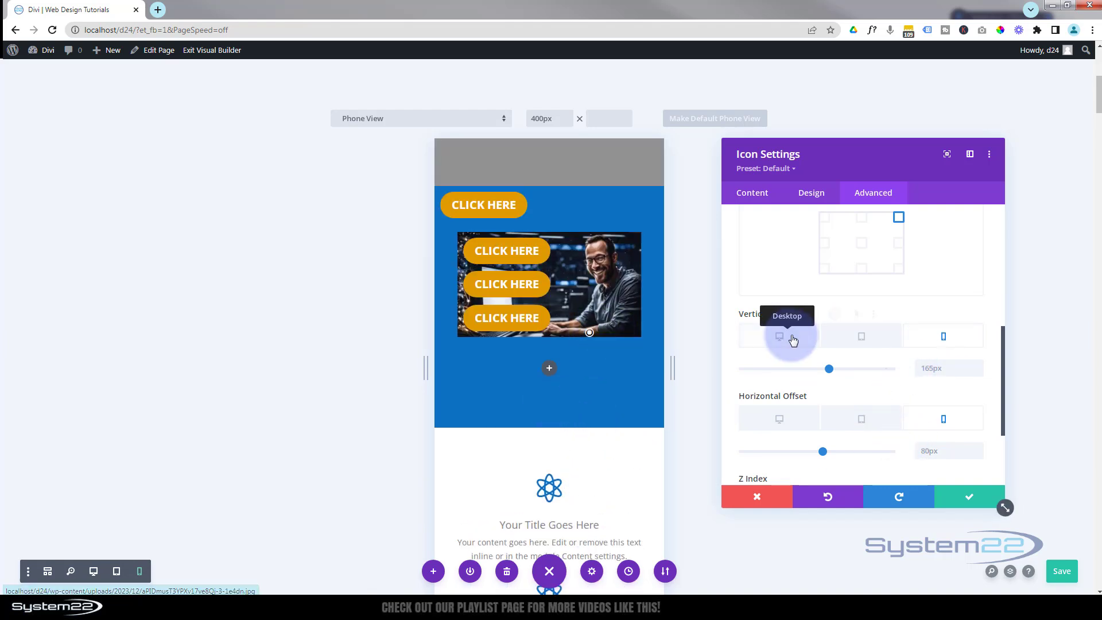
pyautogui.moveTo(829, 368); pyautogui.dragTo(824, 368)
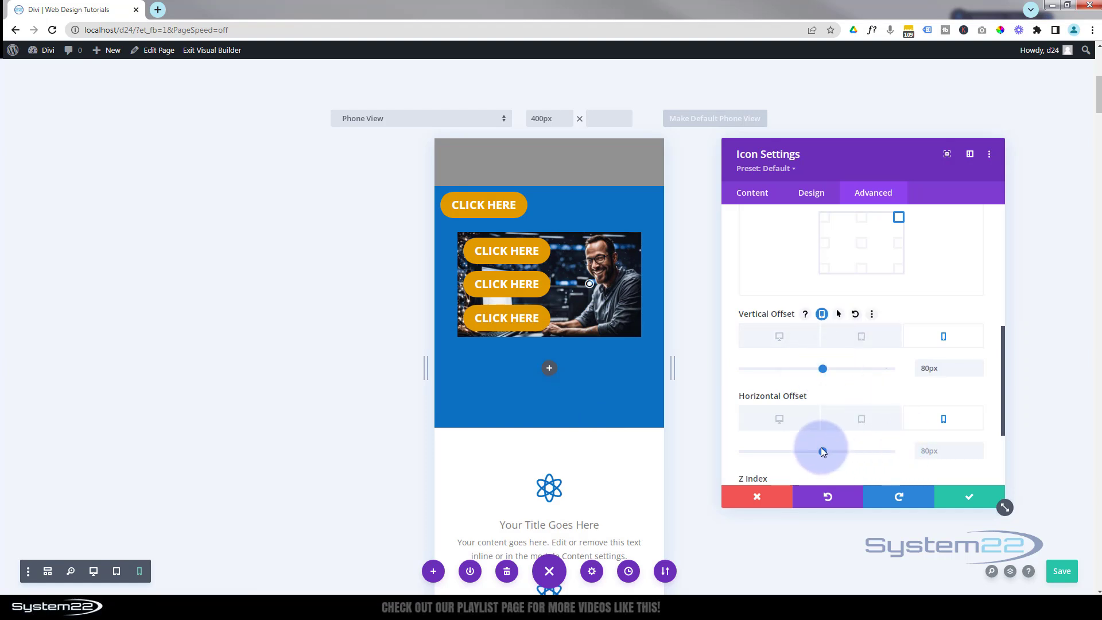
pyautogui.moveTo(824, 451); pyautogui.dragTo(819, 451)
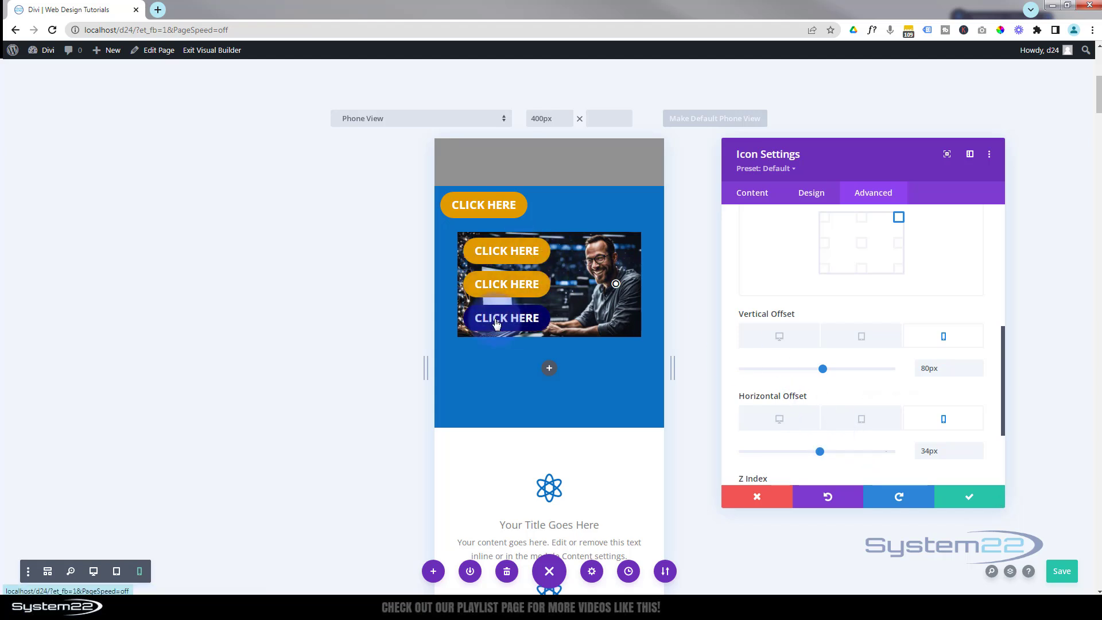
pyautogui.click(969, 501)
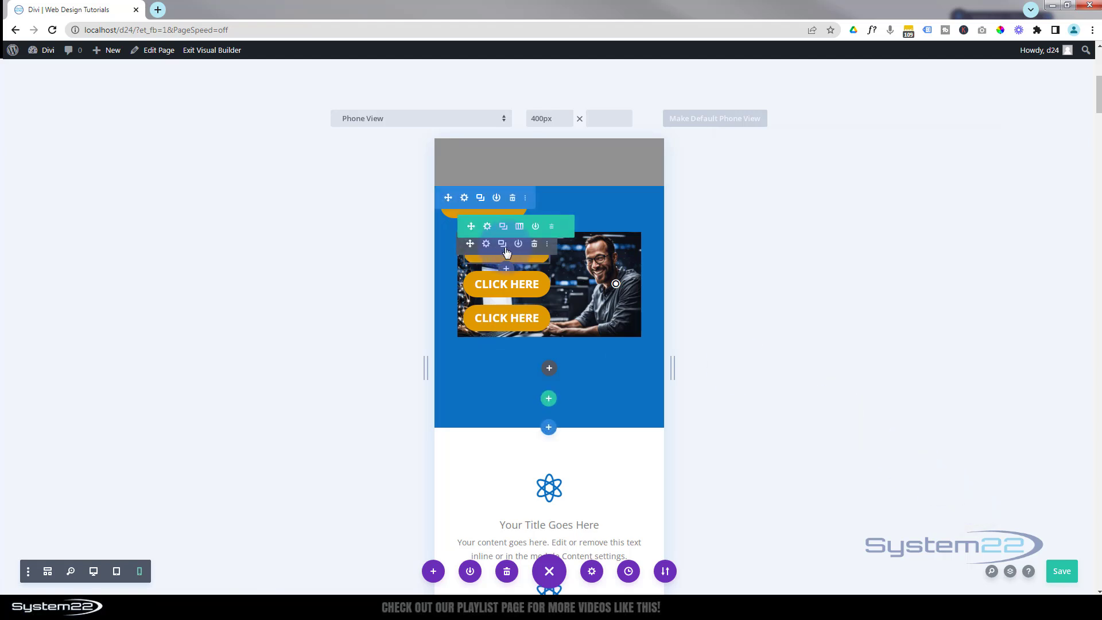
# Enable custom styles for the uppermost button on the image, set its phone text size to 12px and save its settings
pyautogui.click(487, 248)
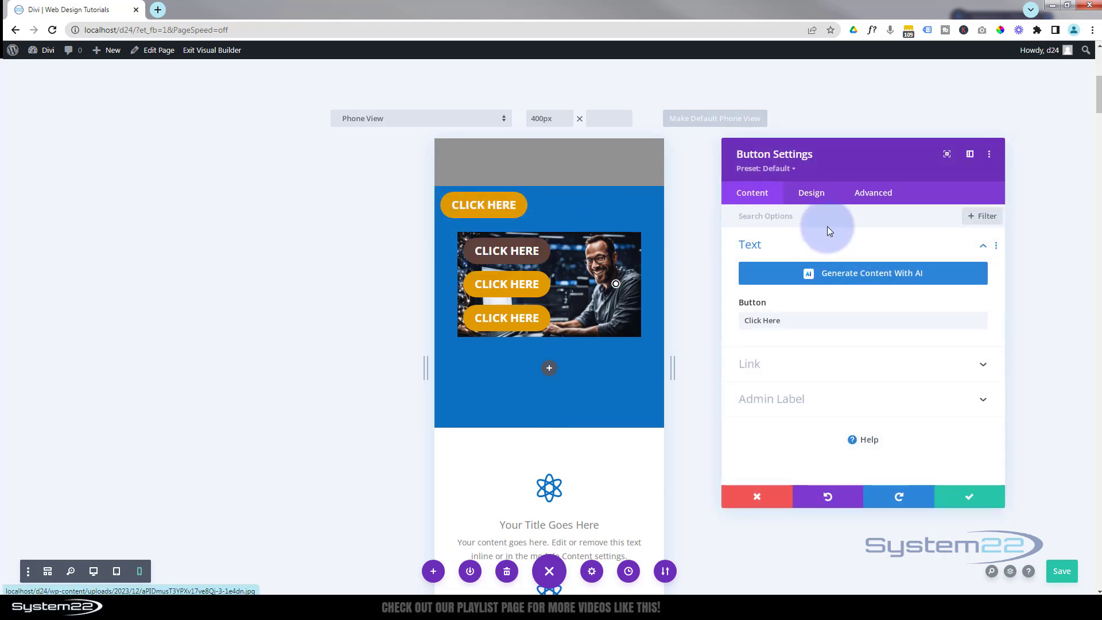
pyautogui.click(814, 196)
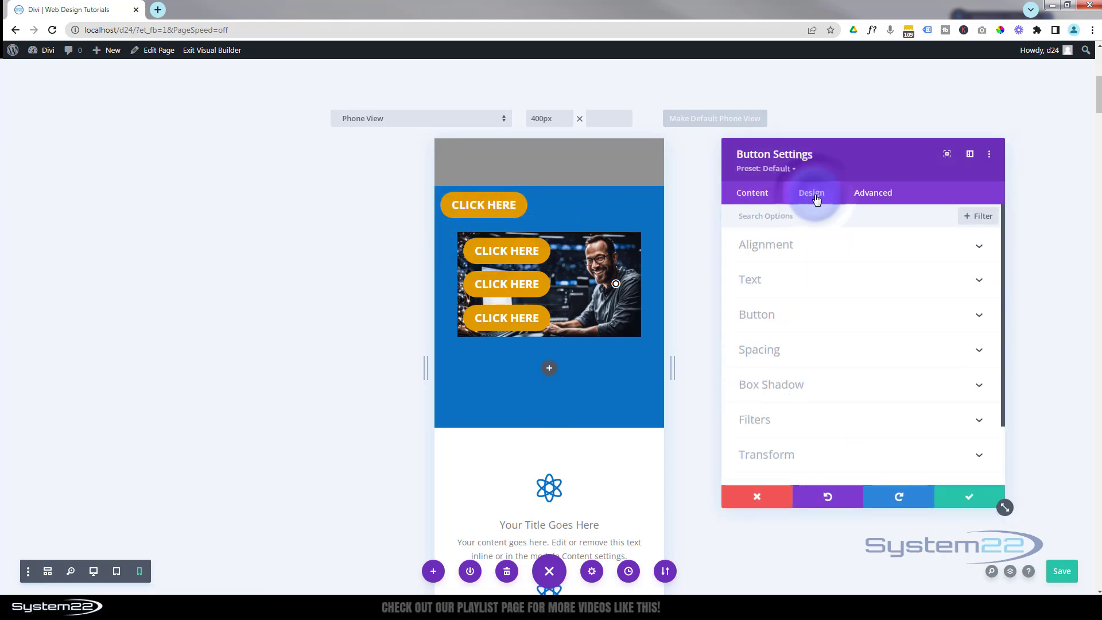
pyautogui.click(837, 314)
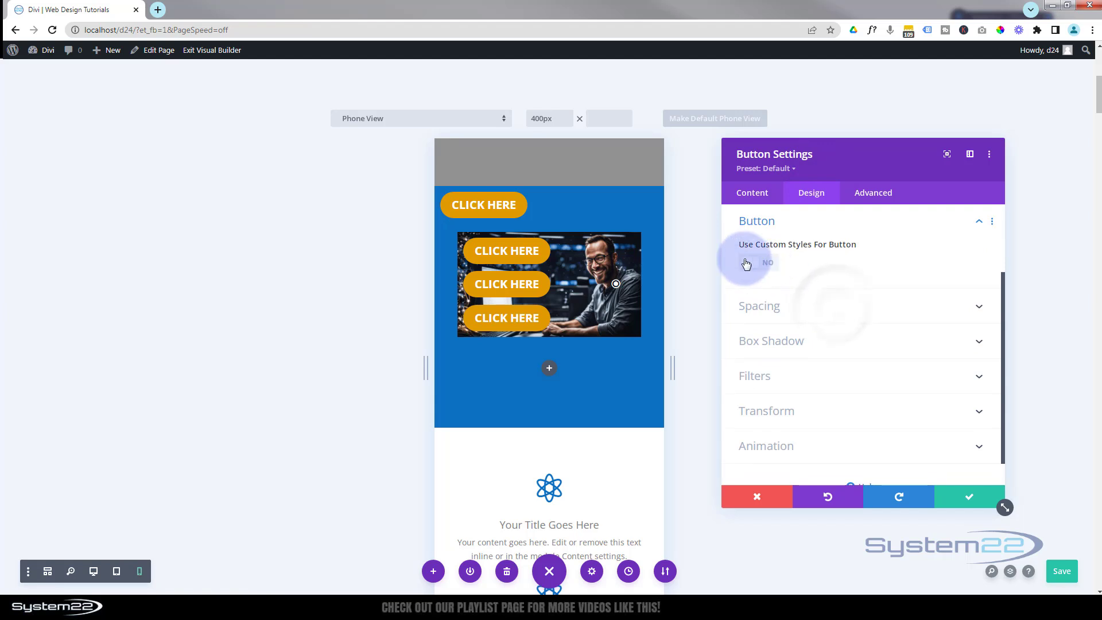
pyautogui.click(767, 267)
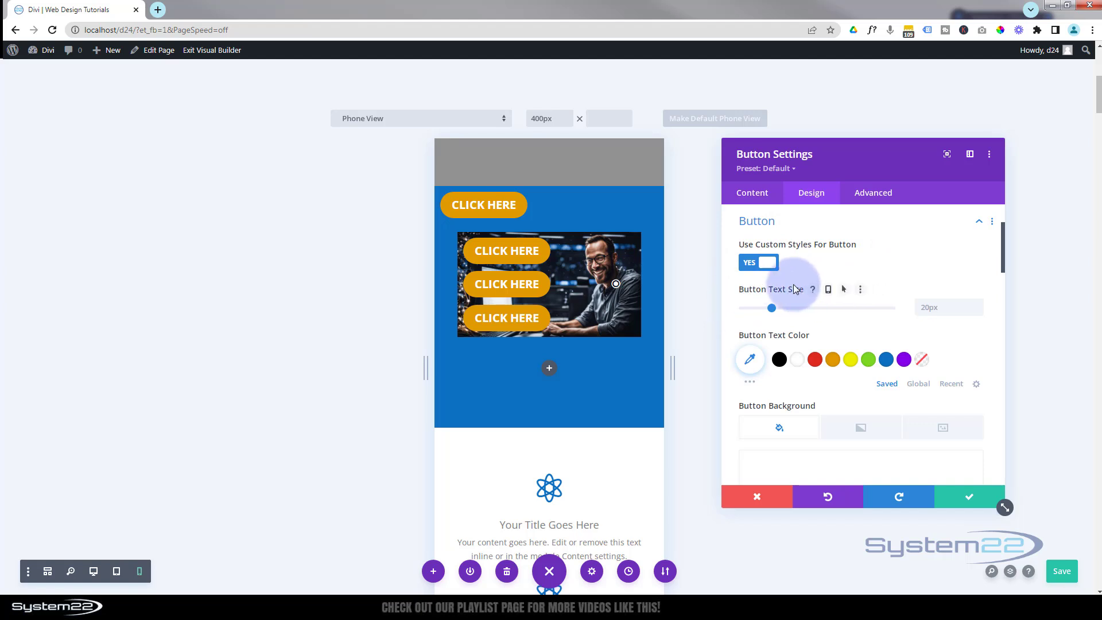
pyautogui.click(830, 291)
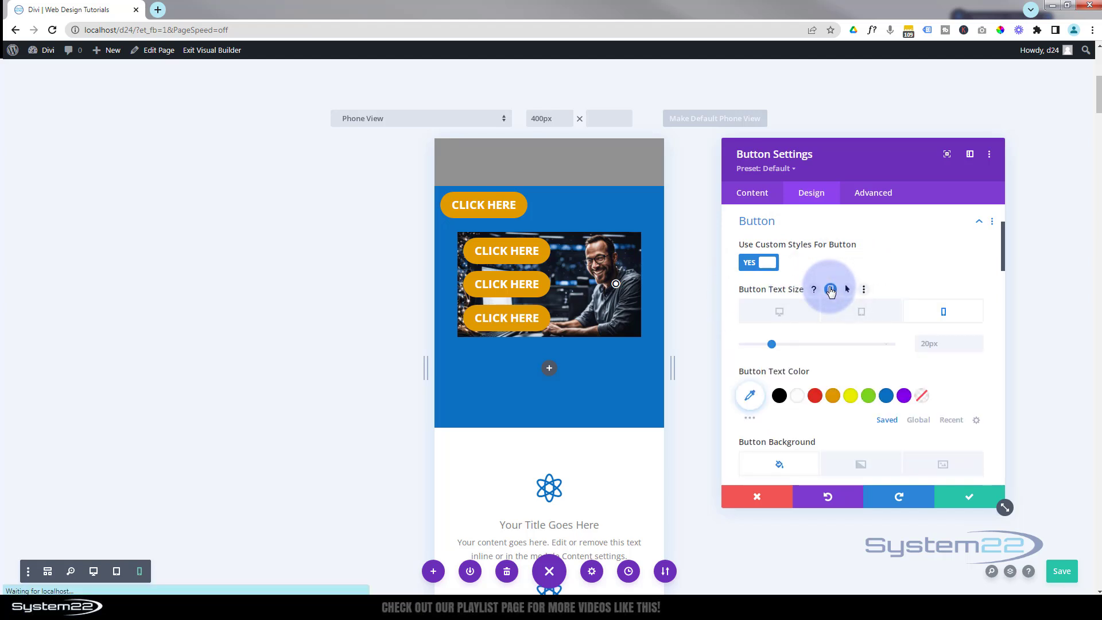
pyautogui.click(945, 316)
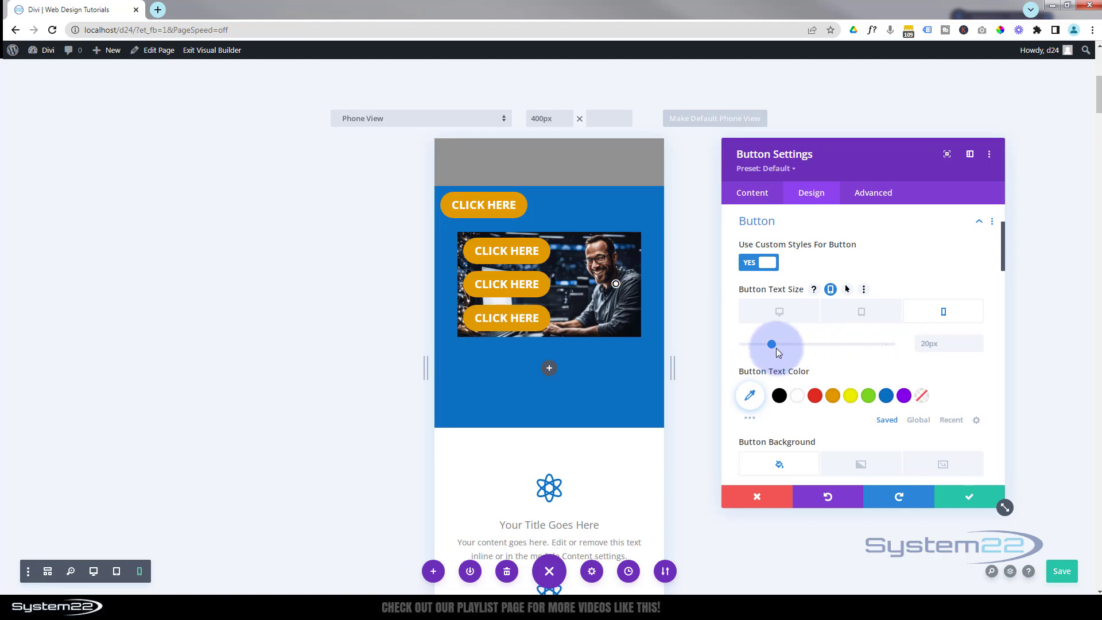
pyautogui.moveTo(771, 347); pyautogui.dragTo(763, 347)
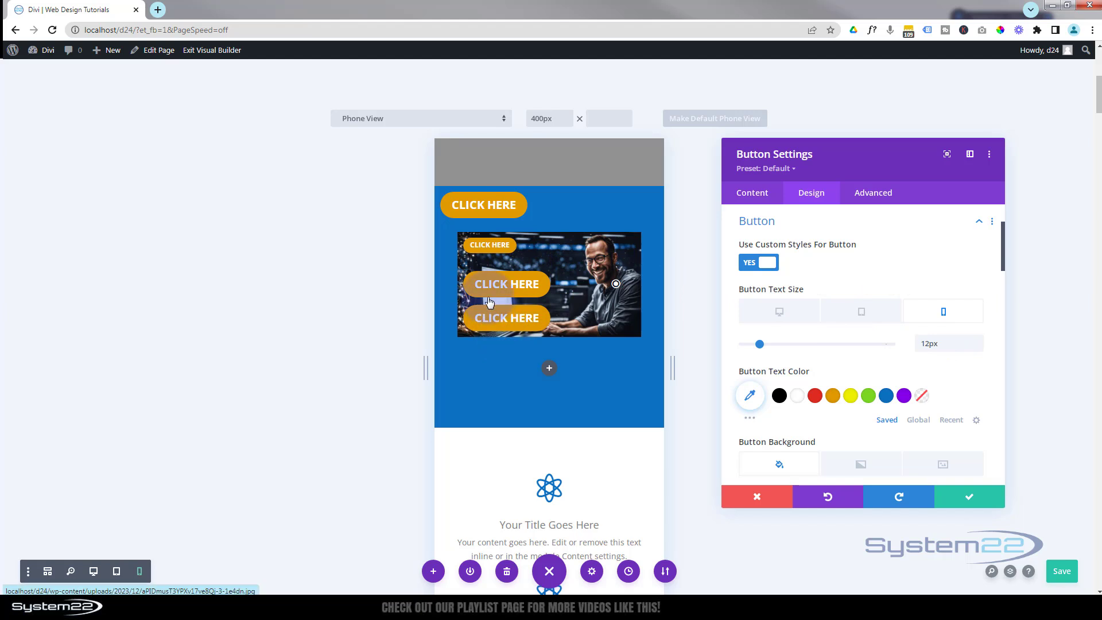
pyautogui.click(966, 501)
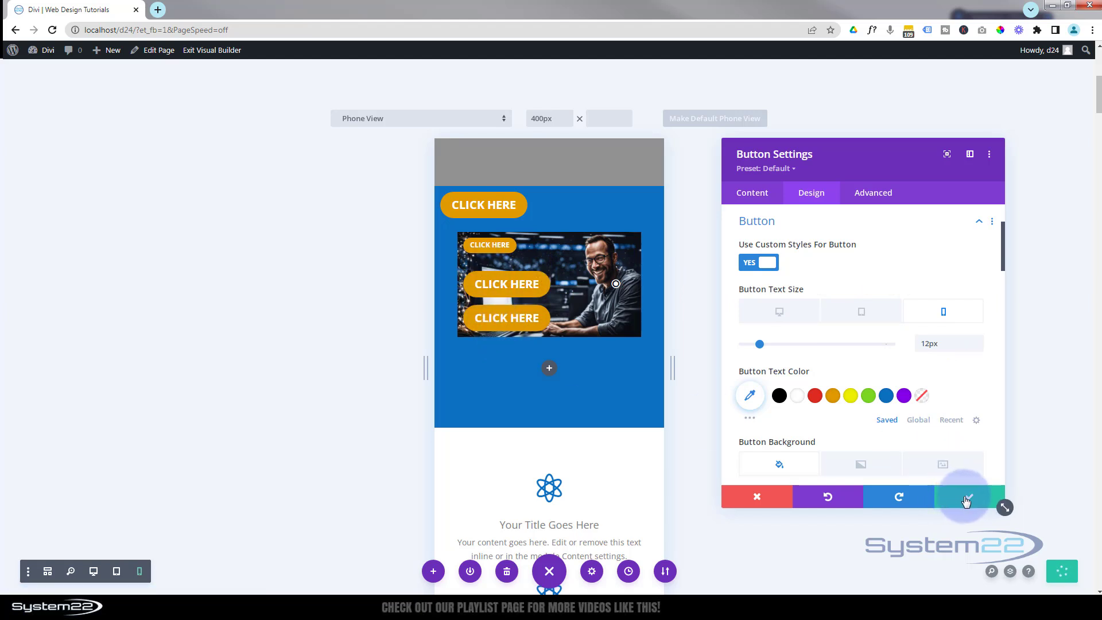
pyautogui.click(966, 501)
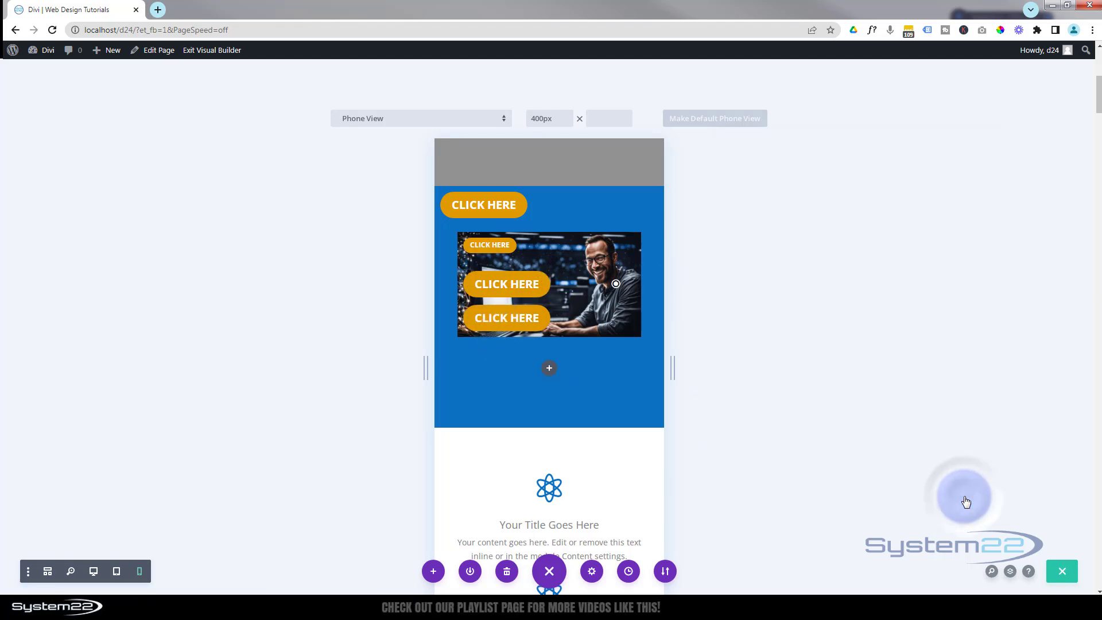
# Return to desktop view, give the white section below the image section the CSS ID "info" and save its settings
pyautogui.click(94, 571)
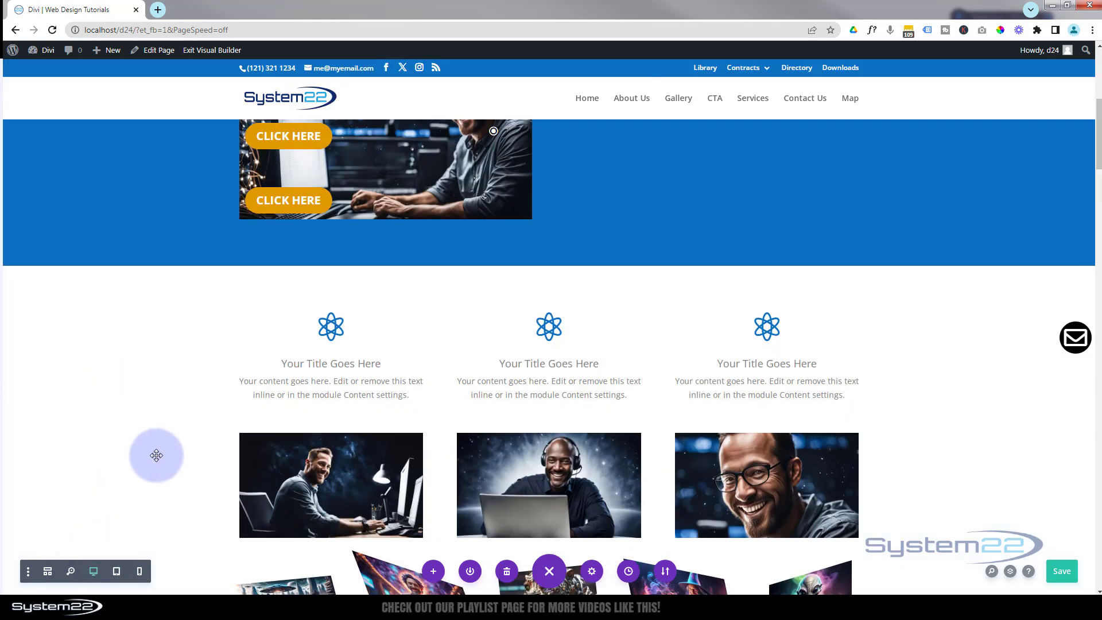
pyautogui.scroll(-1, 156, 454)
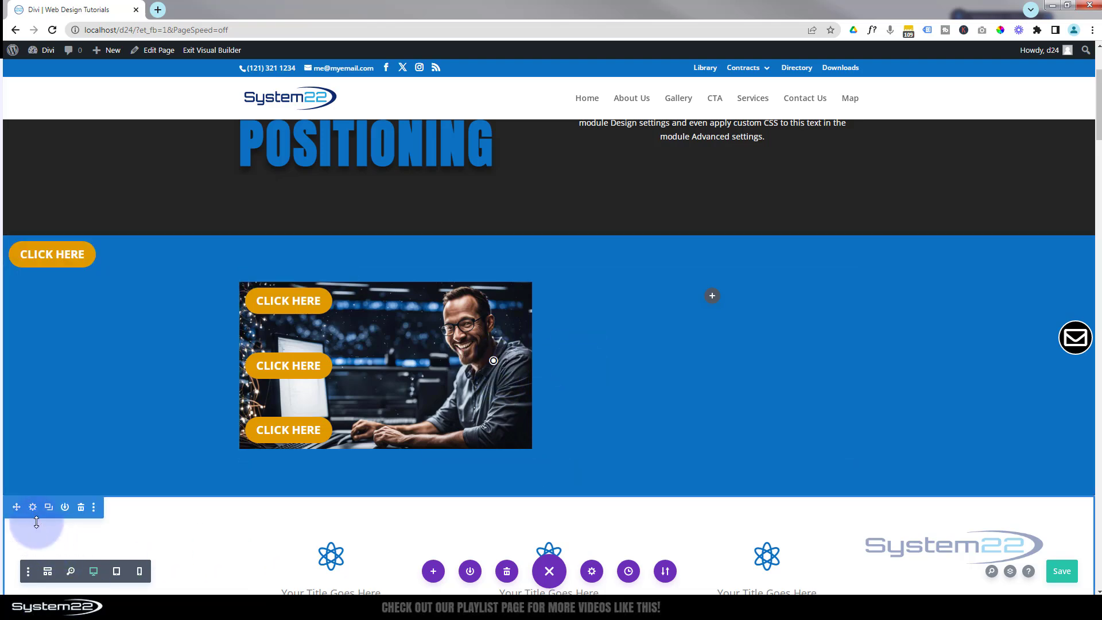
pyautogui.click(33, 508)
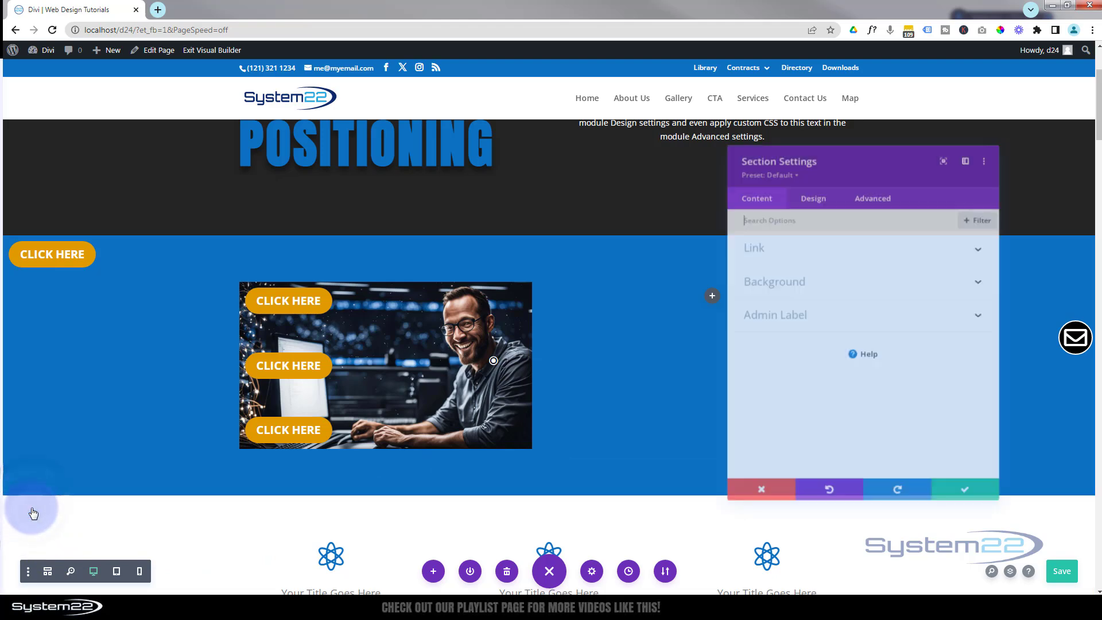
pyautogui.click(872, 192)
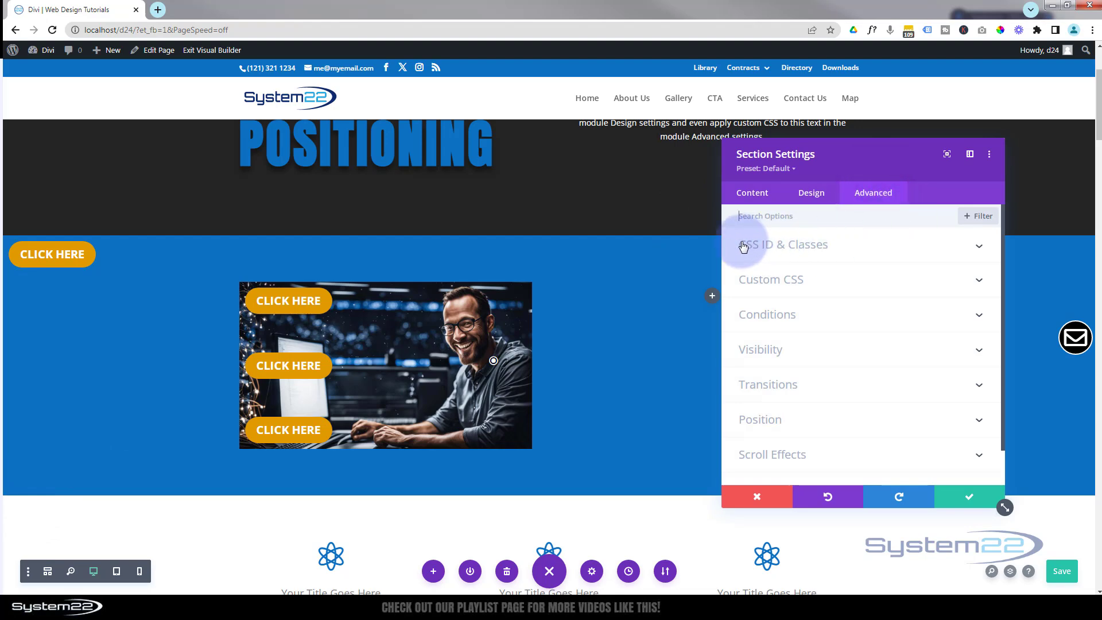
pyautogui.click(865, 253)
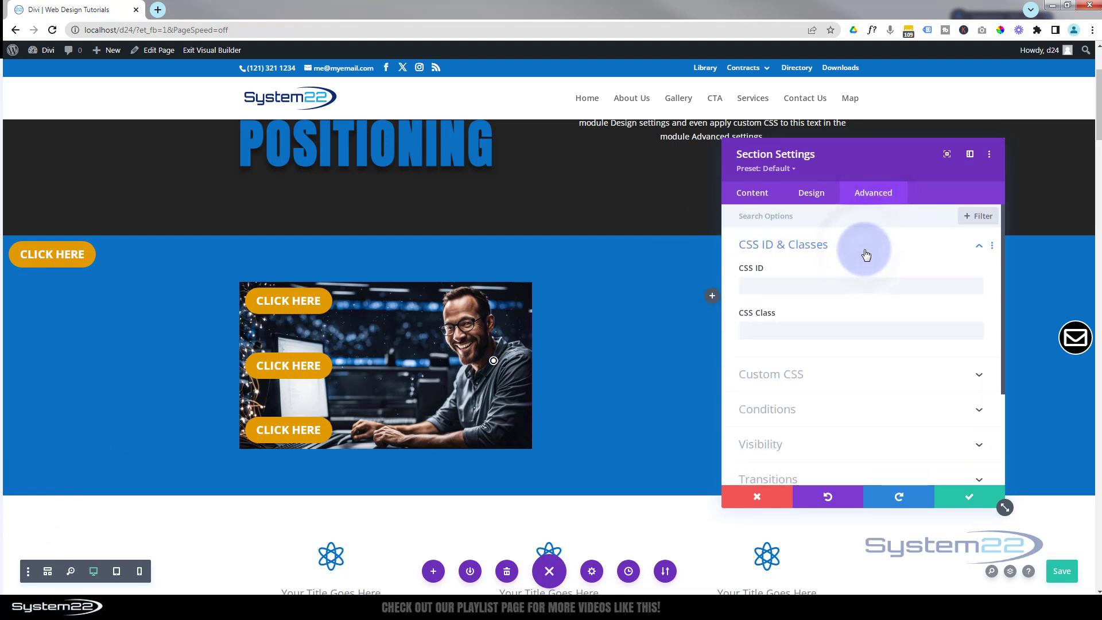
pyautogui.click(760, 286)
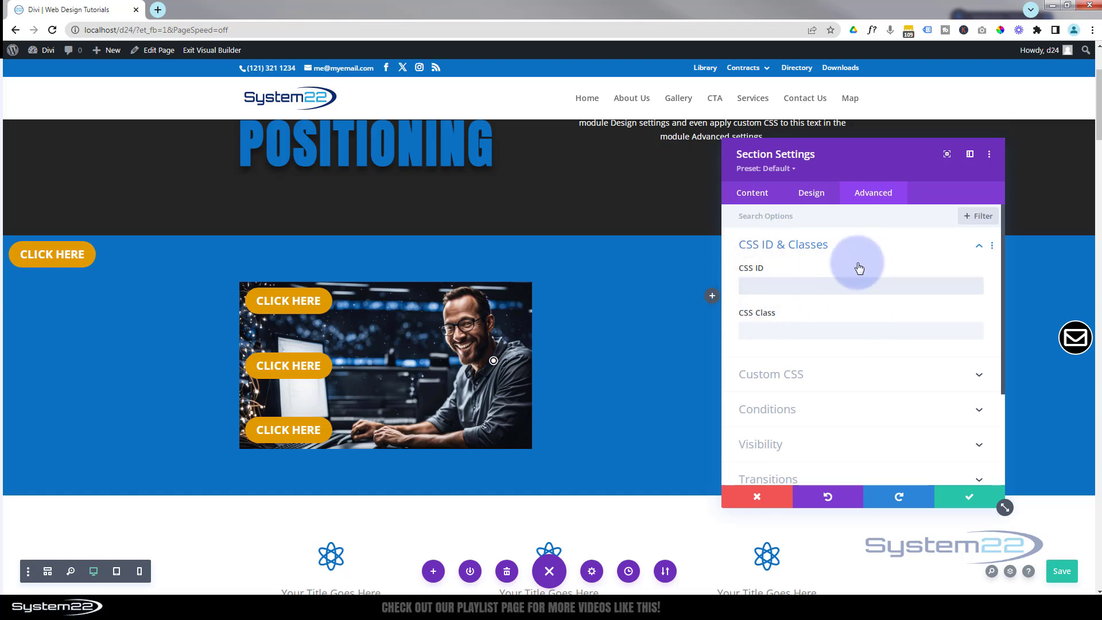
pyautogui.write('info')
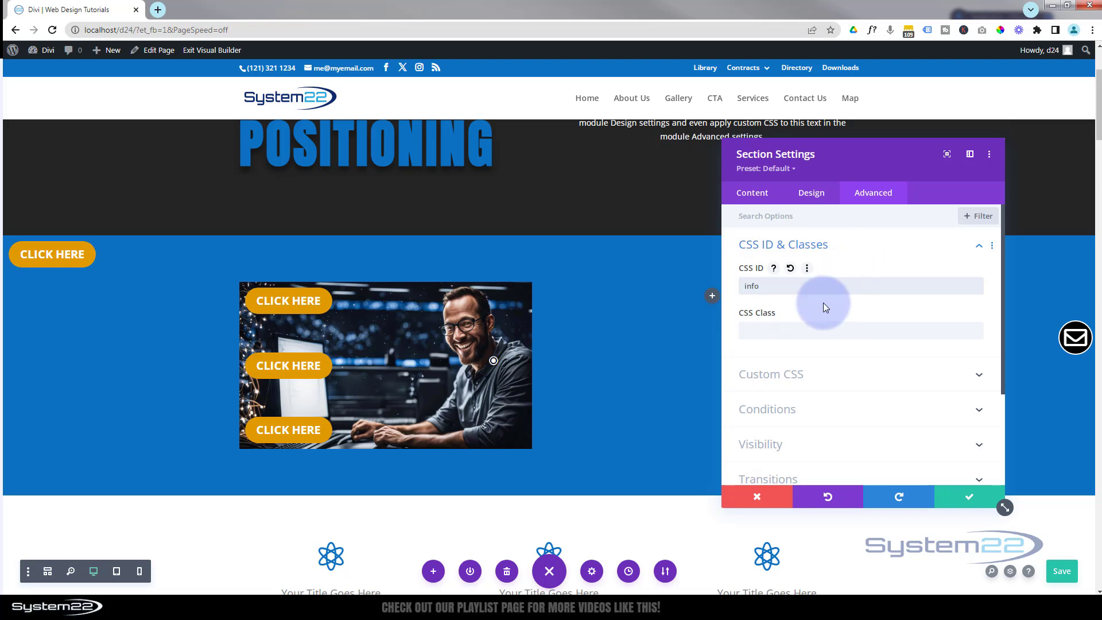
pyautogui.doubleClick(753, 285)
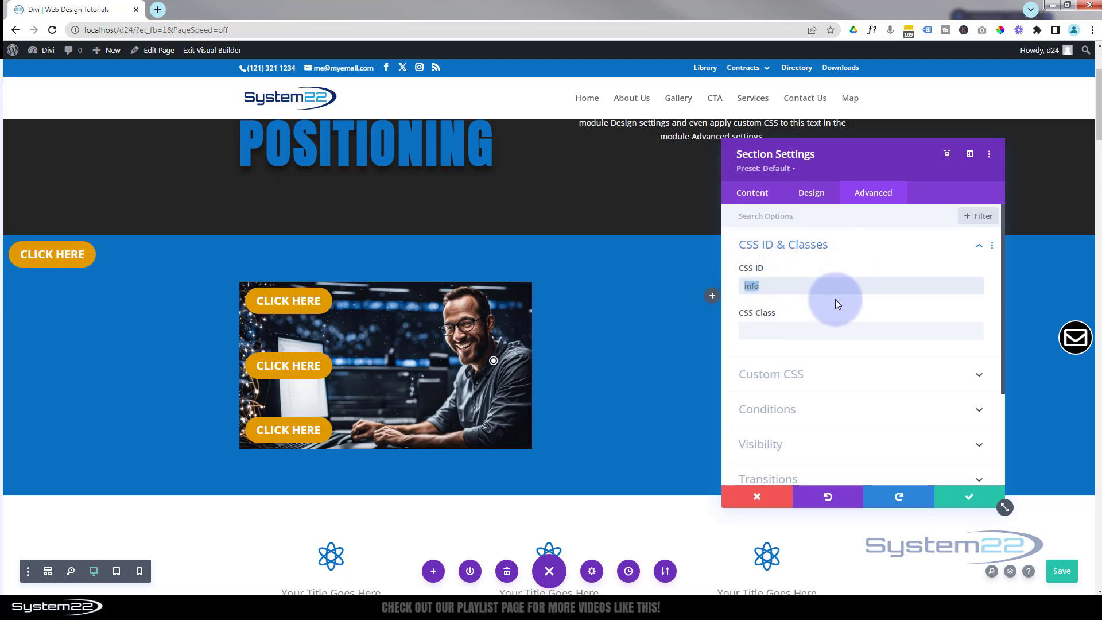
pyautogui.click(966, 498)
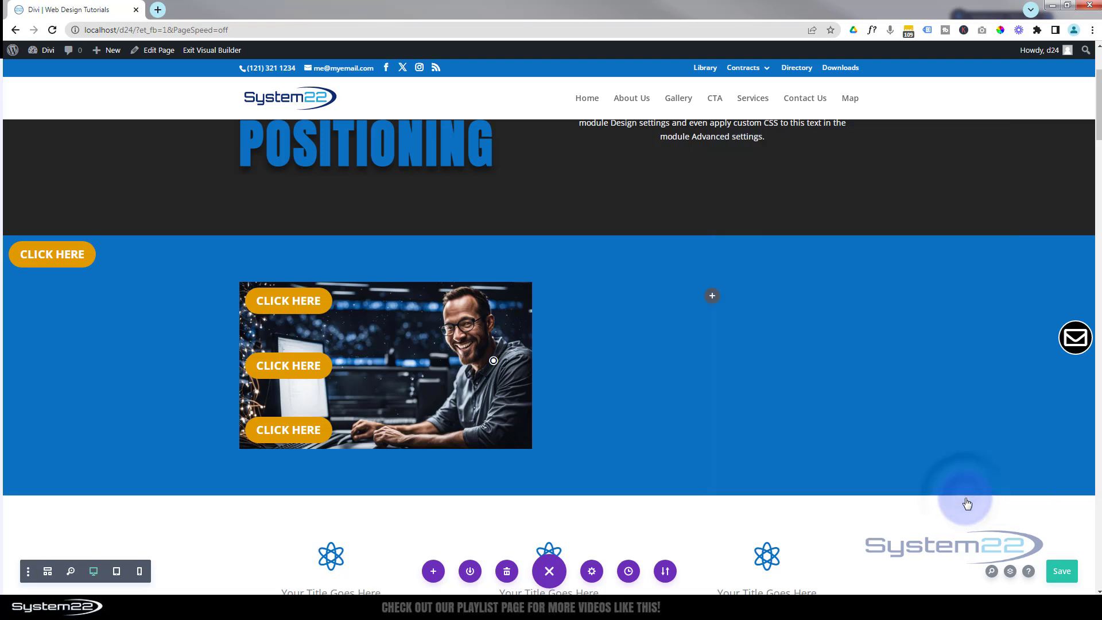
# Link the icon on the man's shoulder to #info, opening in the same window, and save the icon settings
pyautogui.moveTo(493, 360)
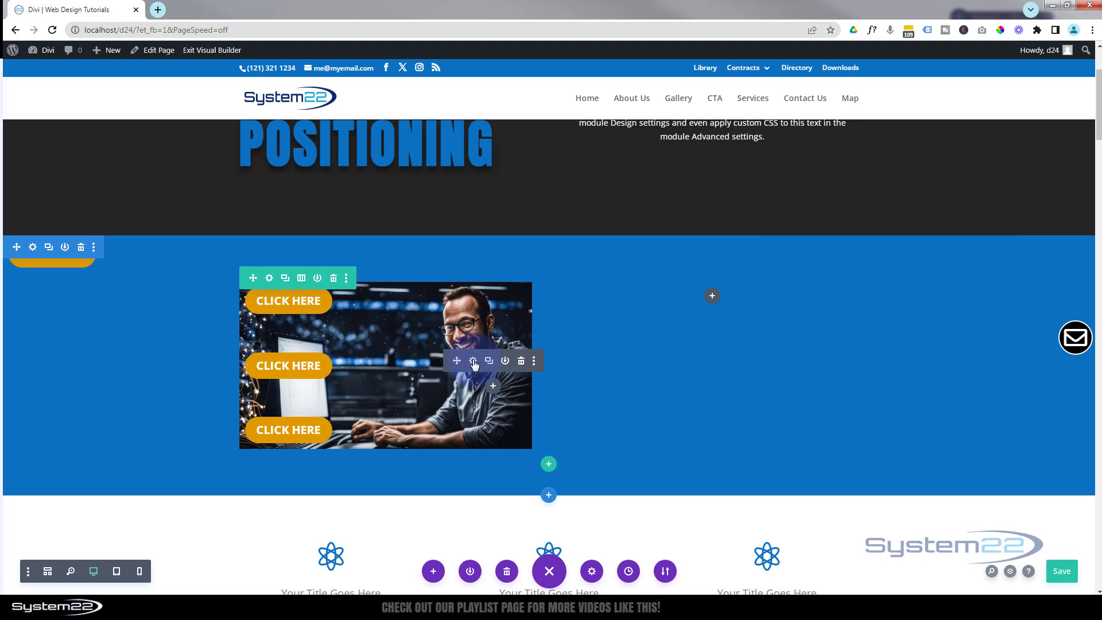
pyautogui.click(472, 361)
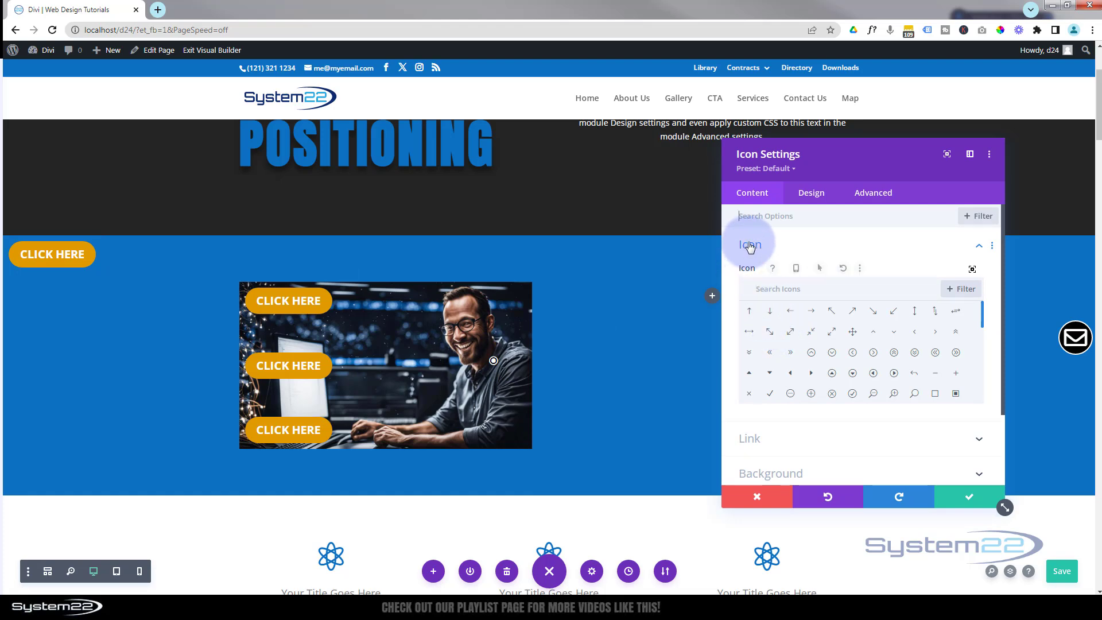
pyautogui.scroll(-3, 820, 431)
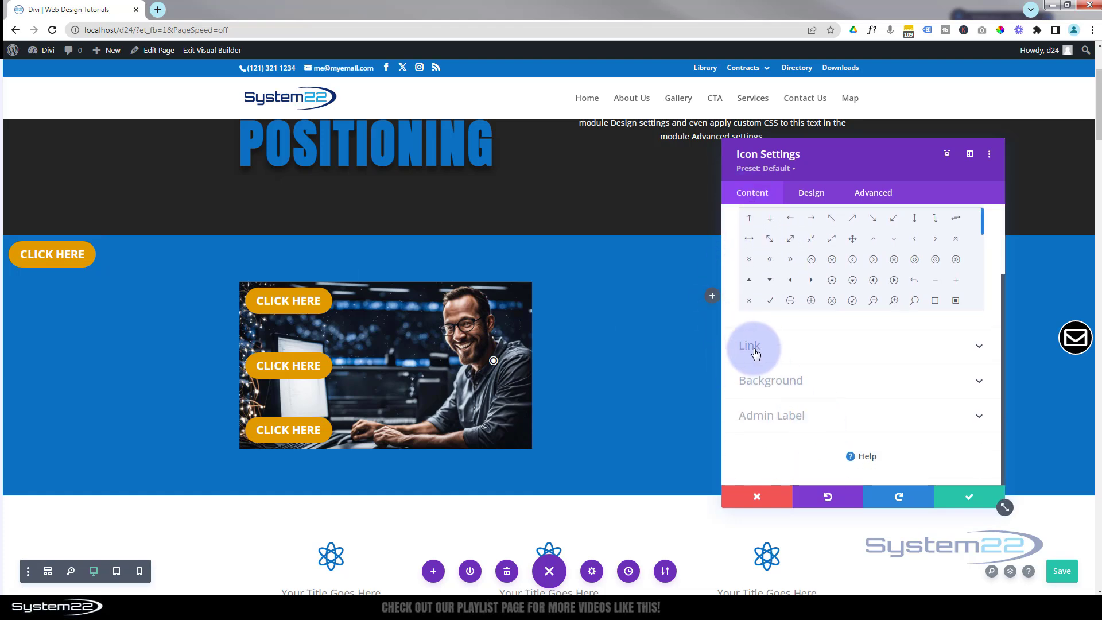
pyautogui.click(839, 354)
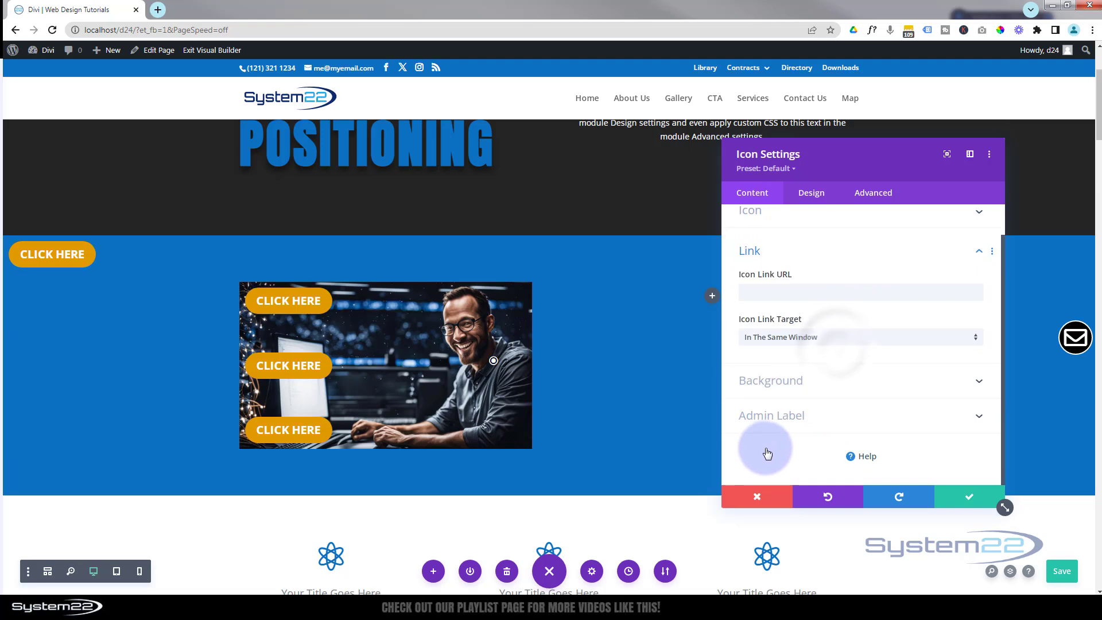
pyautogui.click(746, 296)
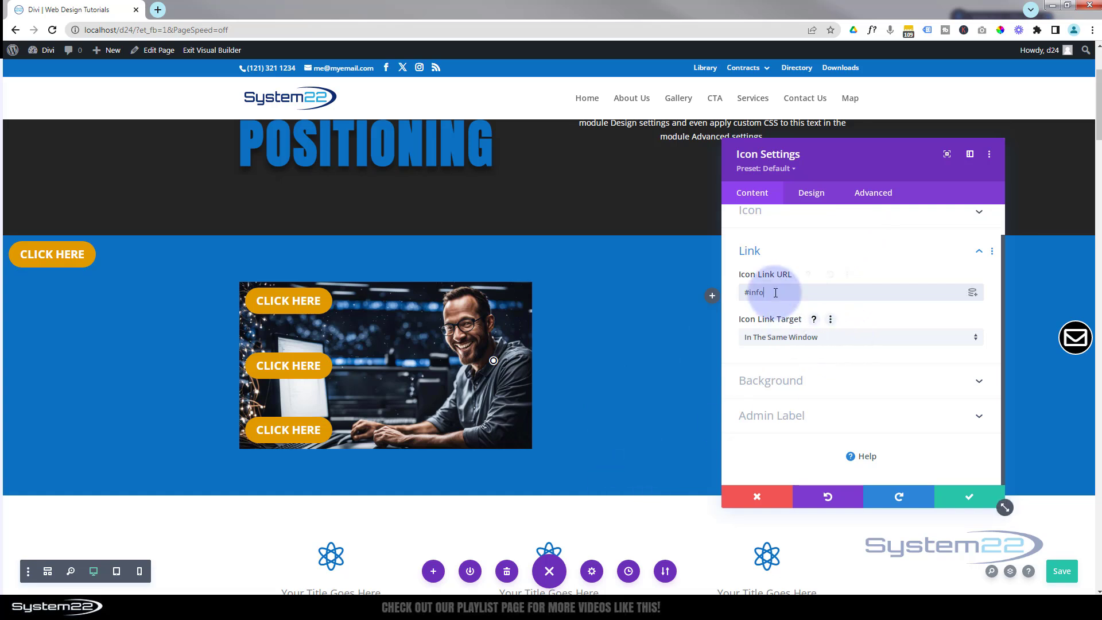
pyautogui.click(880, 337)
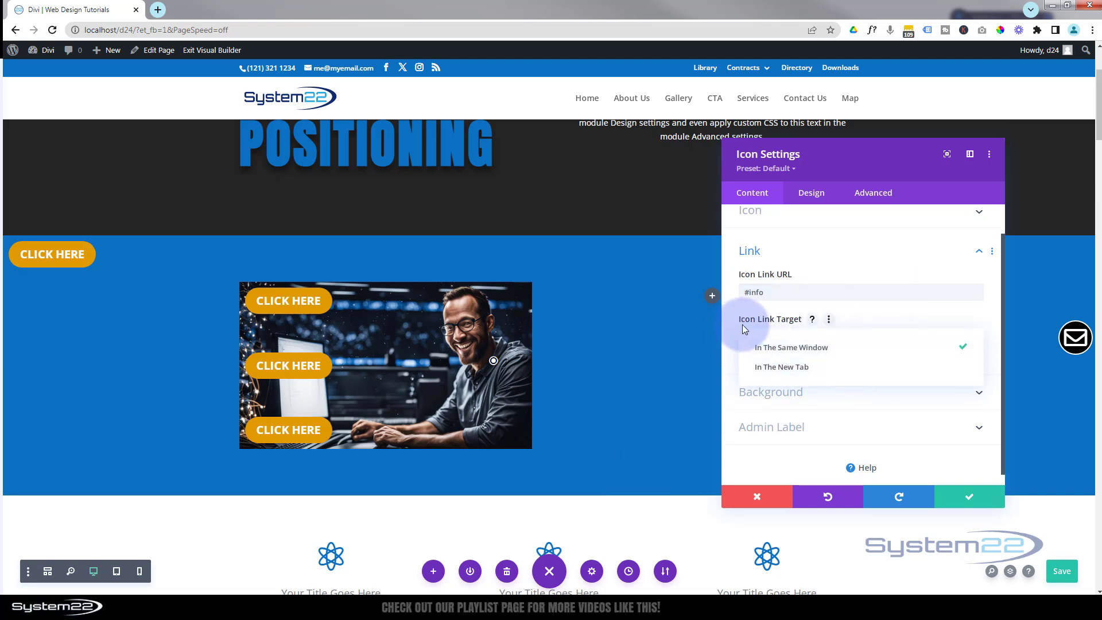
pyautogui.click(730, 321)
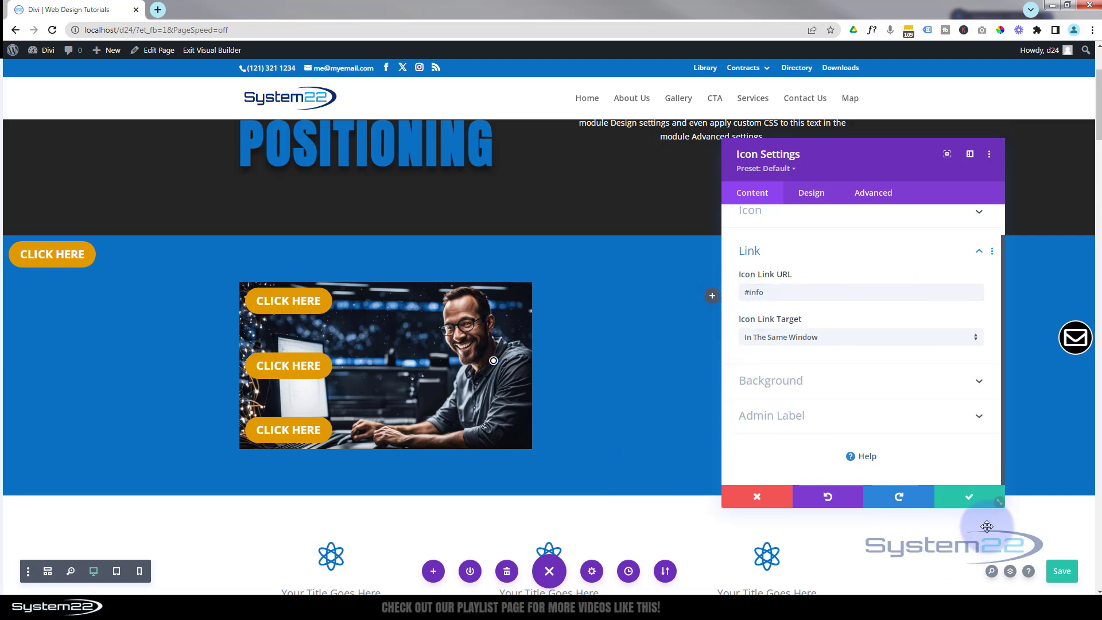
pyautogui.click(969, 499)
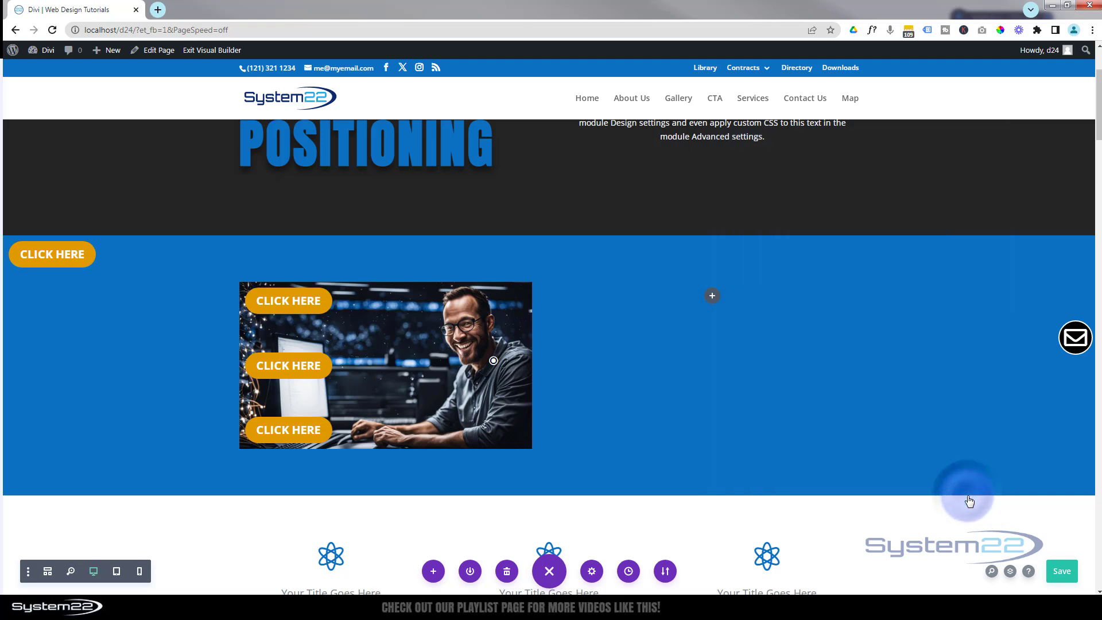
# Save the page and exit the Visual Builder
pyautogui.click(1063, 572)
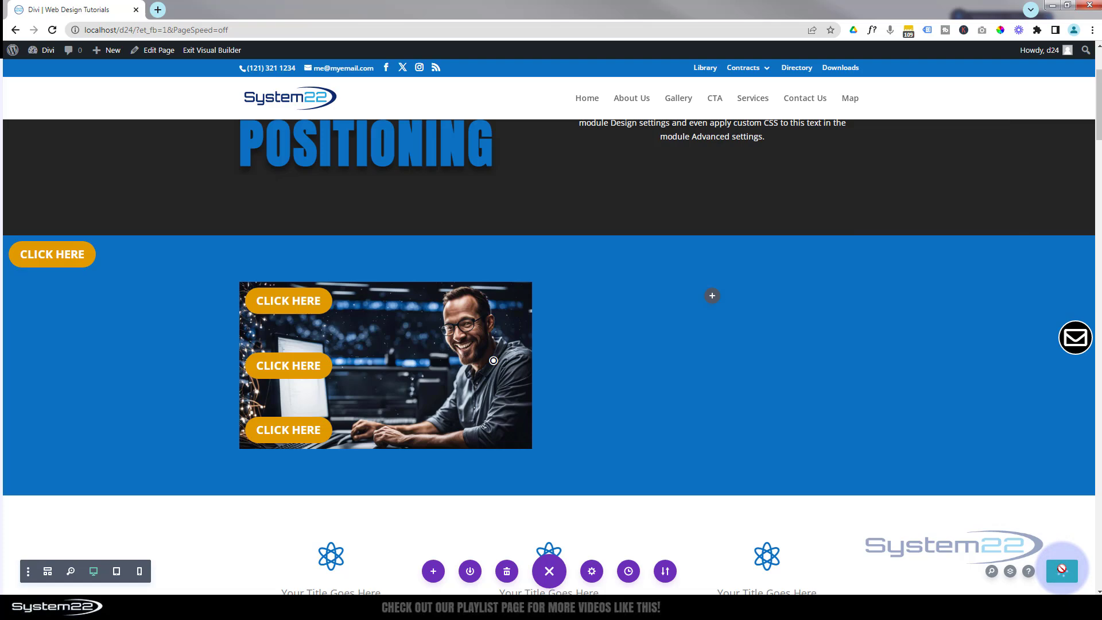
pyautogui.click(221, 48)
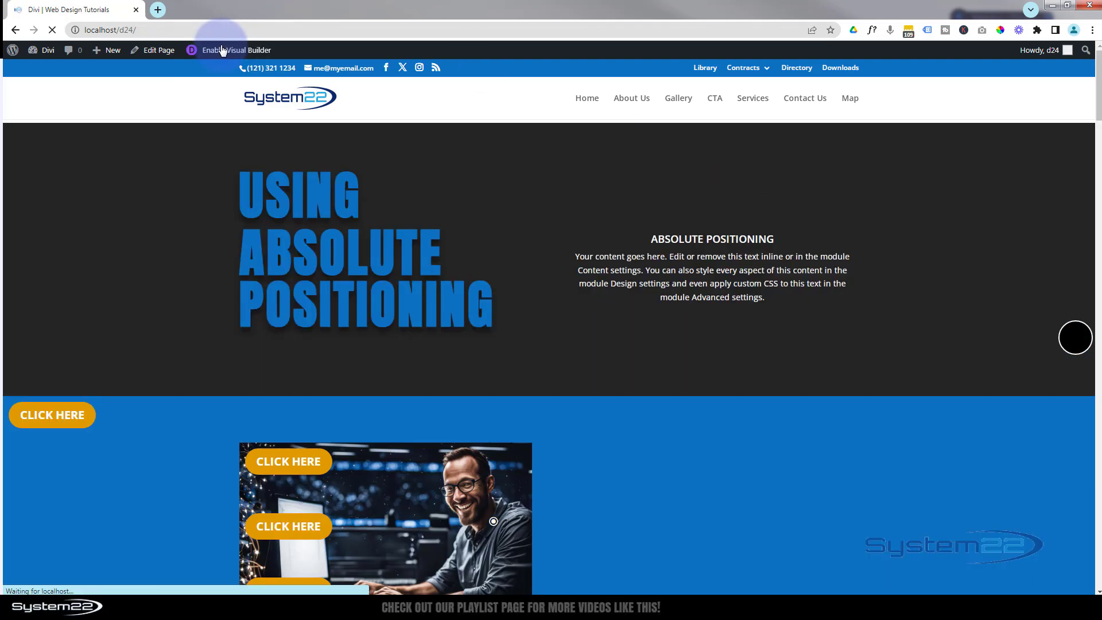
# Examine the live page's positioned buttons, the icon over the image and the section below it
pyautogui.scroll(-2, 498, 247)
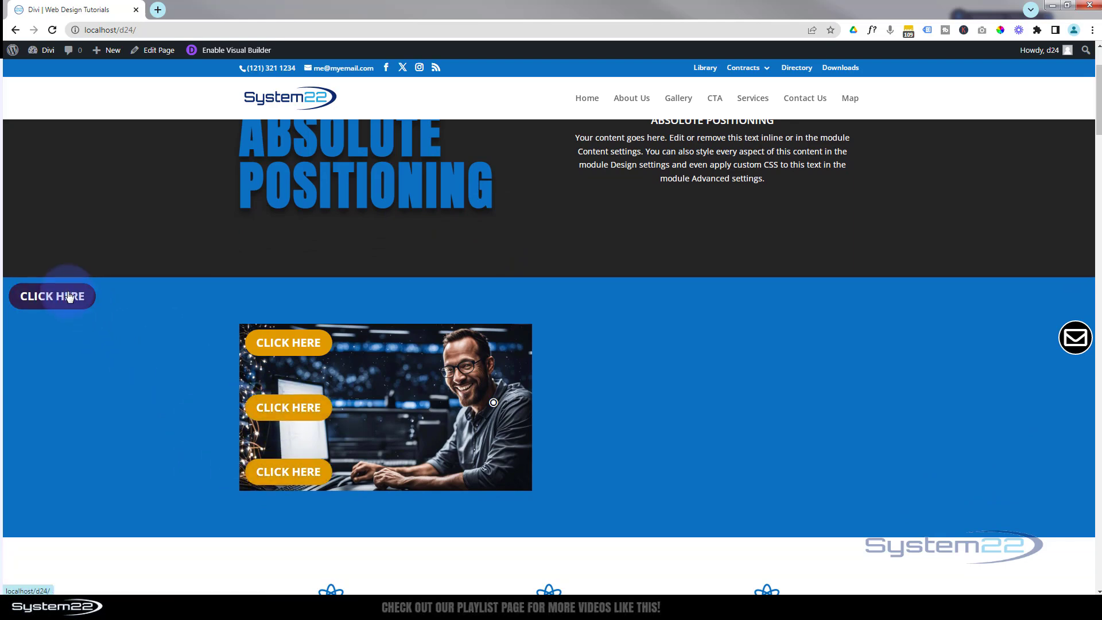
pyautogui.scroll(-2, 99, 388)
pyautogui.scroll(2, 99, 388)
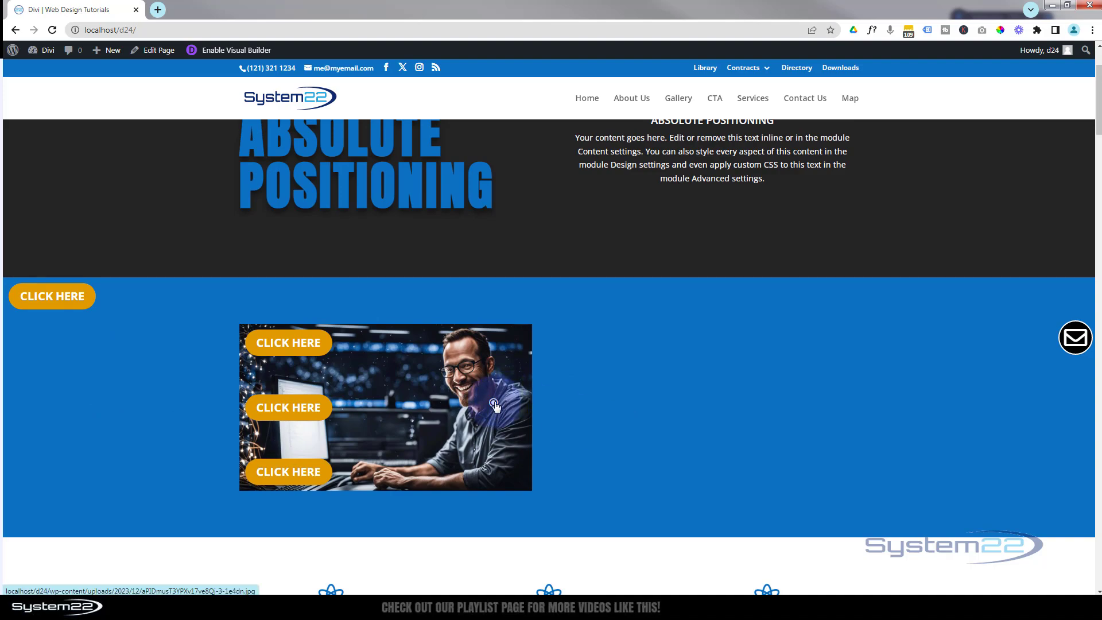
pyautogui.scroll(-7, 495, 406)
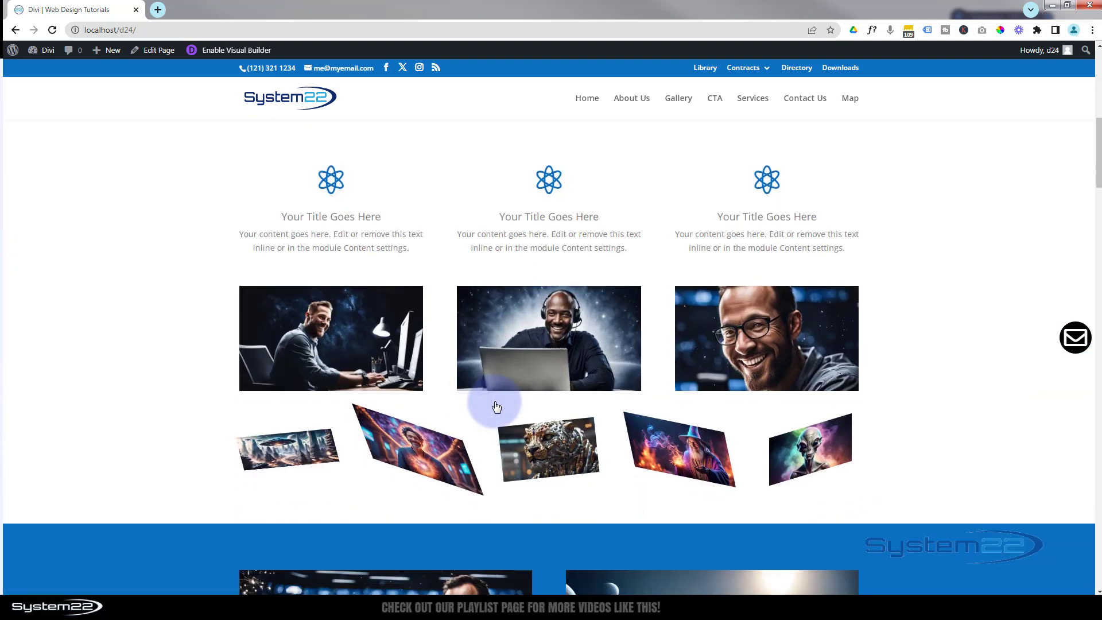
pyautogui.scroll(6, 489, 409)
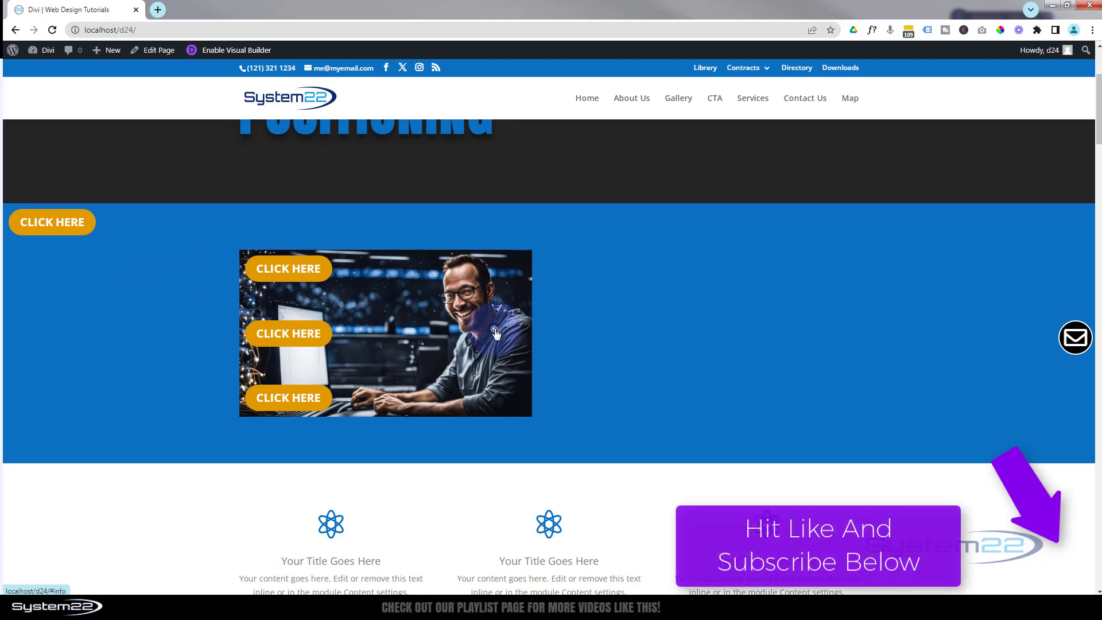
pyautogui.scroll(-6, 492, 333)
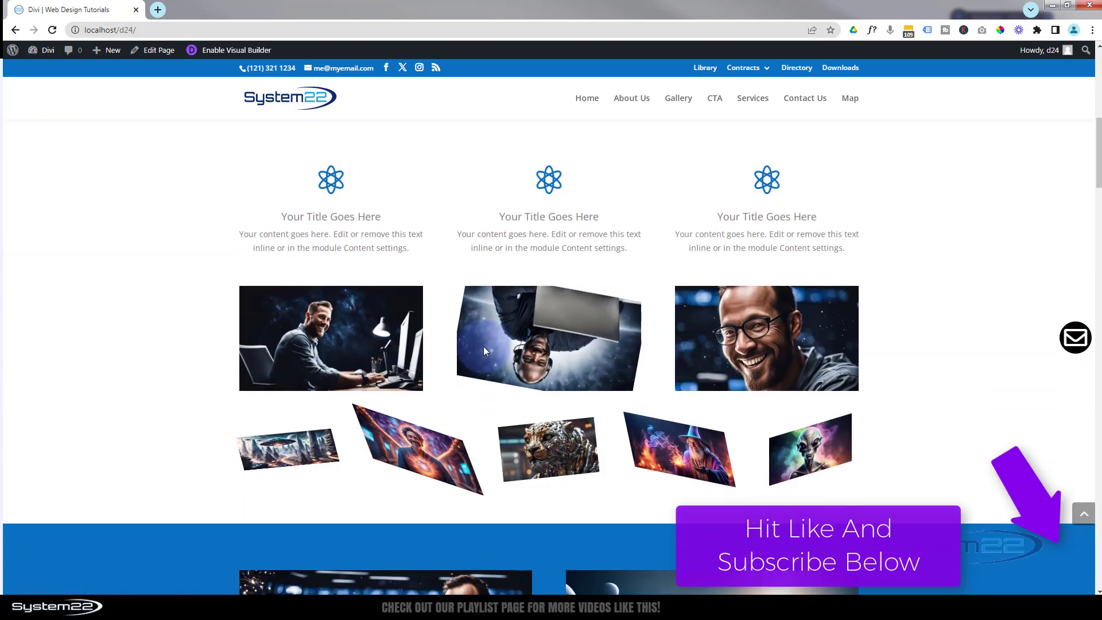
pyautogui.scroll(5, 486, 346)
pyautogui.scroll(1, 484, 351)
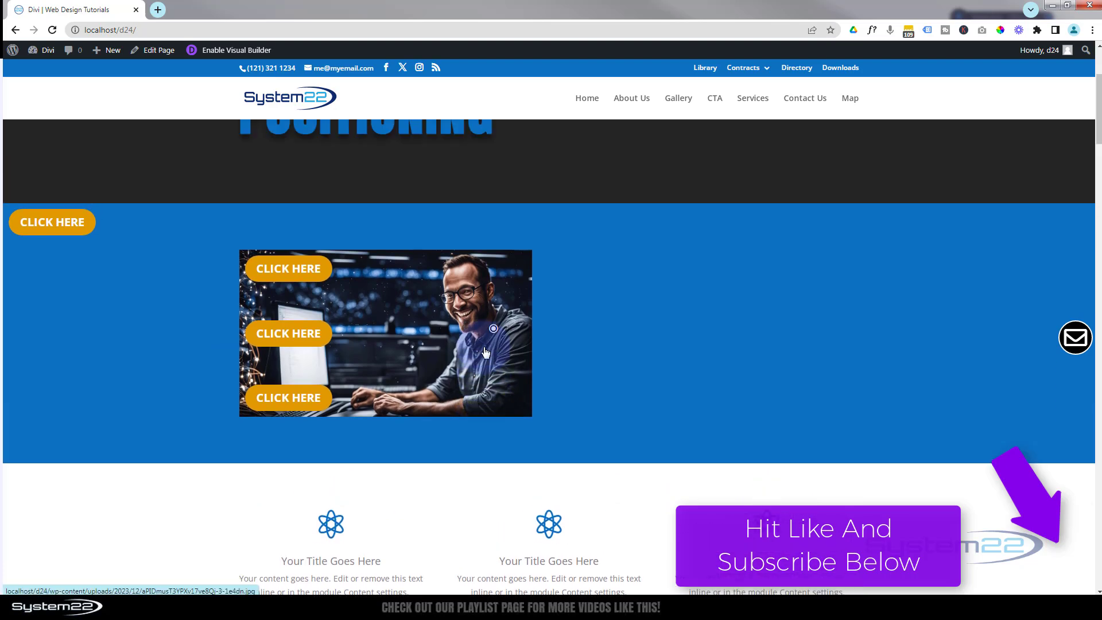